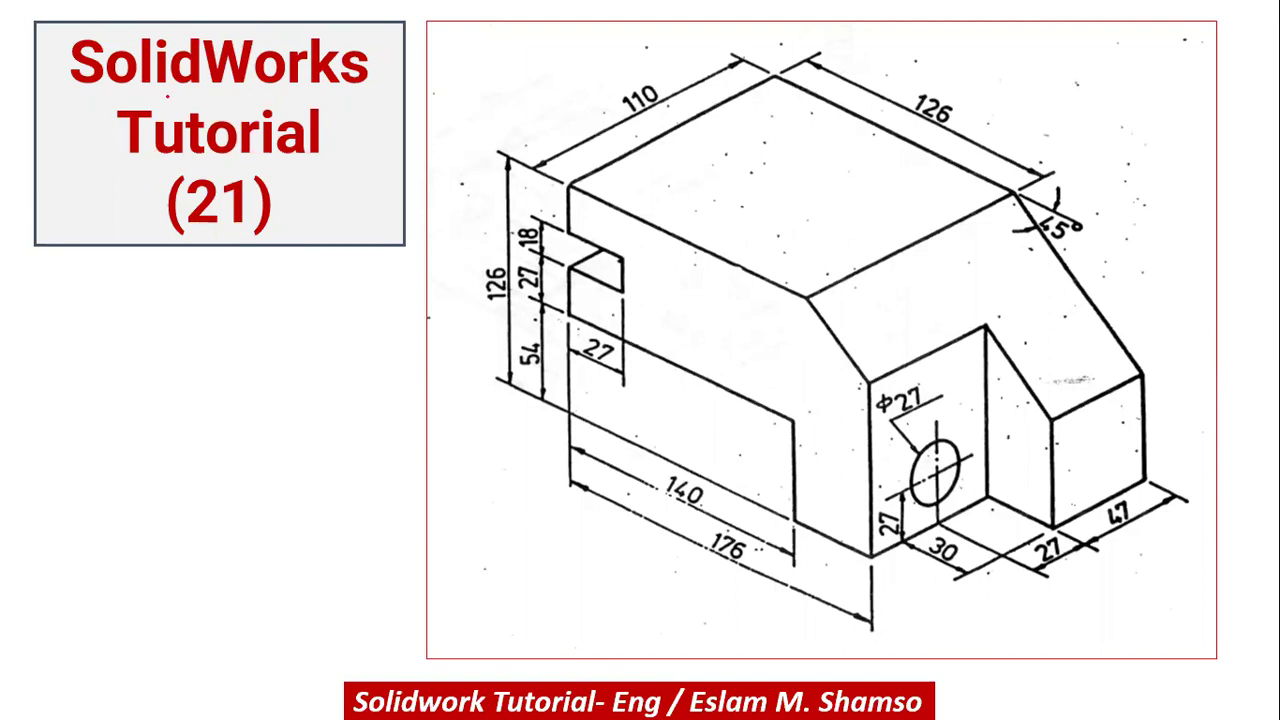
# - Underline the SolidWorks title in red ink and circle the 176, 30, 126 and 27 dimensions
pyautogui.moveTo(212, 95); pyautogui.dragTo(244, 126)
pyautogui.moveTo(739, 576)
pyautogui.mouseDown()
pyautogui.moveTo(752, 540)
pyautogui.moveTo(715, 584)
pyautogui.moveTo(740, 585)
pyautogui.mouseUp()
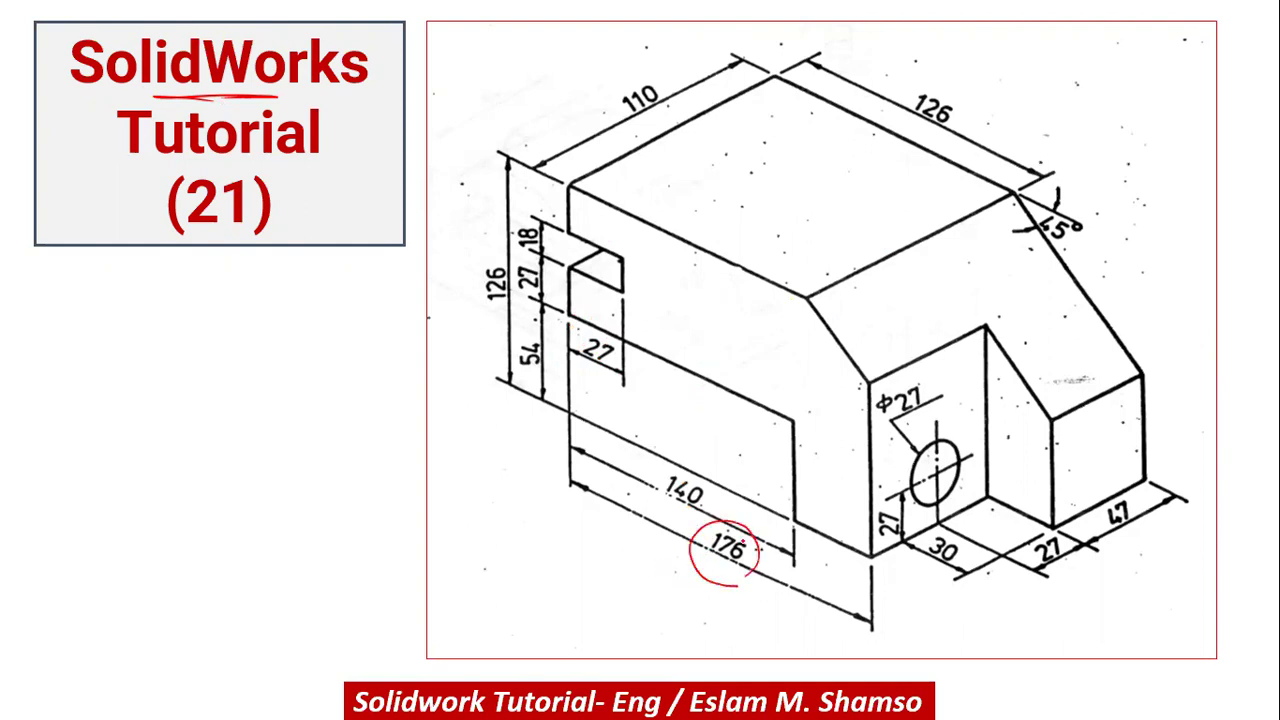
pyautogui.moveTo(957, 577)
pyautogui.mouseDown()
pyautogui.moveTo(978, 534)
pyautogui.moveTo(960, 578)
pyautogui.mouseUp()
pyautogui.moveTo(667, 119); pyautogui.dragTo(643, 133)
pyautogui.moveTo(512, 260)
pyautogui.mouseDown()
pyautogui.moveTo(463, 285)
pyautogui.moveTo(506, 272)
pyautogui.mouseUp()
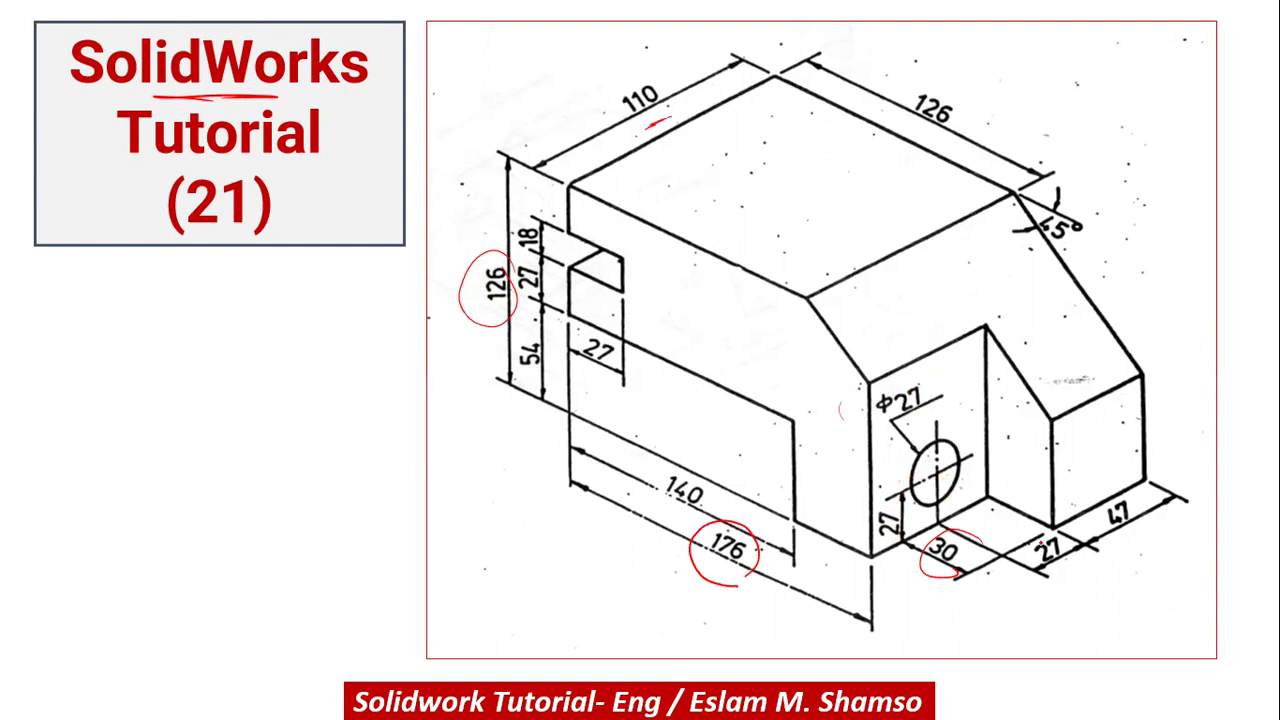
pyautogui.moveTo(1045, 522); pyautogui.dragTo(1078, 540)
# - Handwrite an underlined 21 below the title box
pyautogui.moveTo(95, 312)
pyautogui.mouseDown()
pyautogui.moveTo(100, 362)
pyautogui.moveTo(150, 366)
pyautogui.mouseUp()
pyautogui.moveTo(155, 322); pyautogui.dragTo(158, 356)
pyautogui.moveTo(162, 292)
pyautogui.mouseDown()
pyautogui.moveTo(178, 374)
pyautogui.moveTo(143, 398)
pyautogui.mouseUp()
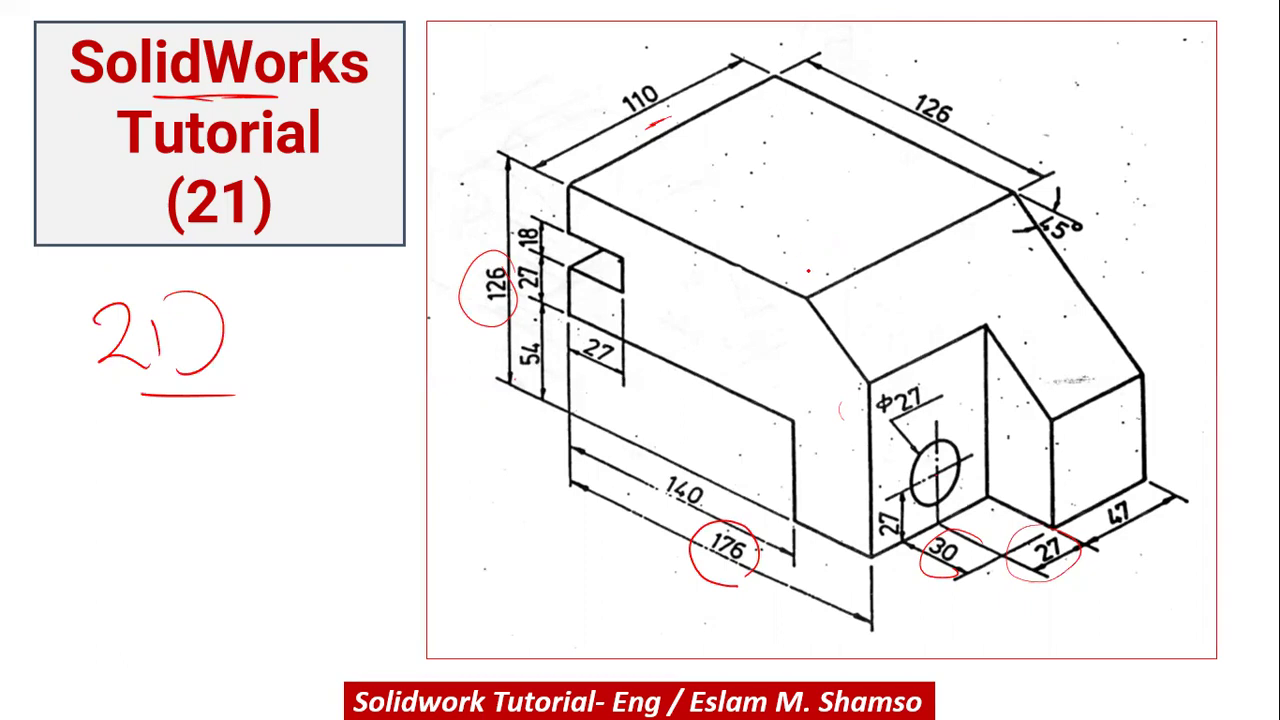
# - Shade the long front face of the drawing with red hatch strokes, down to its bottom
pyautogui.moveTo(575, 224)
pyautogui.mouseDown()
pyautogui.moveTo(605, 210)
pyautogui.moveTo(654, 243)
pyautogui.mouseUp()
pyautogui.moveTo(630, 268)
pyautogui.mouseDown()
pyautogui.moveTo(676, 254)
pyautogui.moveTo(696, 269)
pyautogui.mouseUp()
pyautogui.moveTo(638, 314); pyautogui.dragTo(733, 289)
pyautogui.moveTo(652, 336); pyautogui.dragTo(750, 310)
pyautogui.moveTo(588, 324)
pyautogui.mouseDown()
pyautogui.moveTo(636, 312)
pyautogui.moveTo(604, 290)
pyautogui.mouseUp()
pyautogui.moveTo(672, 336)
pyautogui.mouseDown()
pyautogui.moveTo(736, 316)
pyautogui.moveTo(806, 329)
pyautogui.mouseUp()
pyautogui.moveTo(744, 366); pyautogui.dragTo(810, 350)
pyautogui.moveTo(776, 382)
pyautogui.mouseDown()
pyautogui.moveTo(830, 370)
pyautogui.moveTo(862, 396)
pyautogui.mouseUp()
pyautogui.moveTo(836, 428)
pyautogui.mouseDown()
pyautogui.moveTo(870, 410)
pyautogui.moveTo(874, 430)
pyautogui.mouseUp()
pyautogui.moveTo(812, 502); pyautogui.dragTo(844, 483)
pyautogui.moveTo(829, 518)
pyautogui.mouseDown()
pyautogui.moveTo(856, 501)
pyautogui.moveTo(842, 518)
pyautogui.mouseUp()
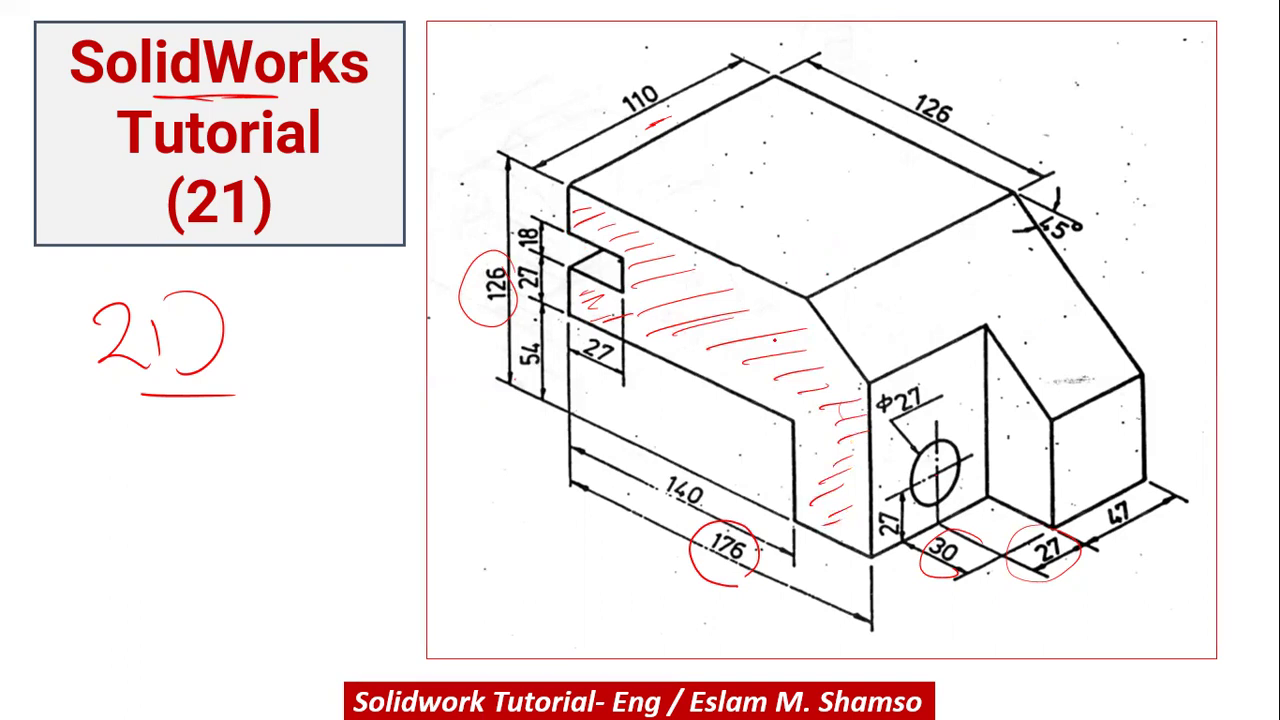
# - Hatch the inner face beside the chamfered boss in red
pyautogui.moveTo(990, 395); pyautogui.dragTo(1014, 362)
pyautogui.moveTo(994, 420); pyautogui.dragTo(1022, 392)
pyautogui.moveTo(1000, 443); pyautogui.dragTo(1030, 416)
pyautogui.moveTo(1006, 466); pyautogui.dragTo(1032, 446)
pyautogui.moveTo(1010, 482)
pyautogui.mouseDown()
pyautogui.moveTo(1030, 468)
pyautogui.moveTo(1032, 498)
pyautogui.mouseUp()
# - End the slide show keeping the ink, then create a new SOLIDWORKS part
pyautogui.press('Escape')
pyautogui.click(606, 580)
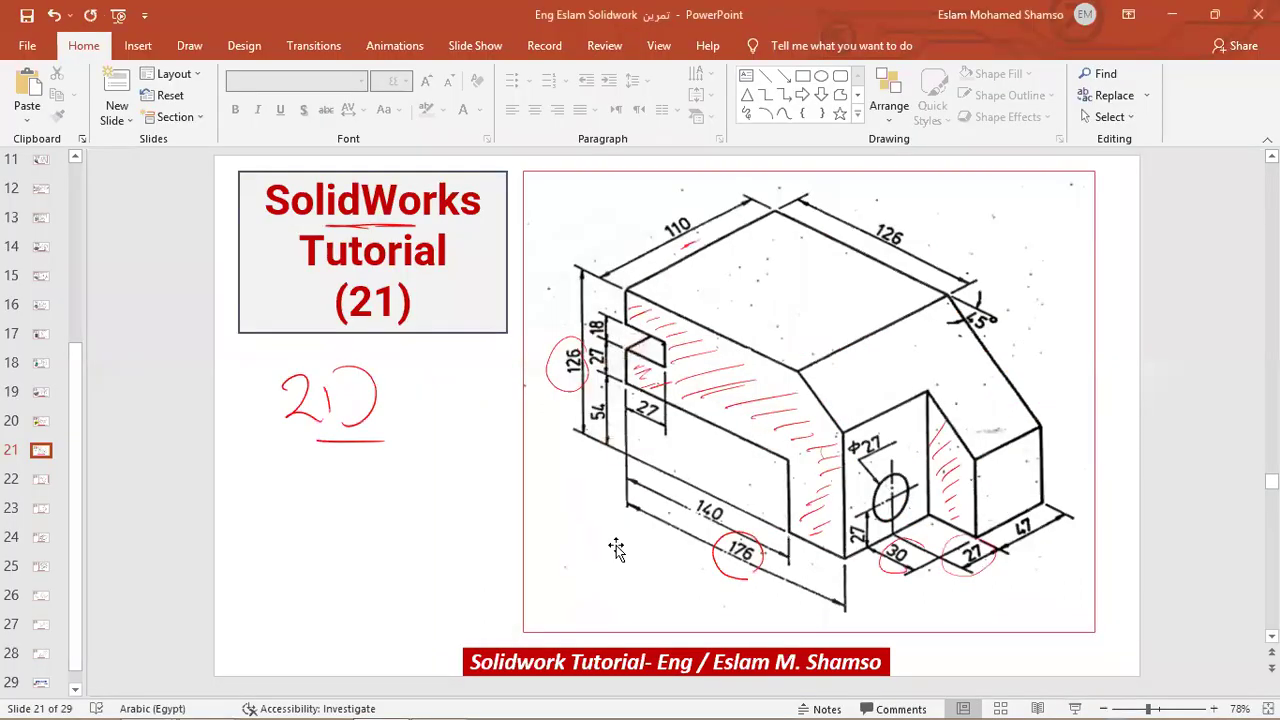
pyautogui.click(443, 700)
pyautogui.click(228, 14)
pyautogui.click(532, 581)
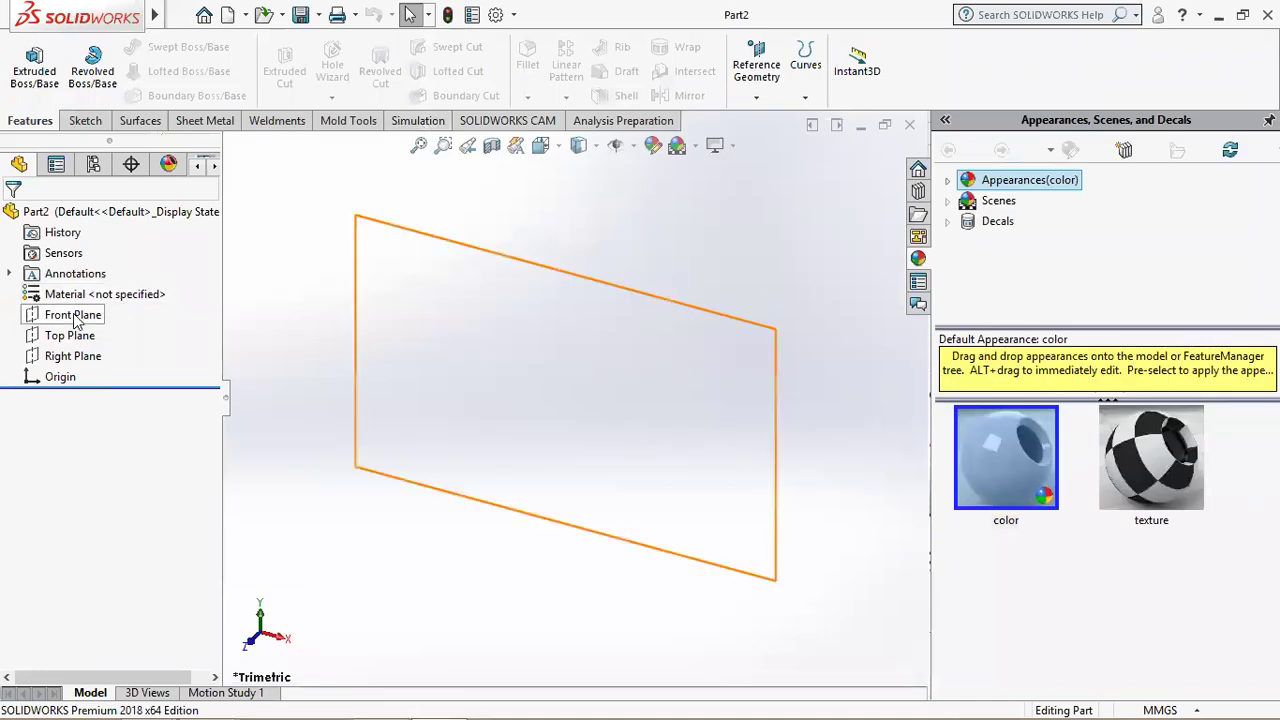
# - Start Sketch1 on the Front Plane and try a horizontal line above the origin, then cancel it
pyautogui.click(75, 318)
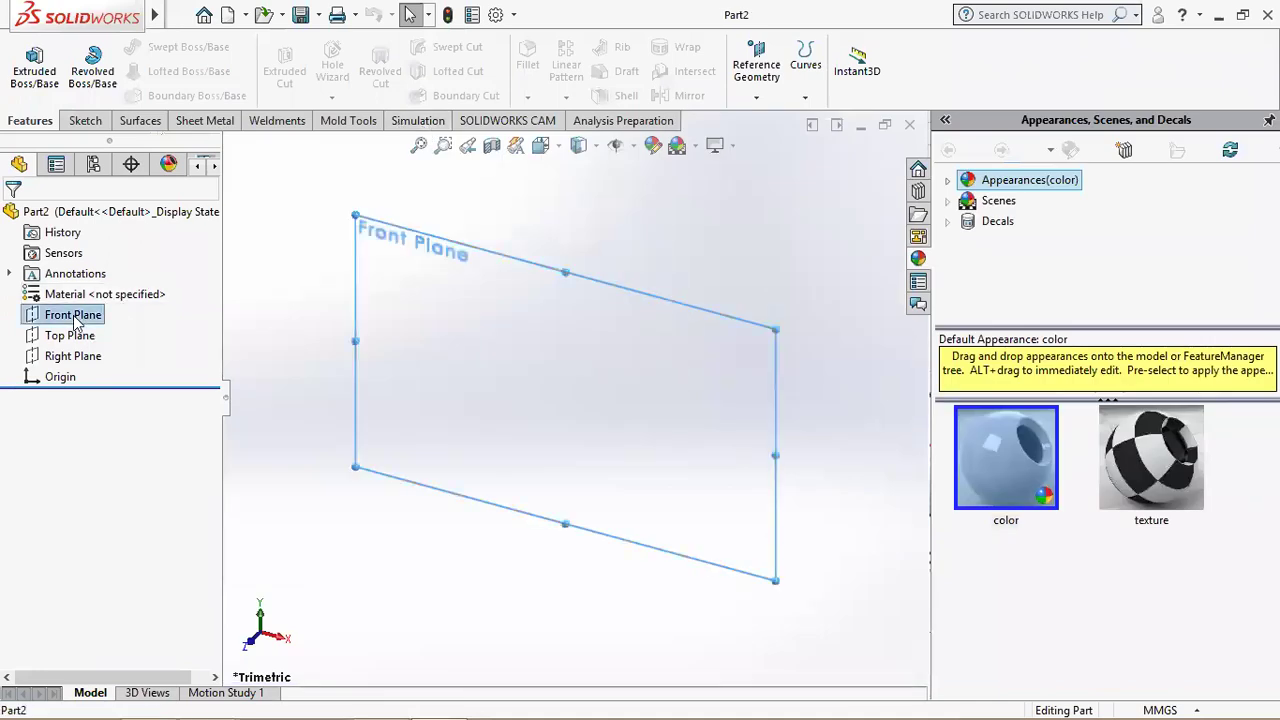
pyautogui.click(88, 286)
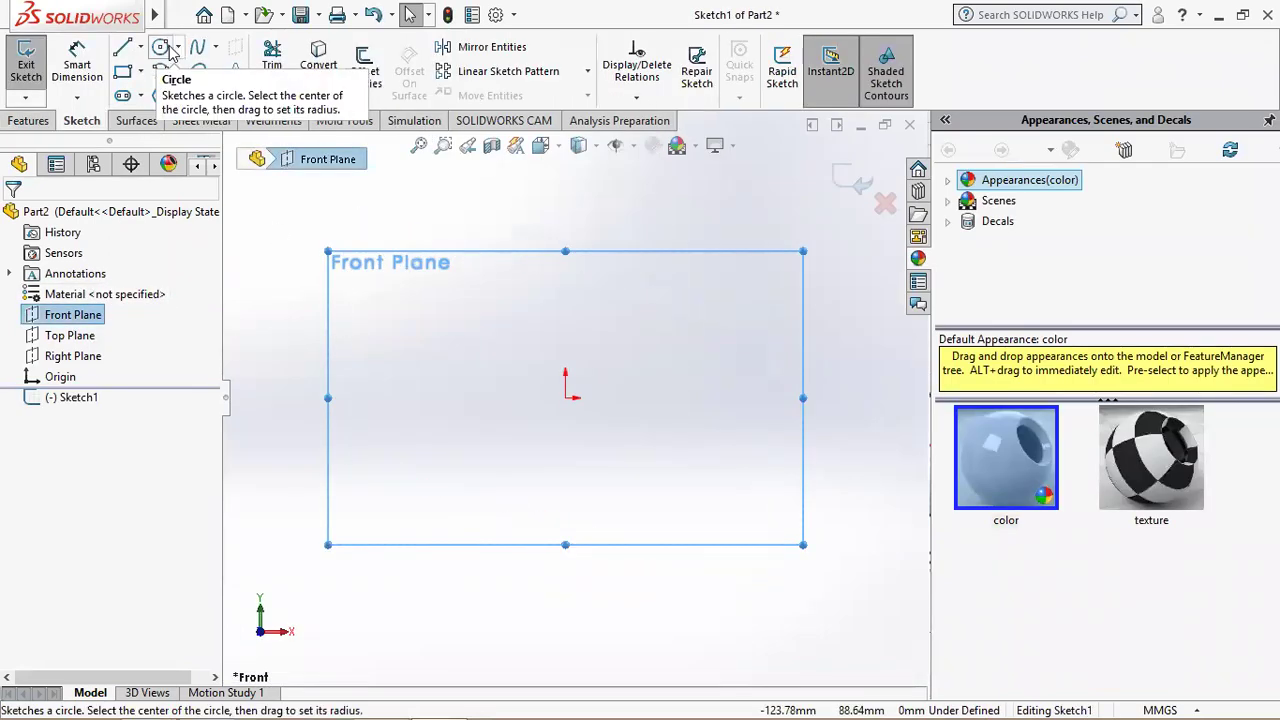
pyautogui.click(122, 47)
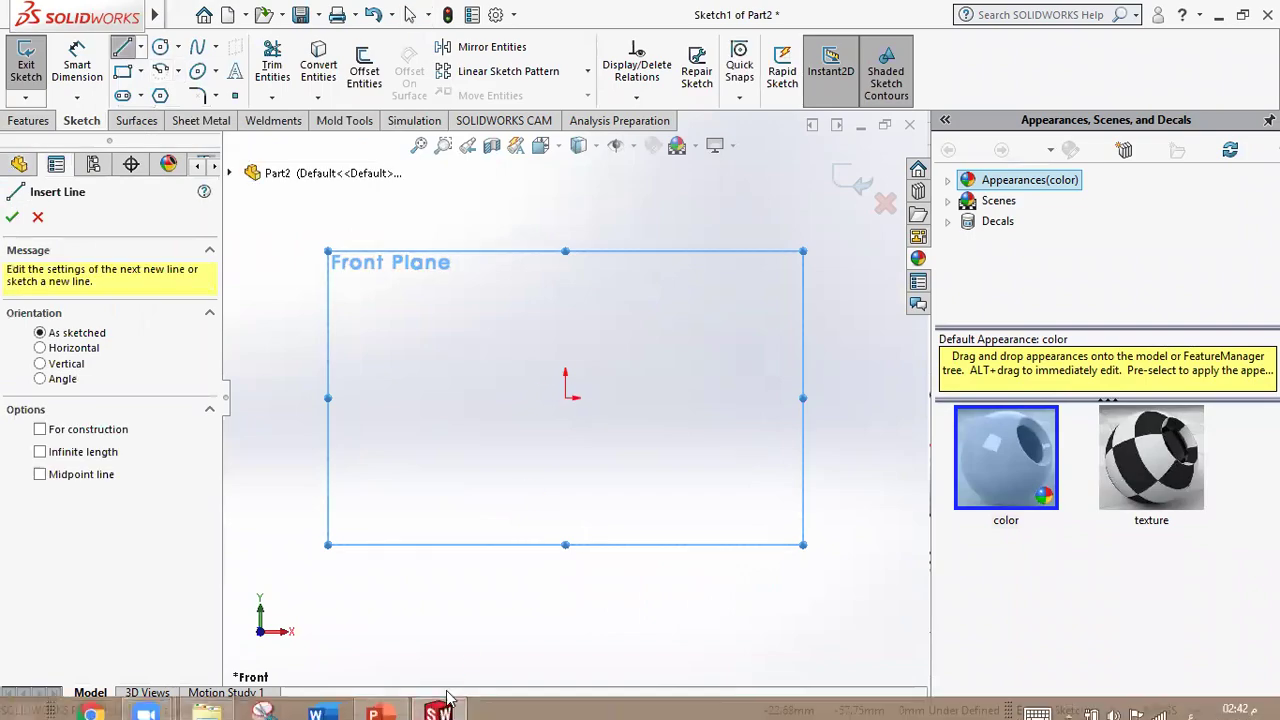
pyautogui.click(390, 702)
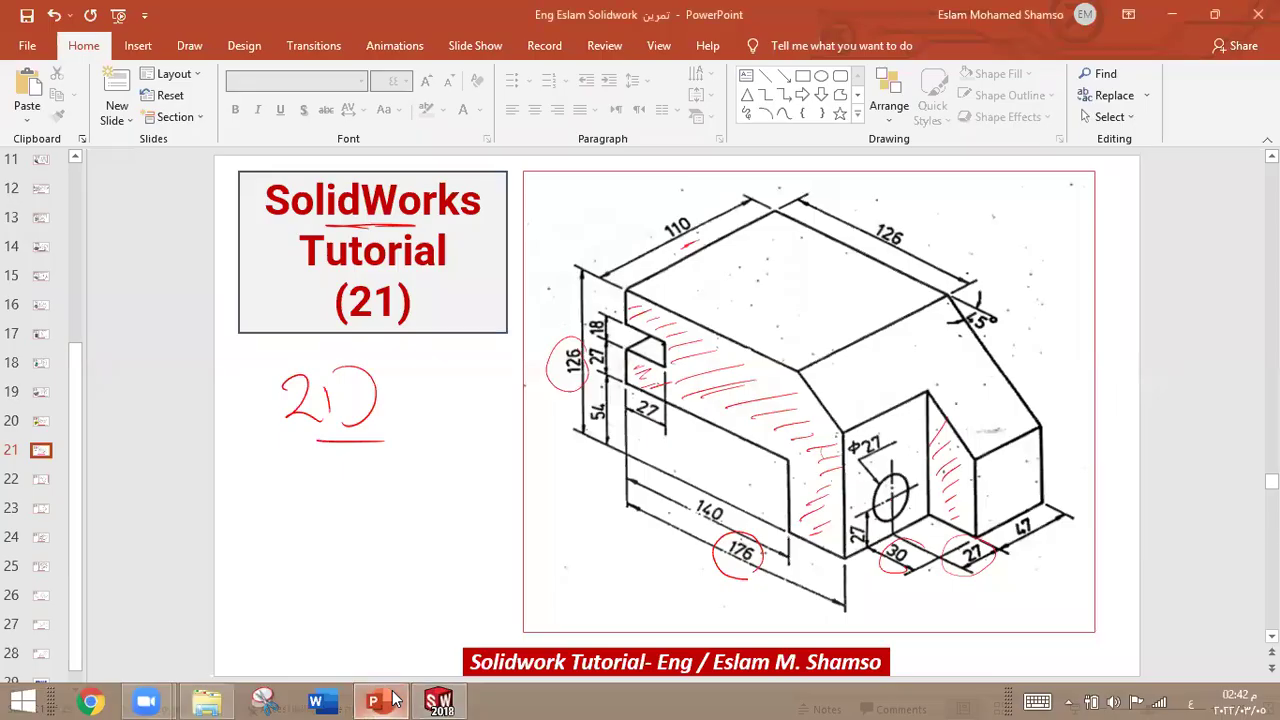
pyautogui.click(390, 702)
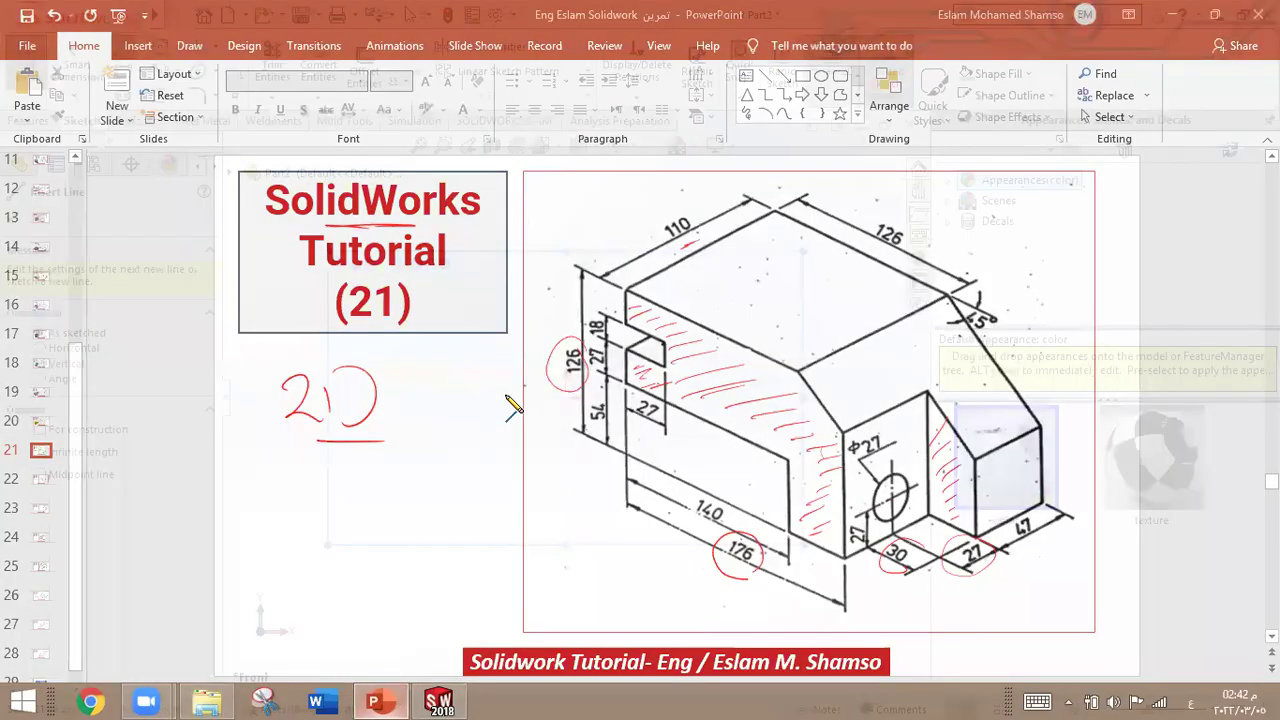
pyautogui.click(566, 294)
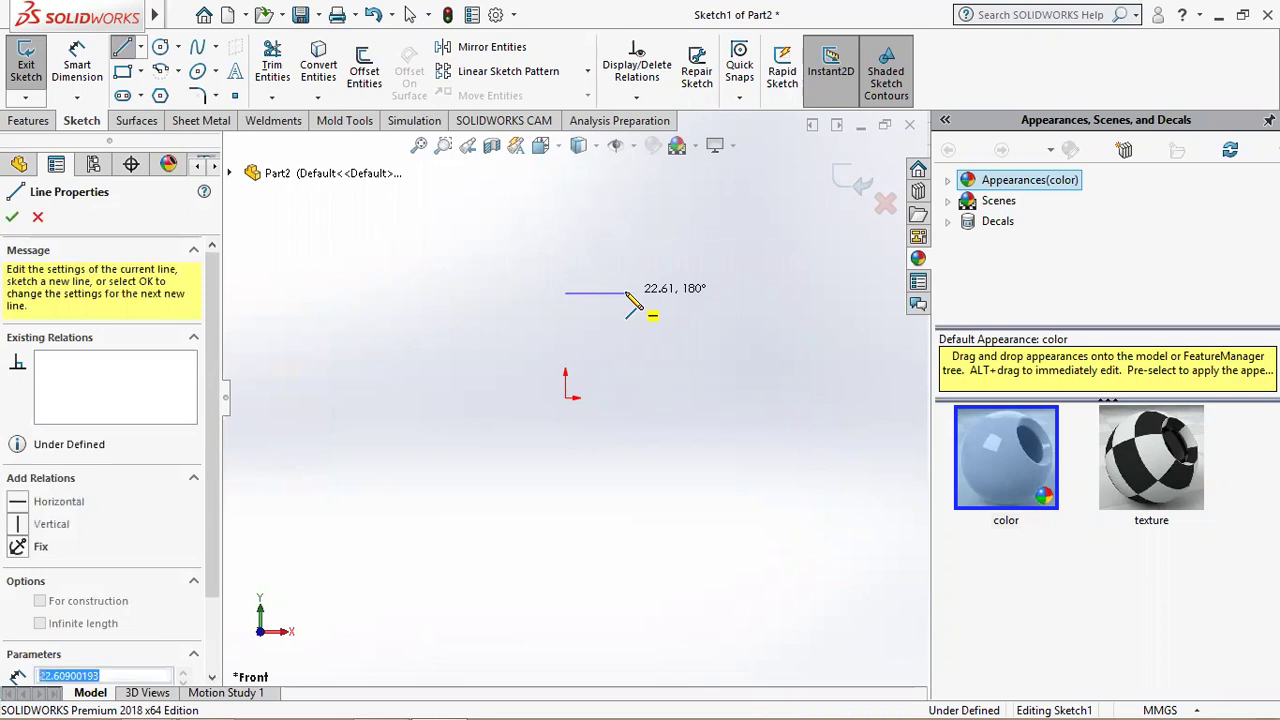
pyautogui.click(626, 293)
pyautogui.click(372, 700)
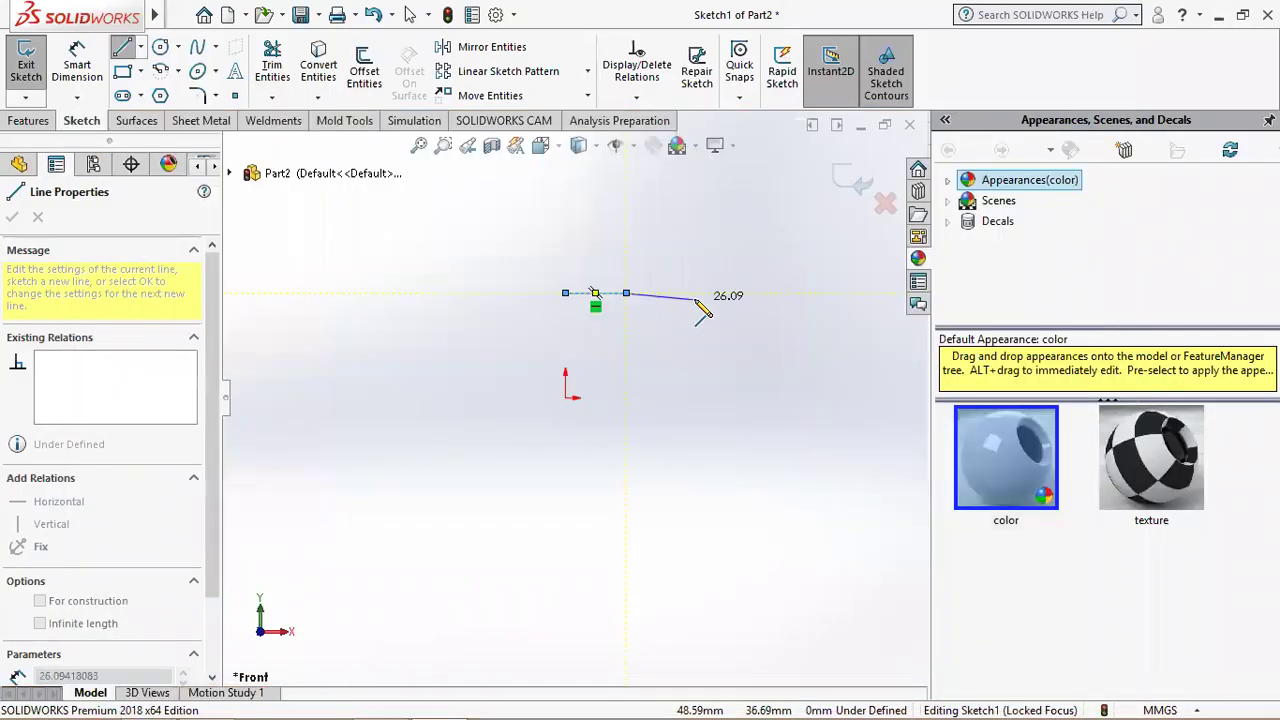
pyautogui.press('Escape')
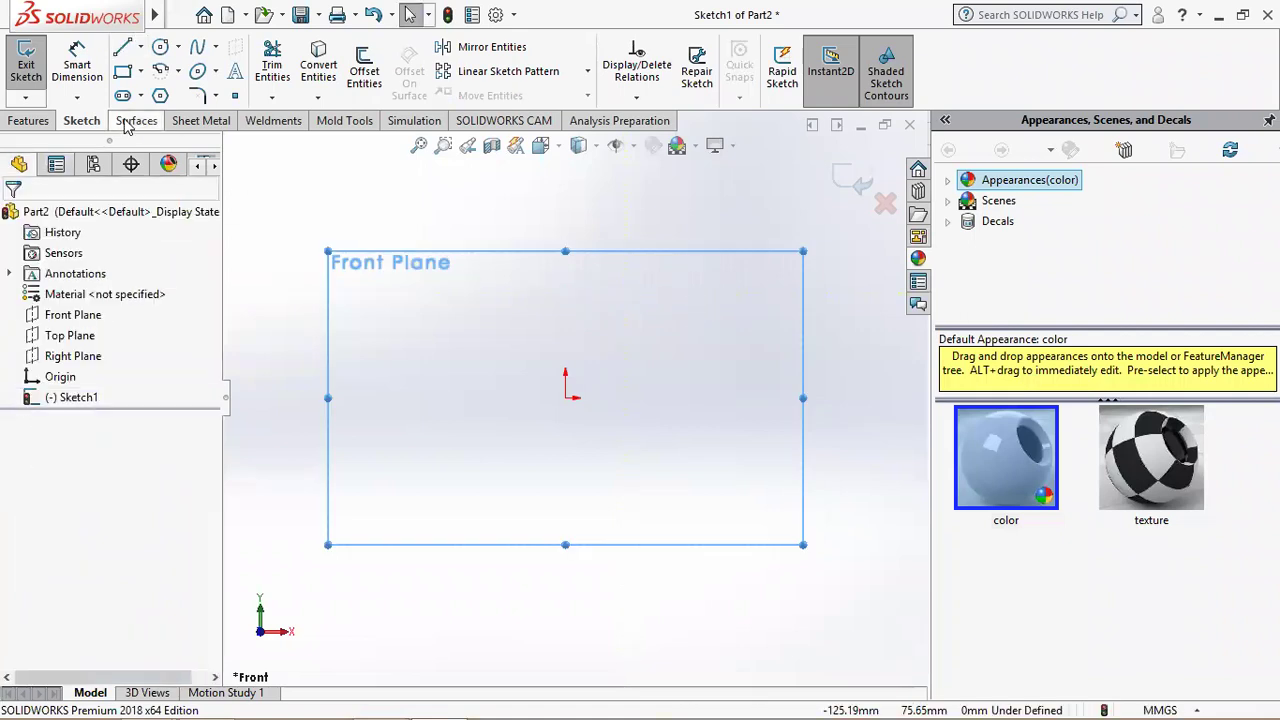
# - Draw the closed line profile from the origin: top edge, 45° corner, boss, step and left slot
pyautogui.click(117, 55)
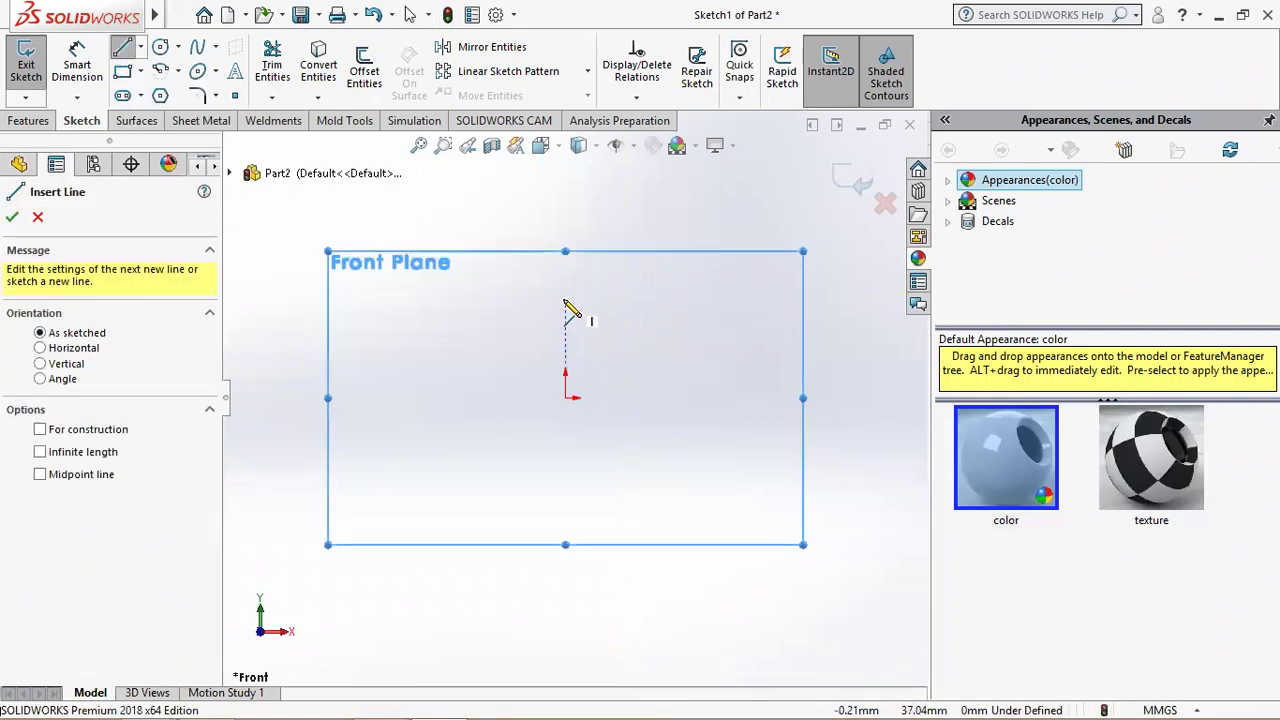
pyautogui.click(565, 299)
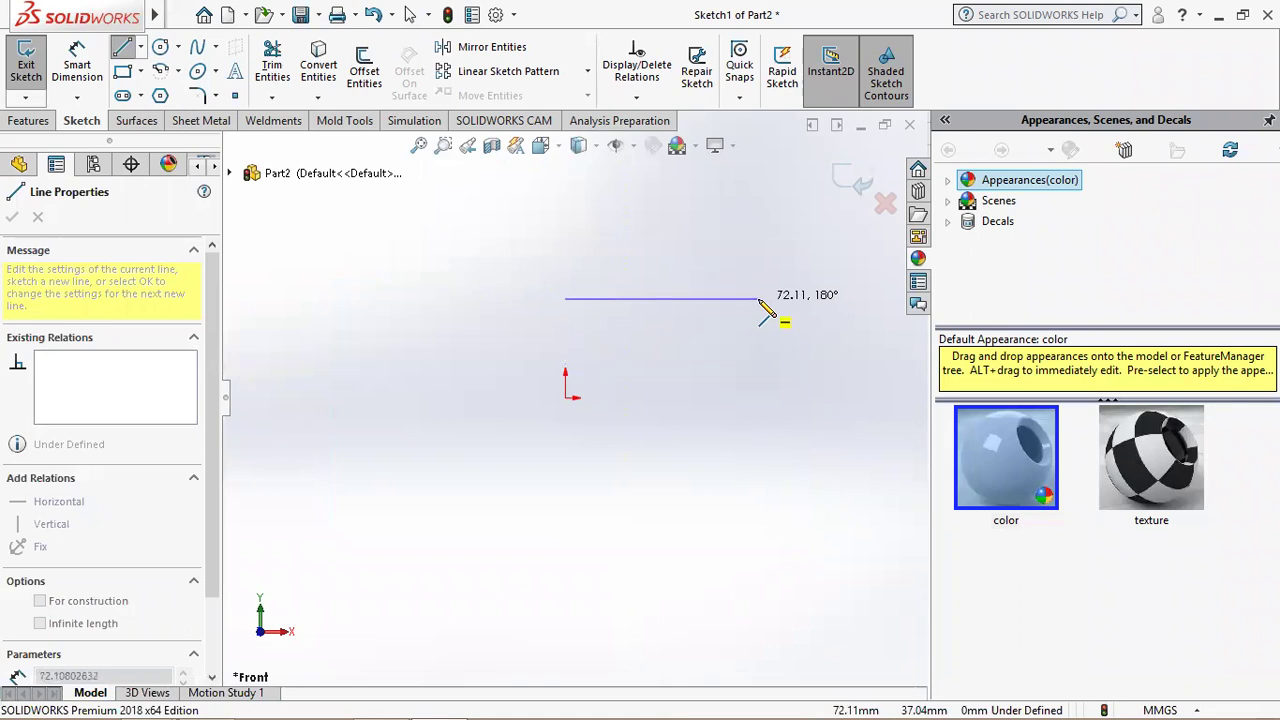
pyautogui.click(746, 299)
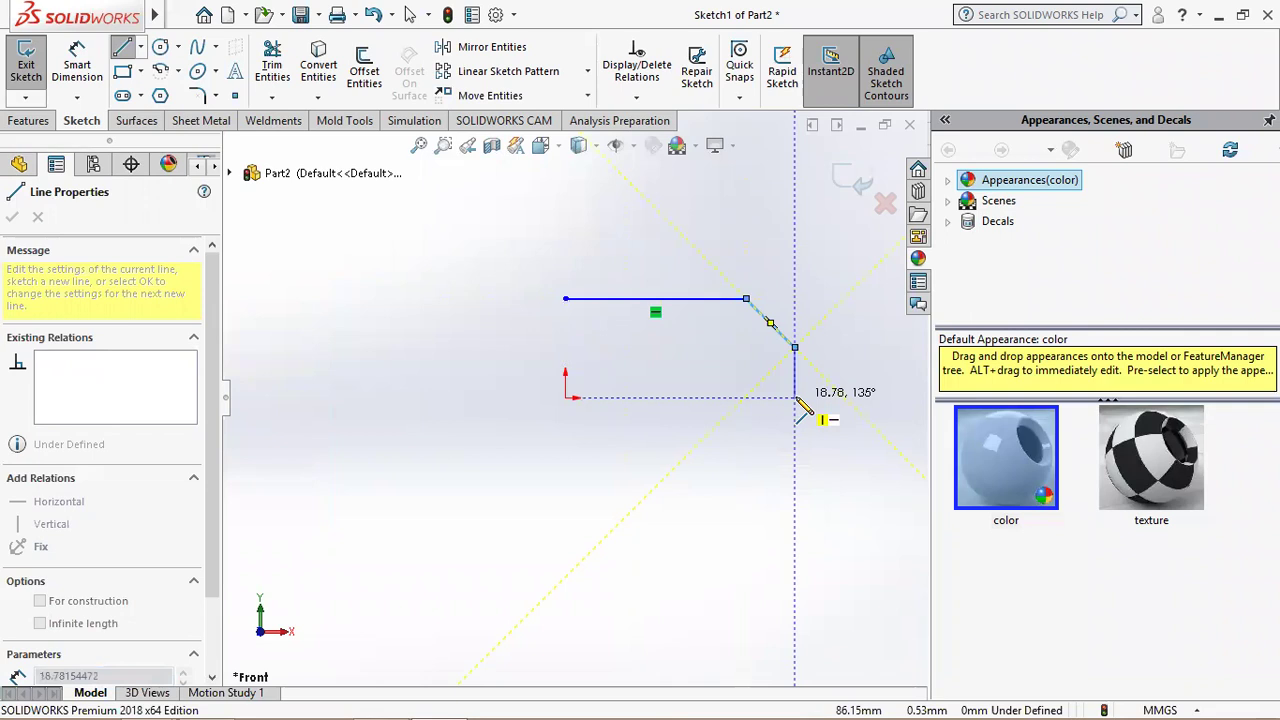
pyautogui.click(372, 700)
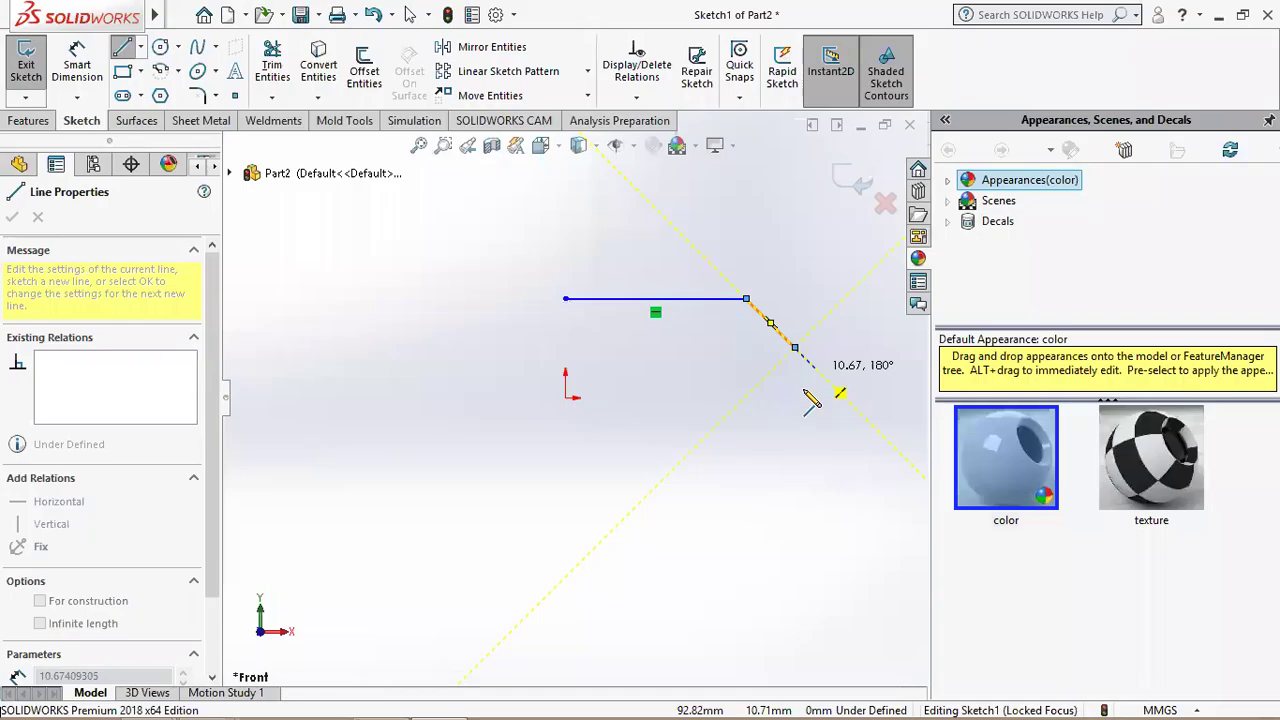
pyautogui.click(794, 347)
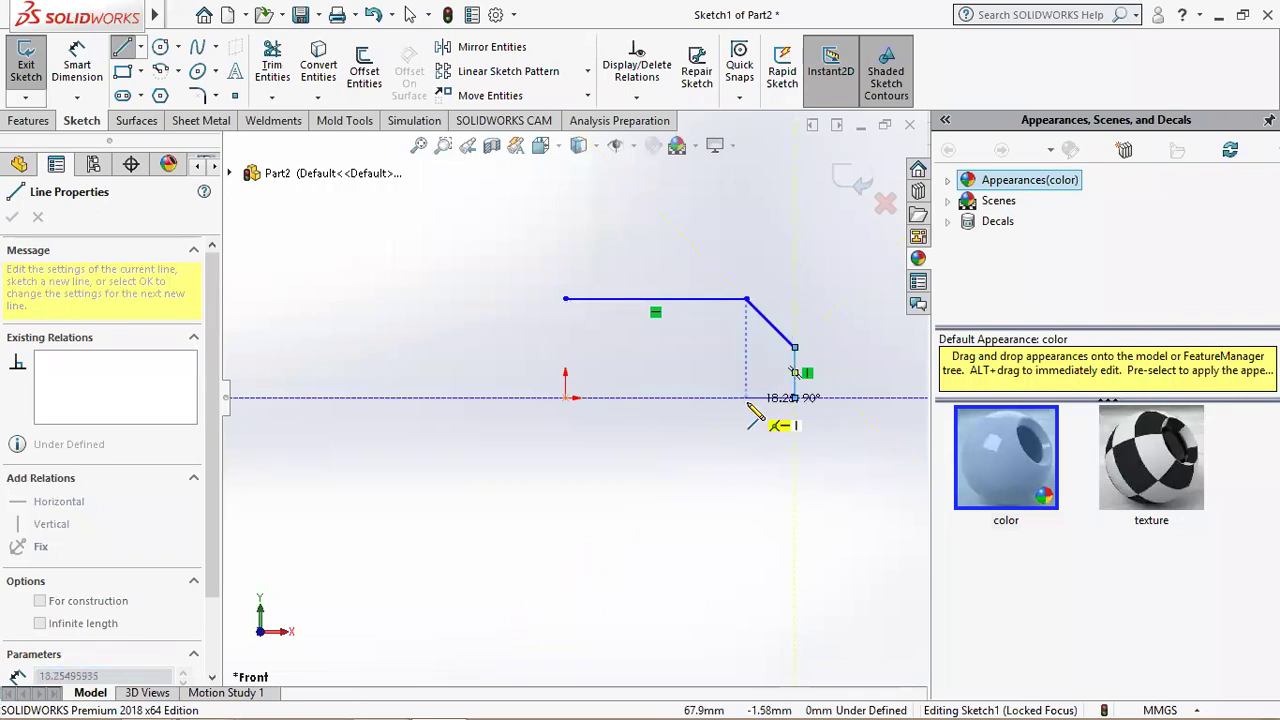
pyautogui.click(746, 398)
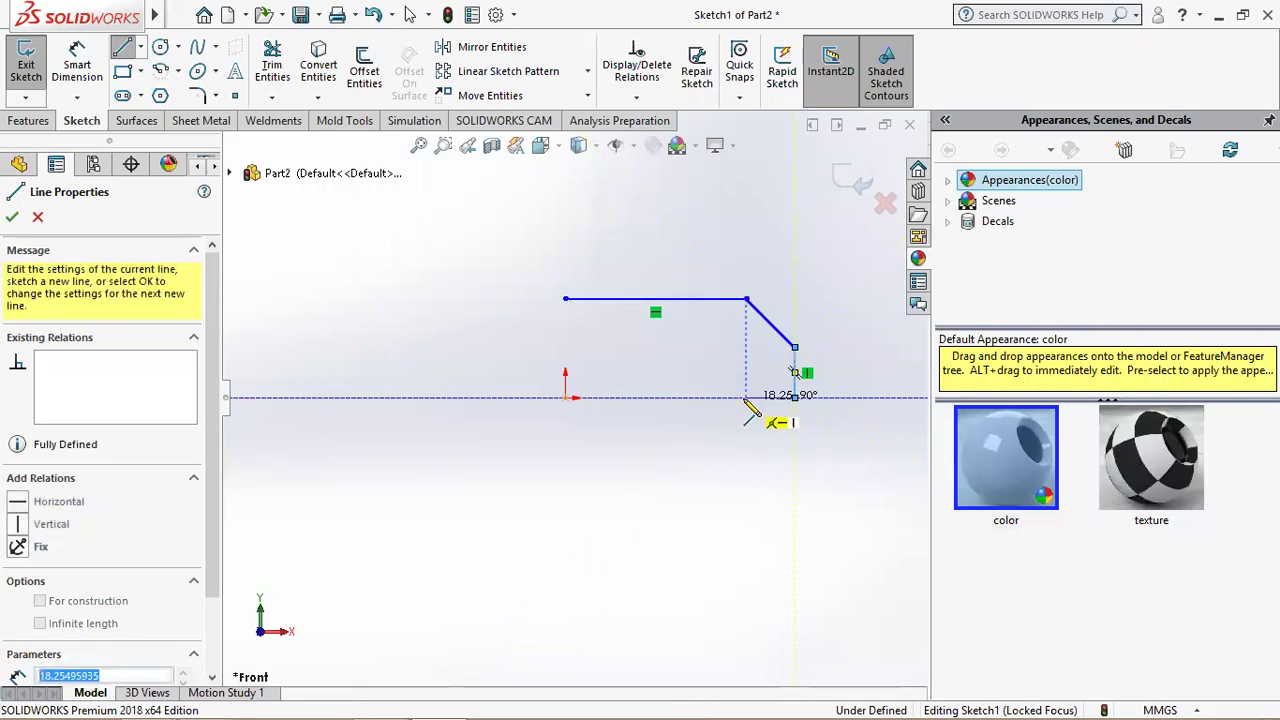
pyautogui.click(746, 347)
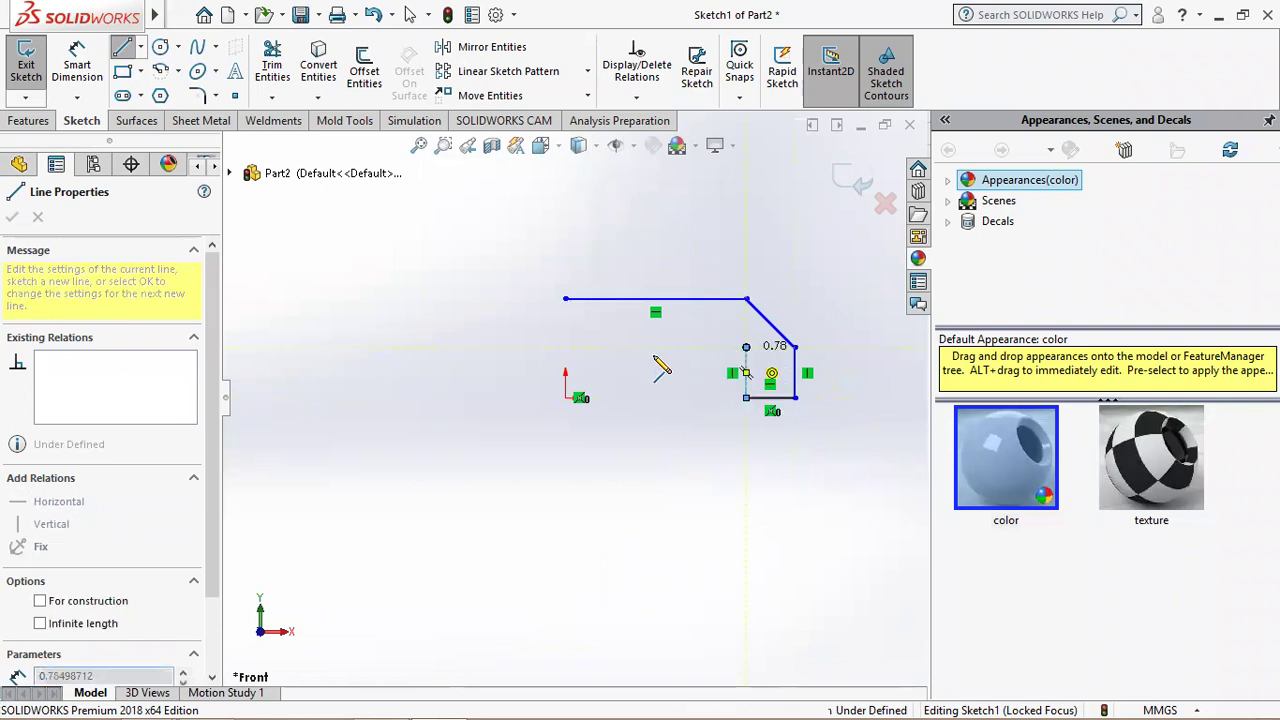
pyautogui.click(566, 347)
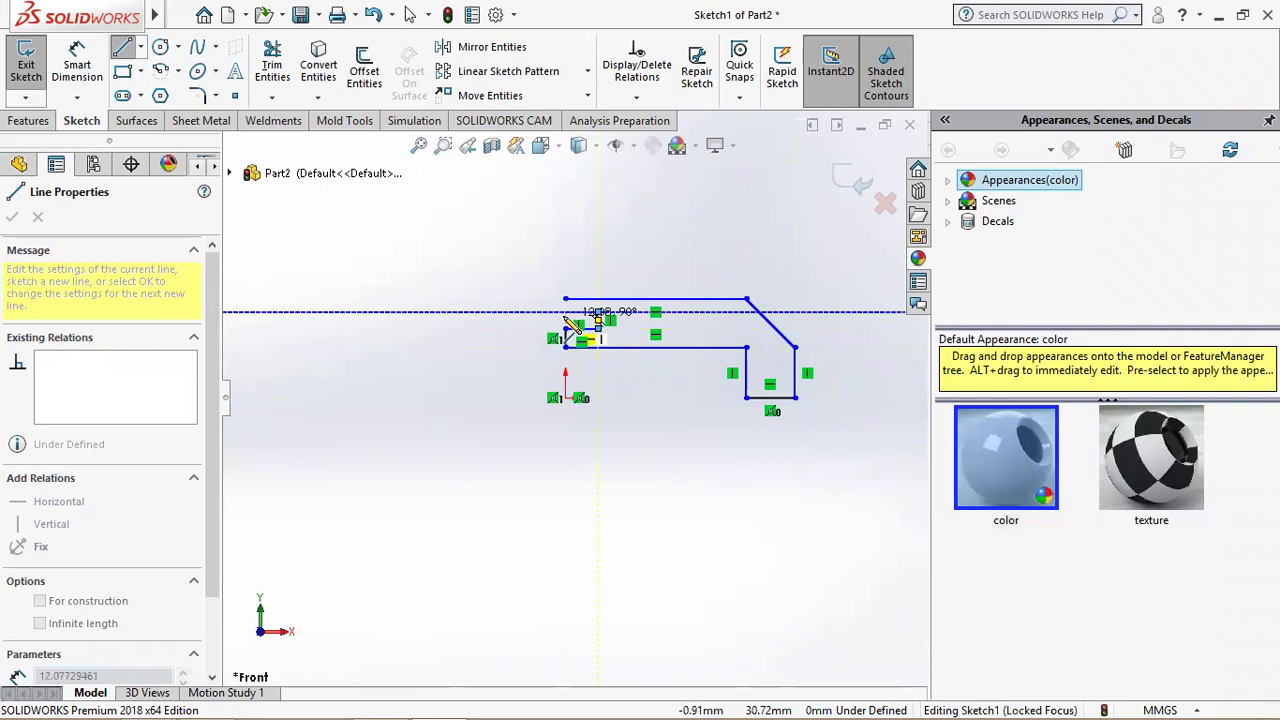
pyautogui.click(566, 301)
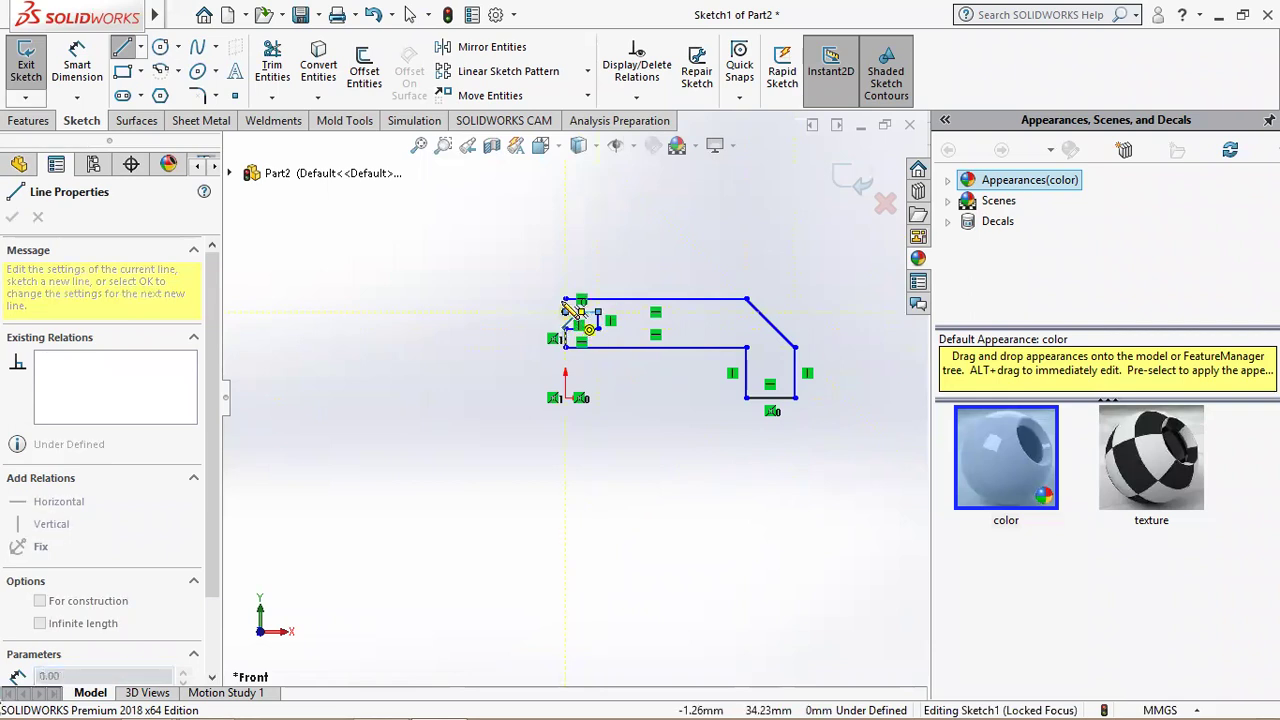
pyautogui.rightClick(563, 298)
pyautogui.click(595, 307)
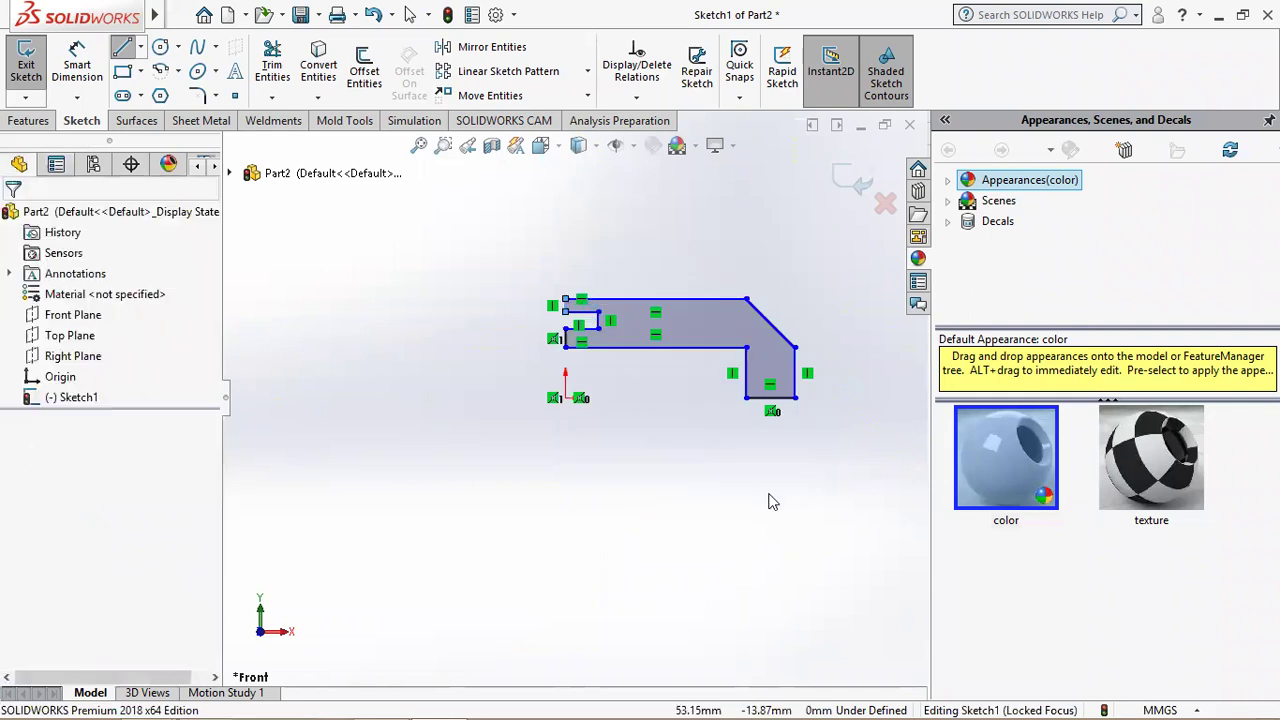
pyautogui.click(419, 146)
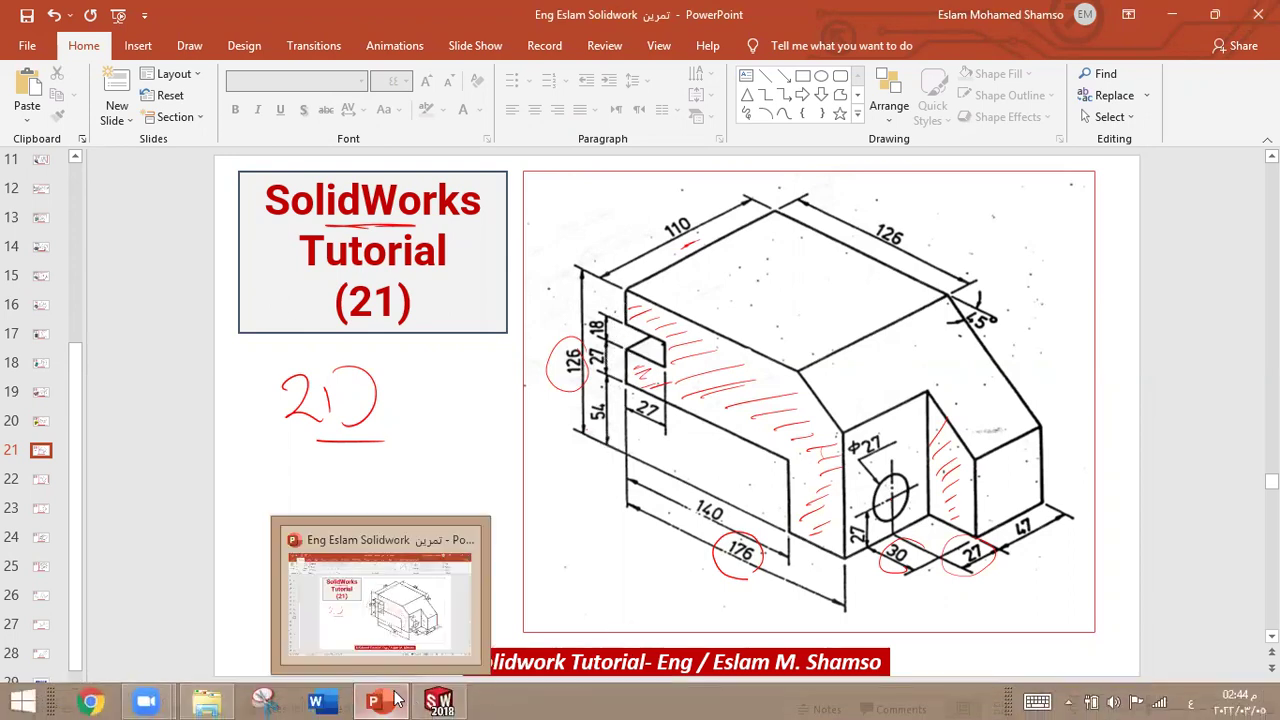
pyautogui.moveTo(440, 702)
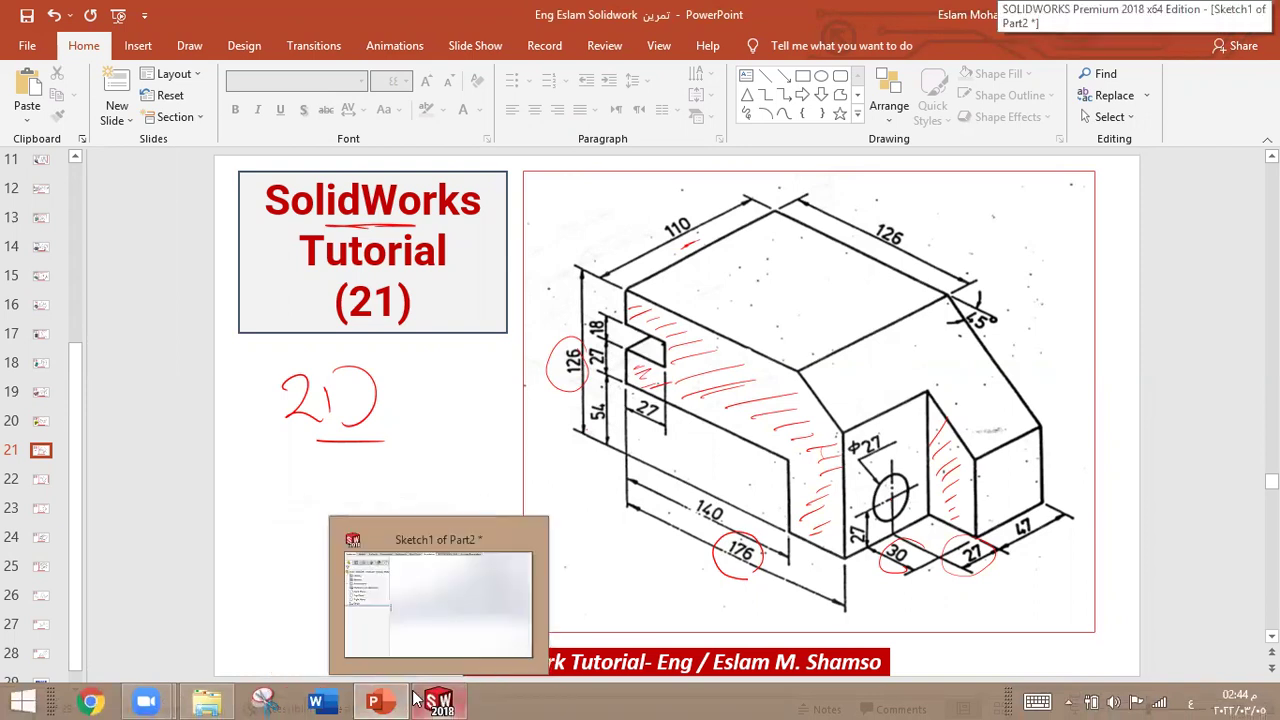
pyautogui.click(345, 430)
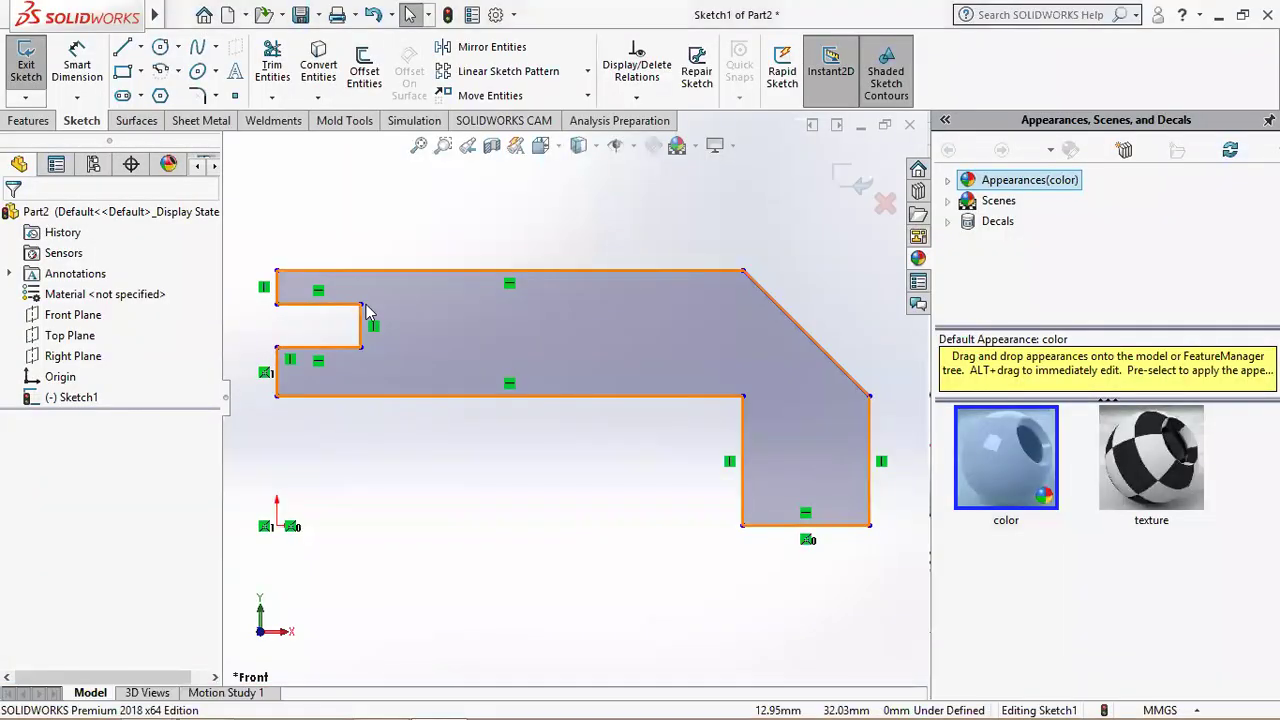
# - Dimension the profile's overall width at 176 mm
pyautogui.click(104, 75)
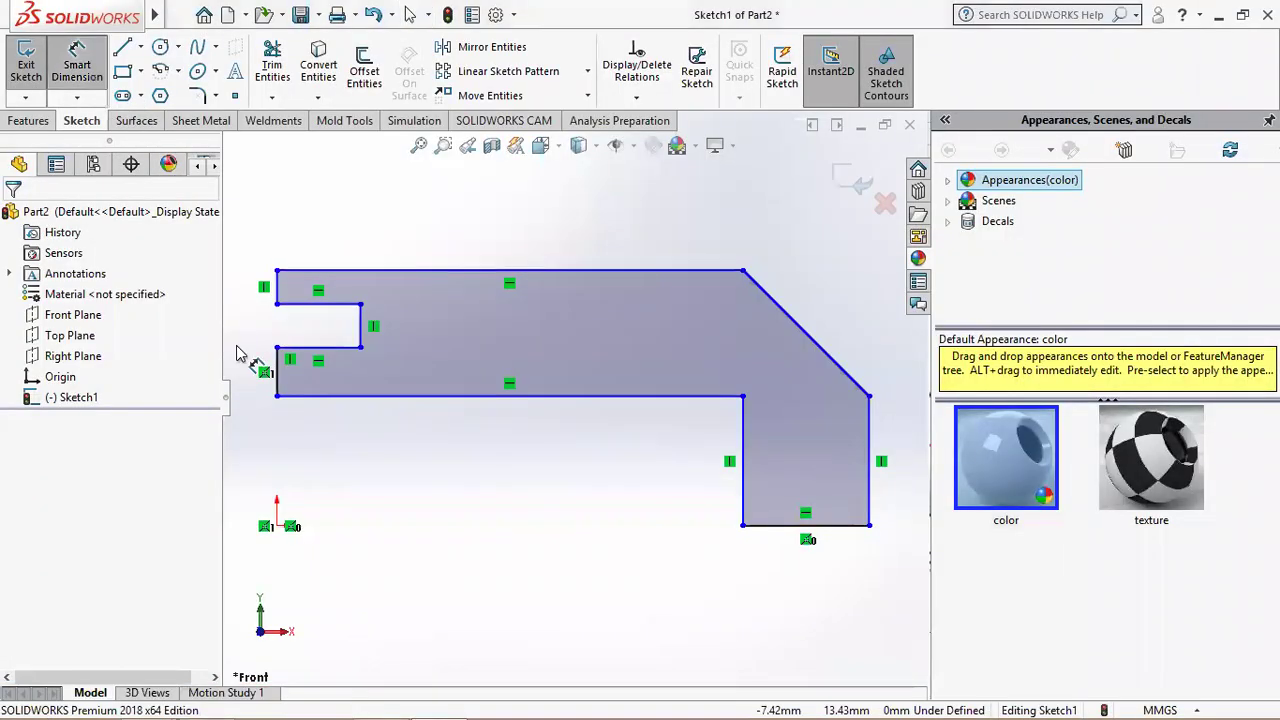
pyautogui.click(279, 388)
pyautogui.click(868, 505)
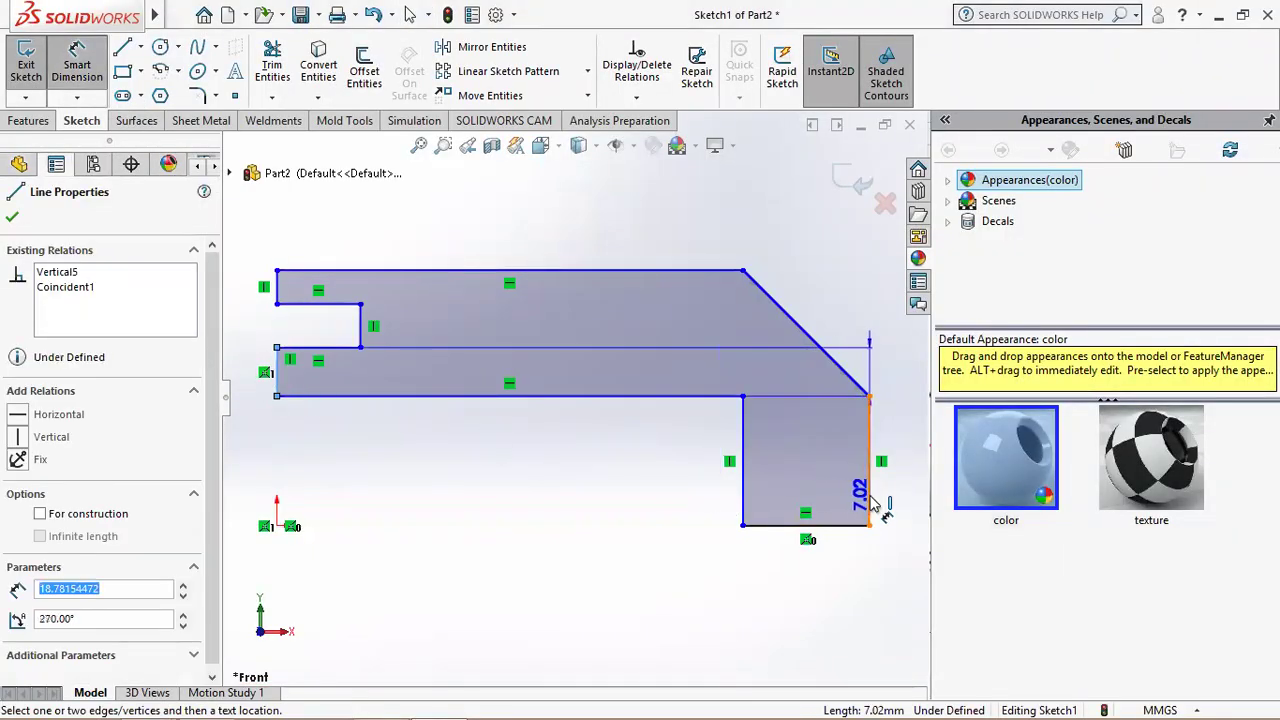
pyautogui.click(676, 640)
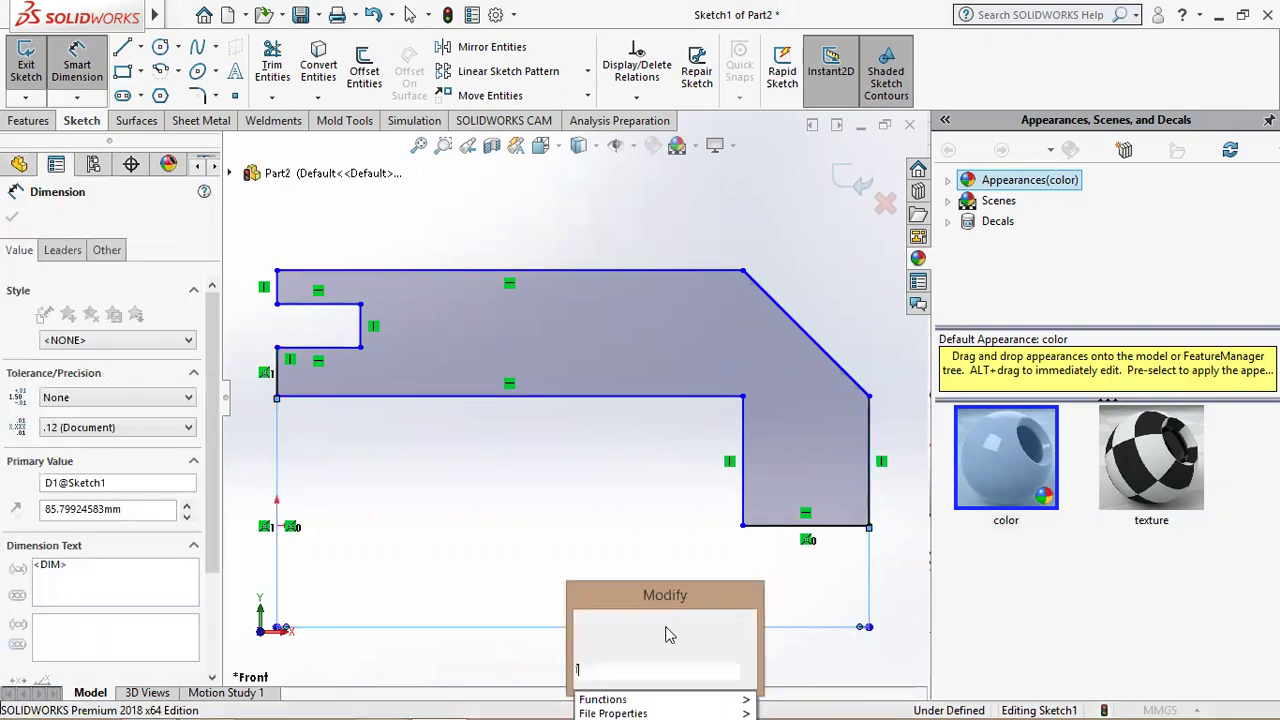
pyautogui.press('Return')
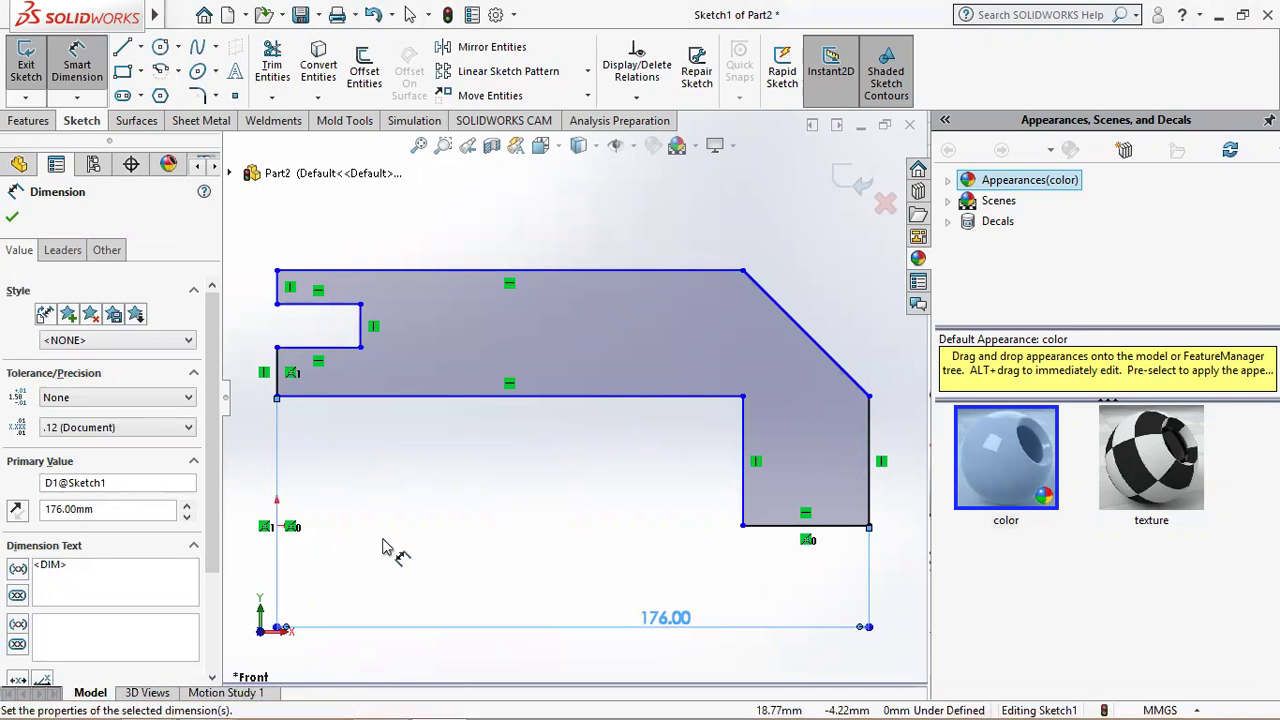
# - Add a 54 mm vertical dimension from the middle edge to the lower edge
pyautogui.click(805, 397)
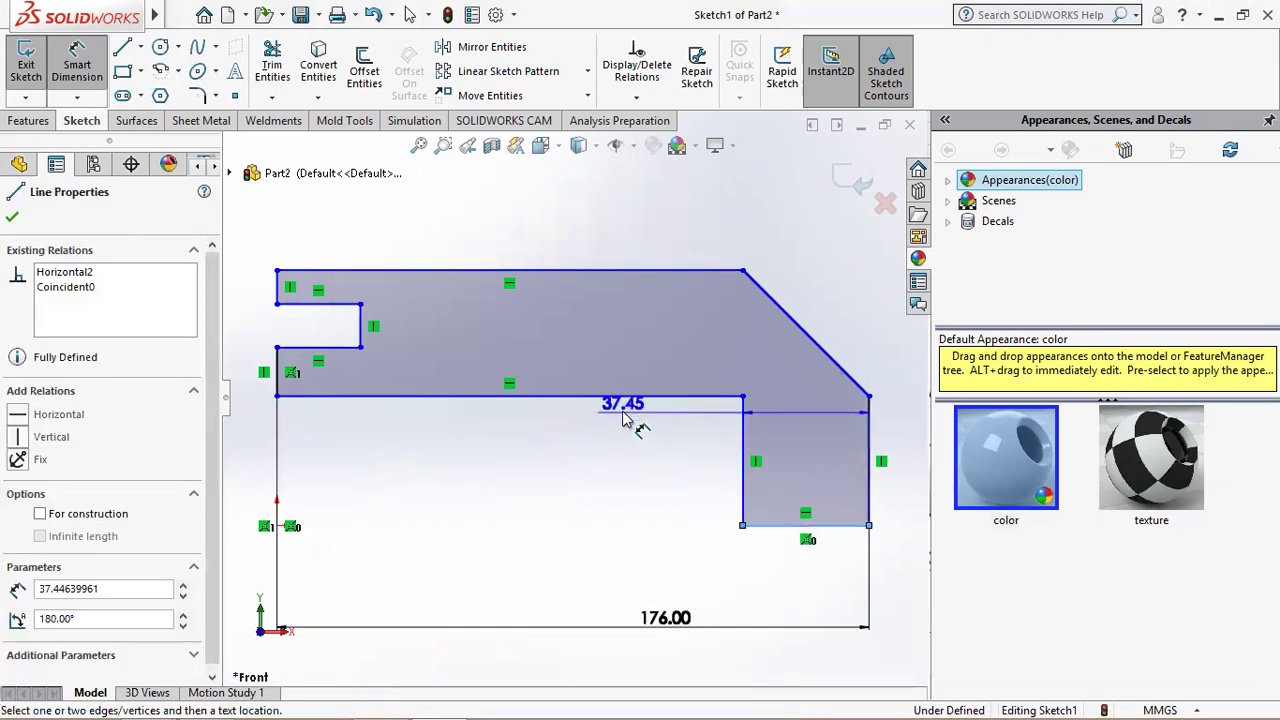
pyautogui.click(760, 525)
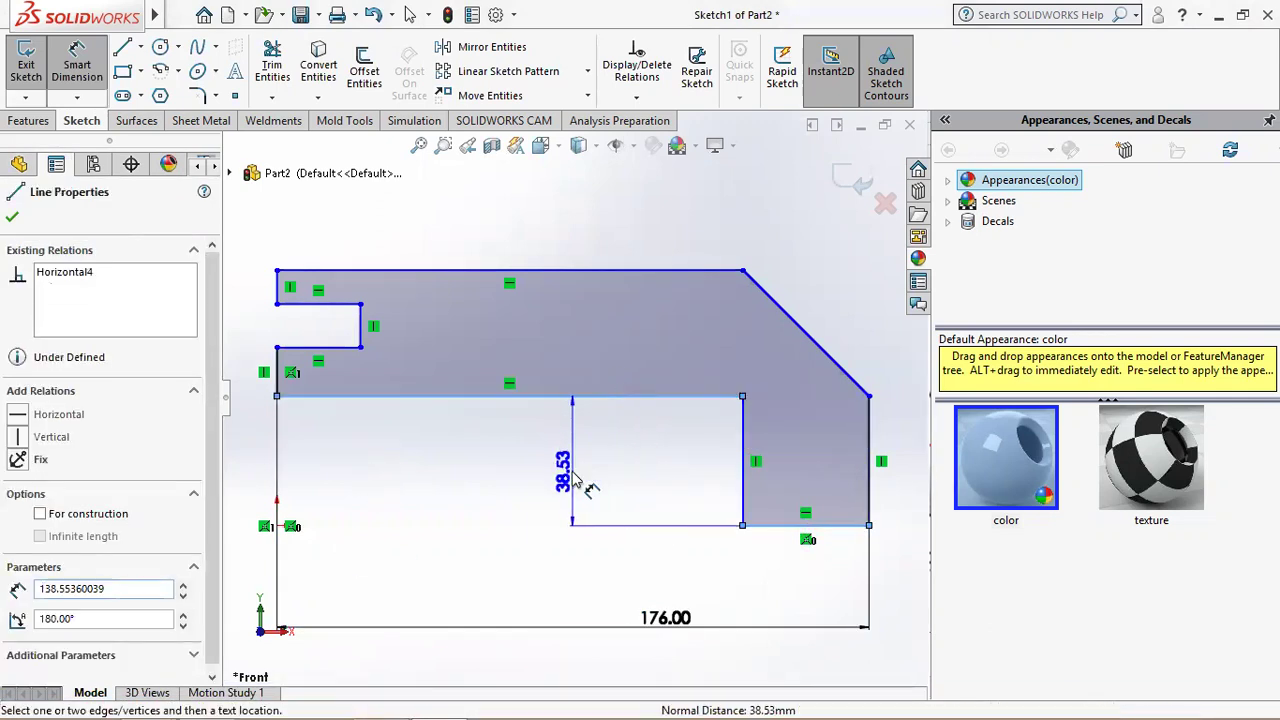
pyautogui.click(578, 465)
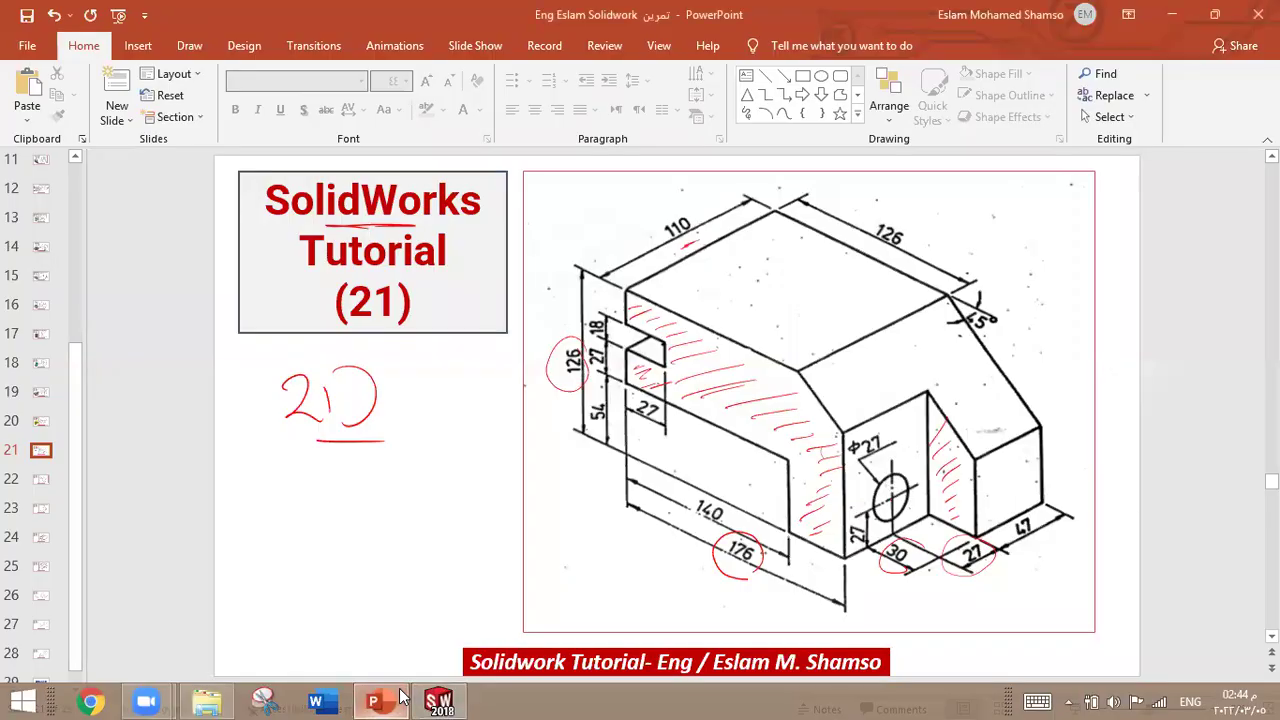
pyautogui.write('4')
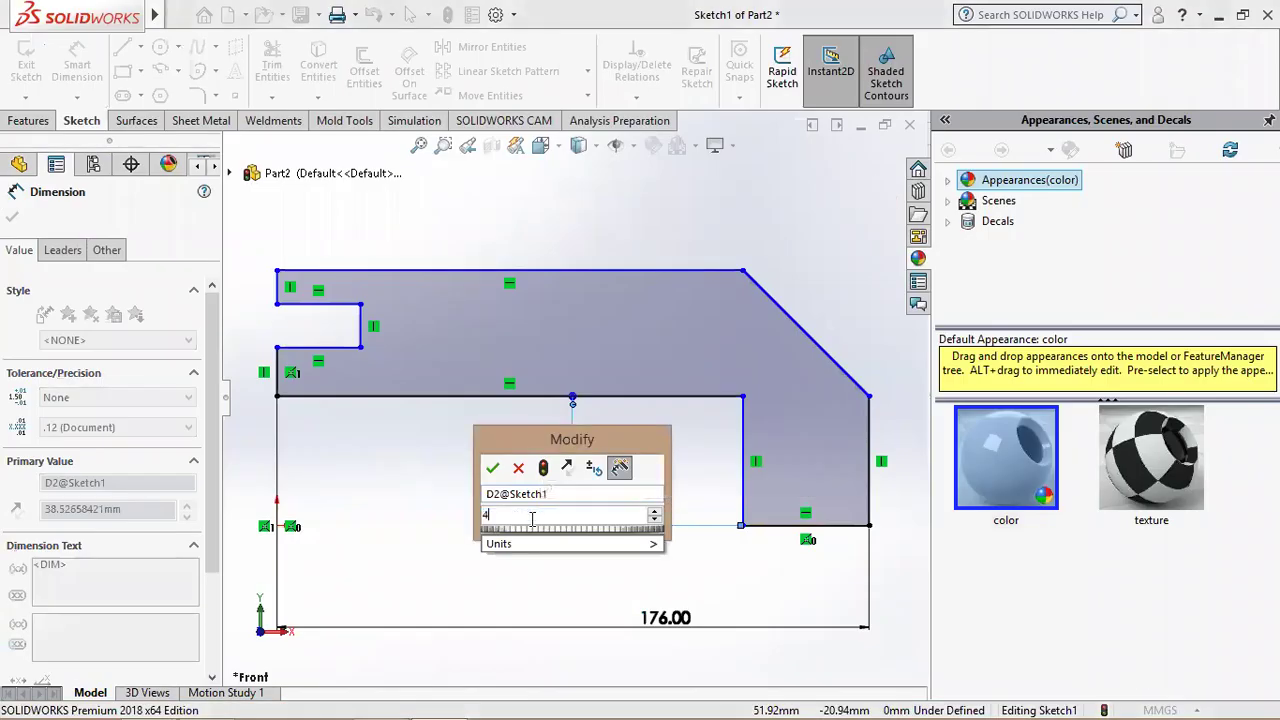
pyautogui.press('BackSpace')
pyautogui.press('BackSpace')
pyautogui.write('5')
pyautogui.press('Return')
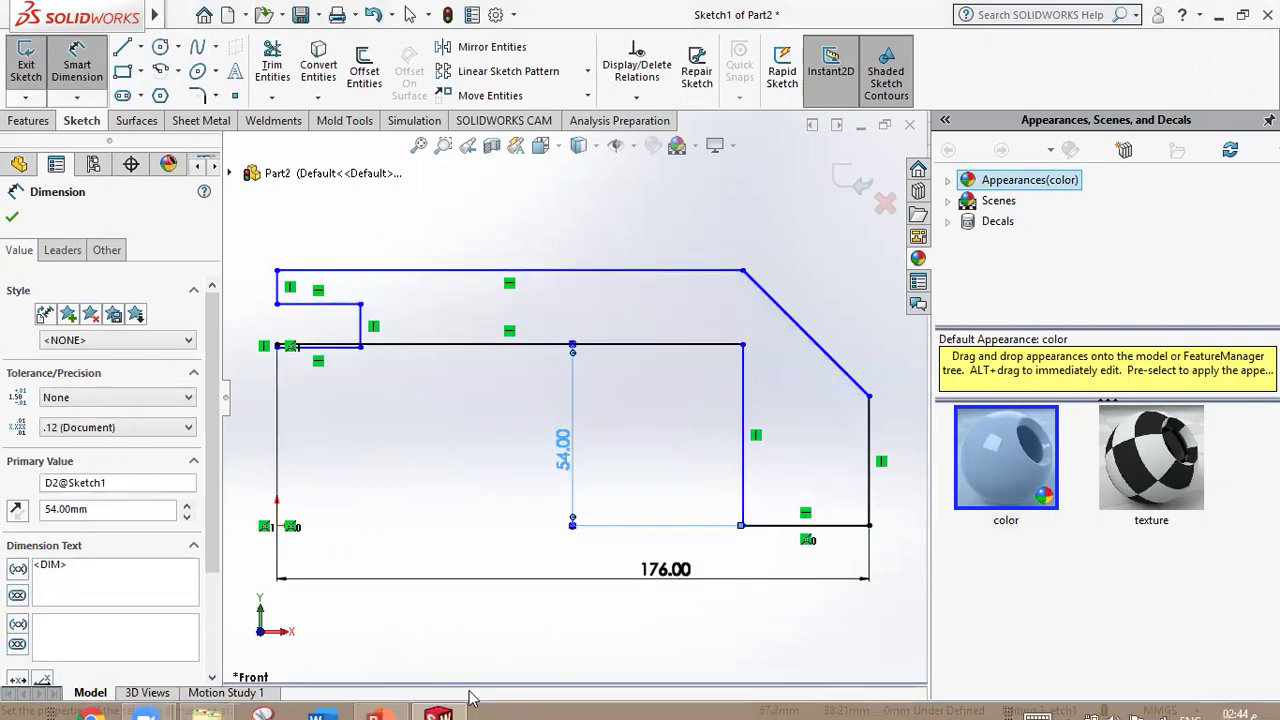
# - Drag the loose left-end vertex upward to close the contour
pyautogui.click(281, 346)
pyautogui.press('Escape')
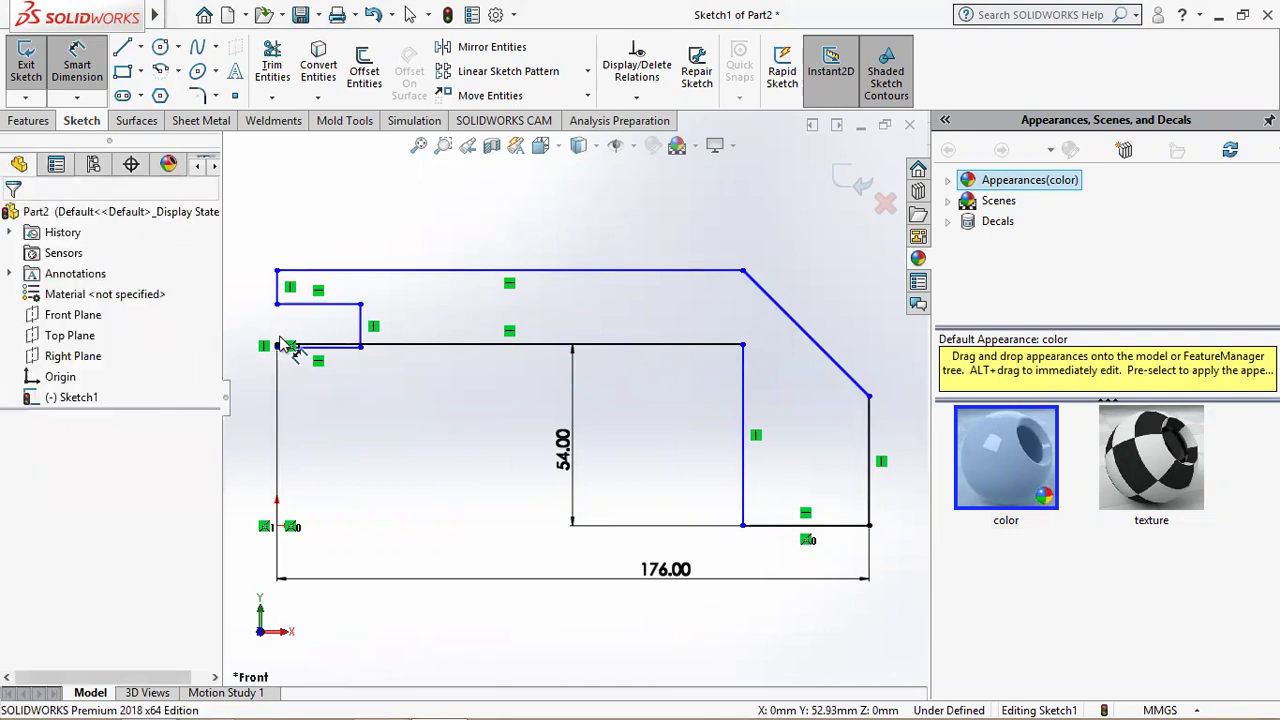
pyautogui.press('Escape')
pyautogui.click(281, 347)
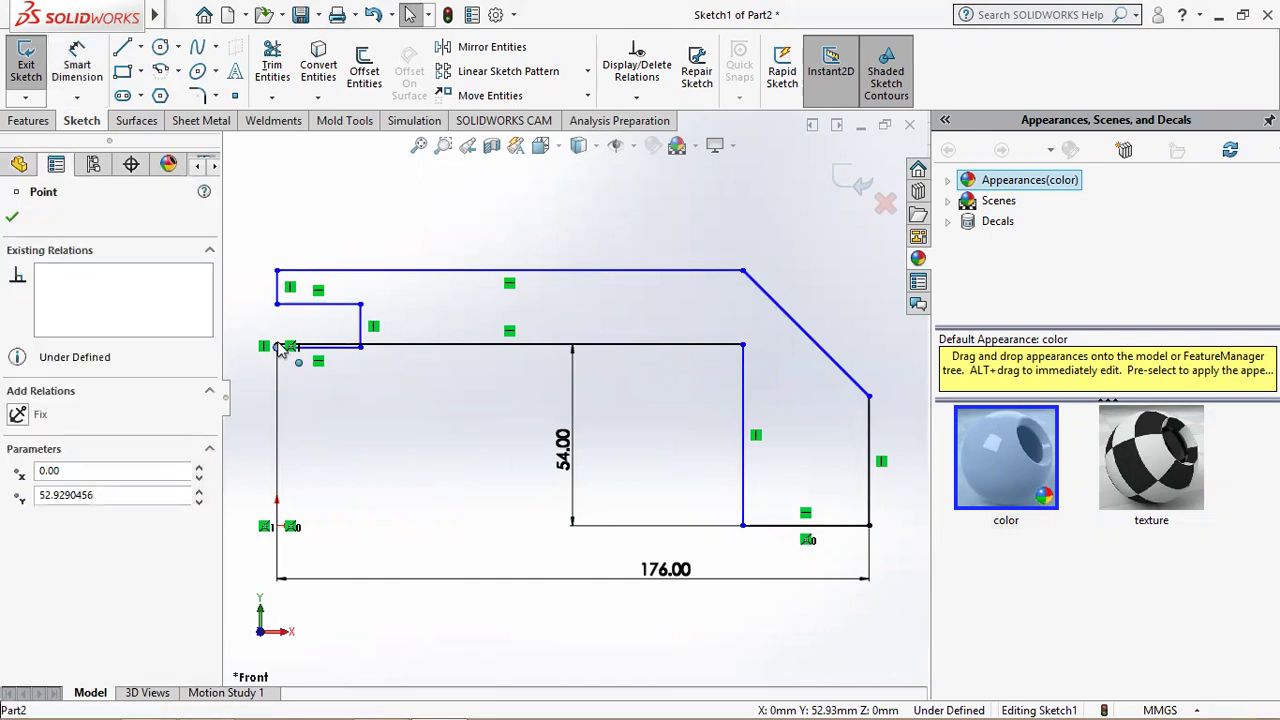
pyautogui.moveTo(281, 346); pyautogui.dragTo(280, 326)
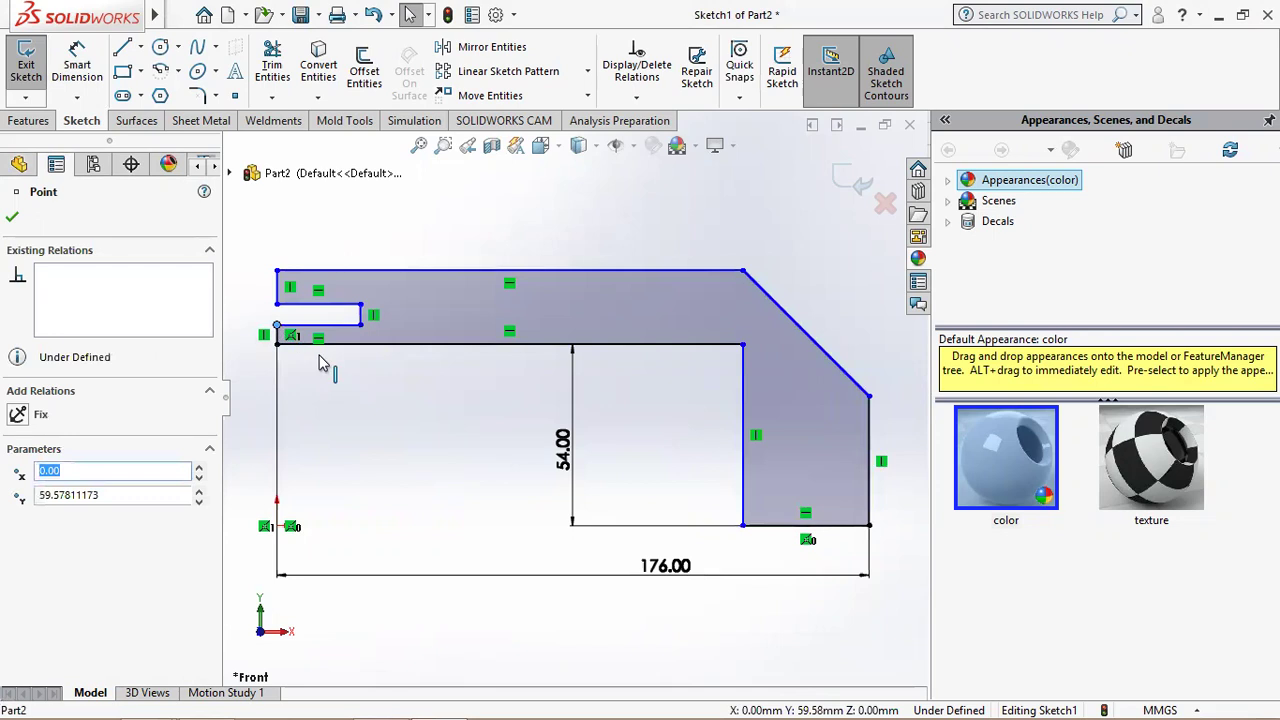
pyautogui.press('Escape')
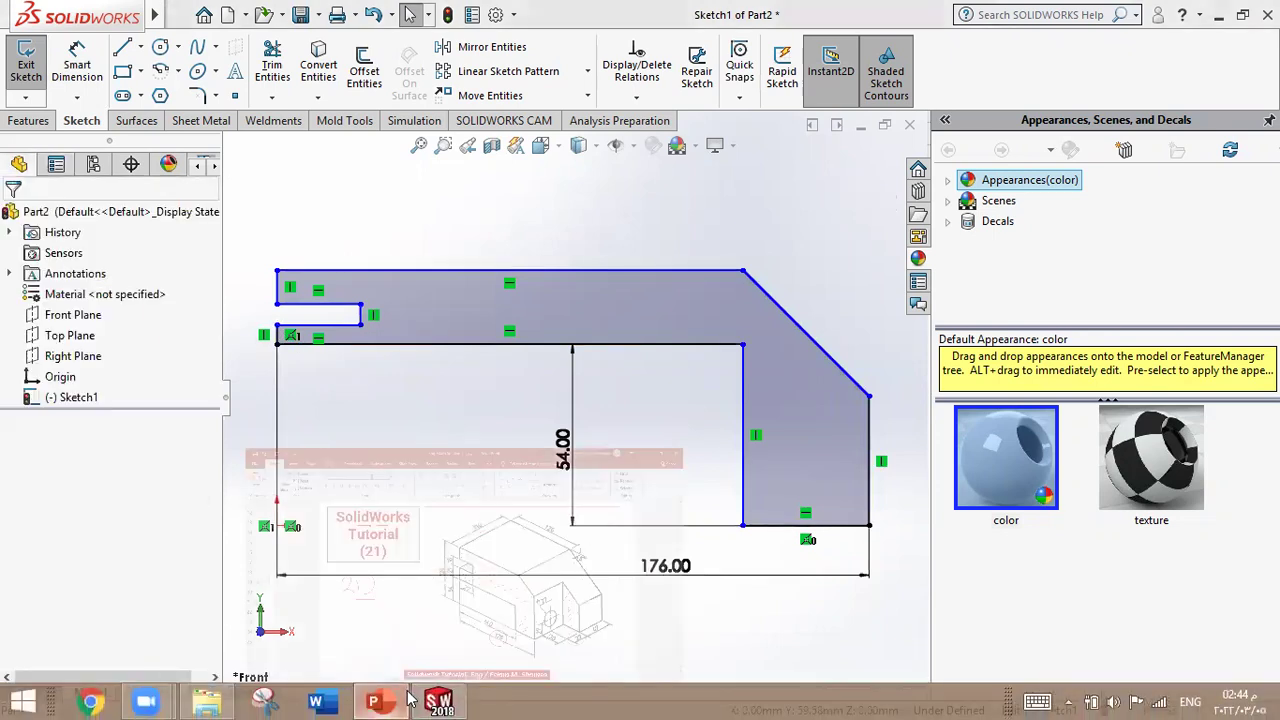
pyautogui.click(408, 698)
pyautogui.click(408, 698)
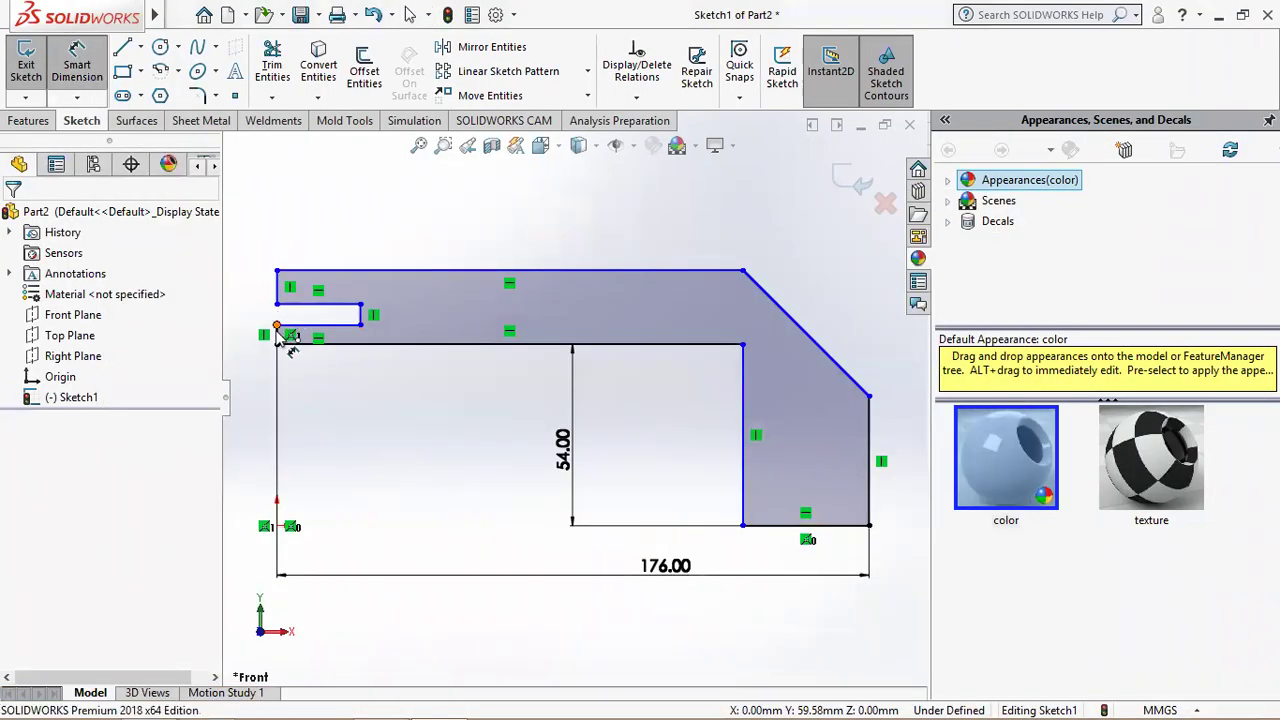
# - Dimension the slot's lower corner 27 mm from the middle horizontal edge
pyautogui.click(278, 332)
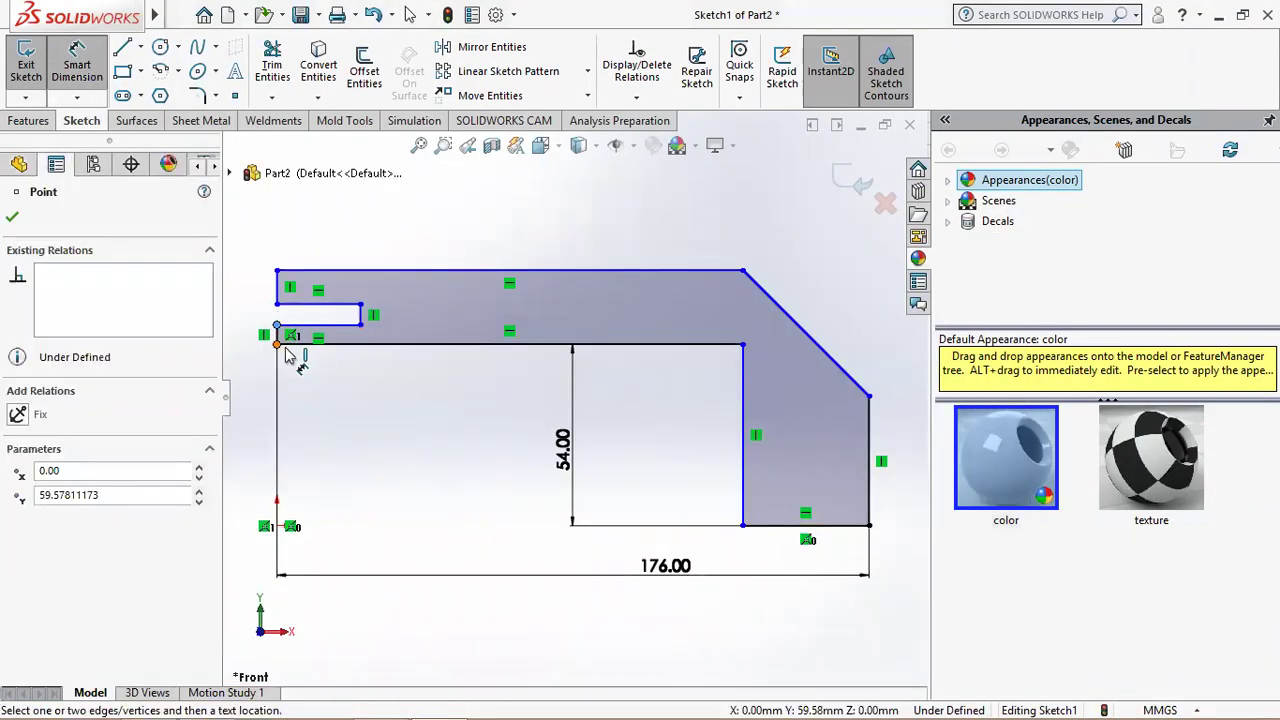
pyautogui.click(292, 346)
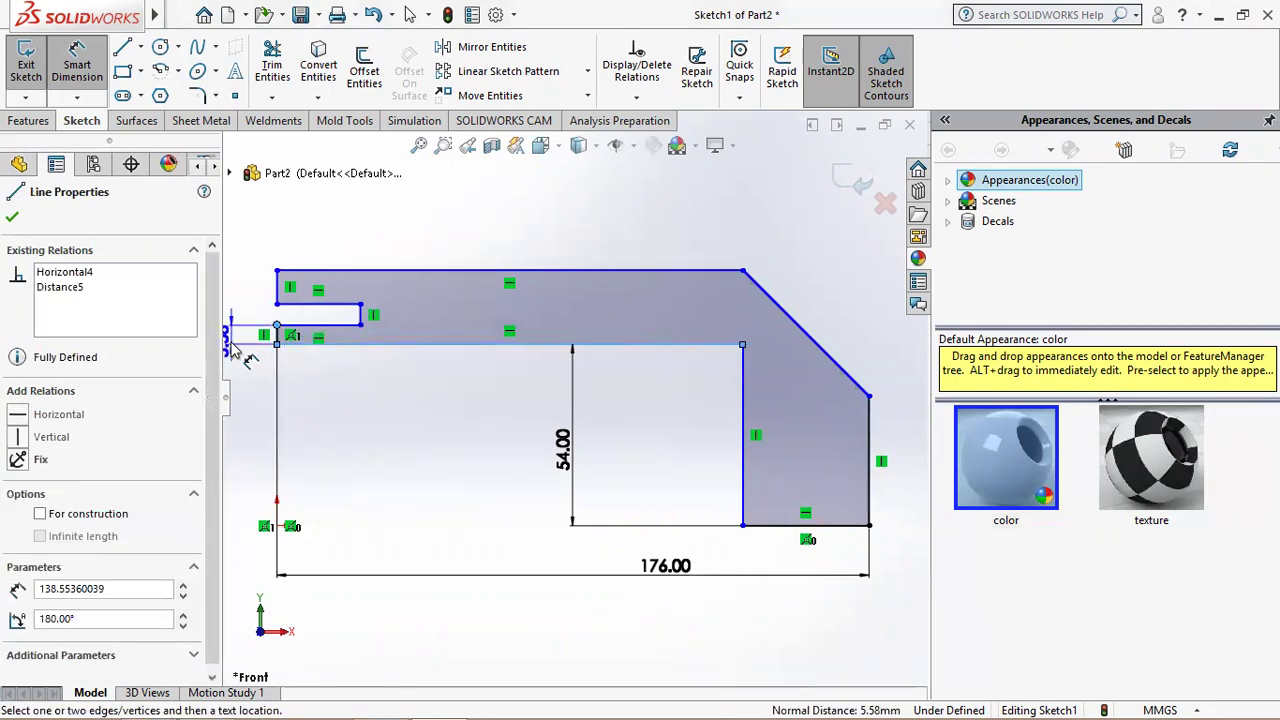
pyautogui.click(232, 345)
pyautogui.press('Return')
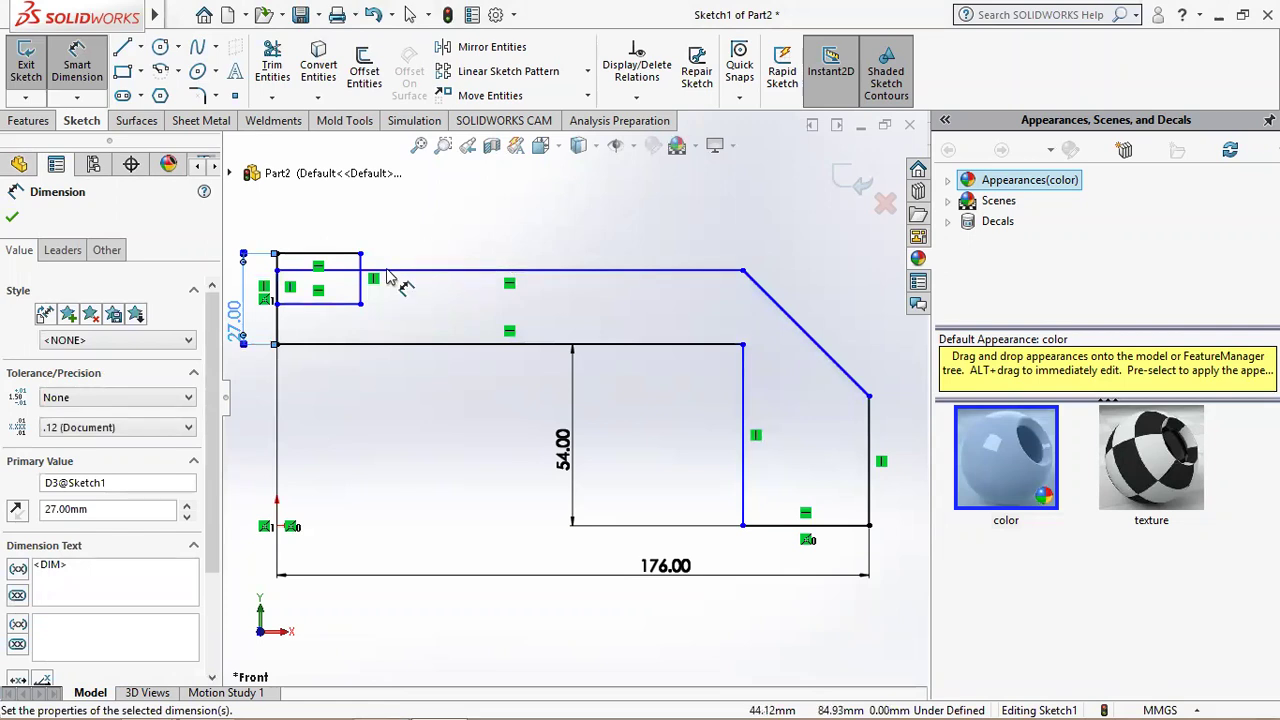
# - Drag the slot's corner point up to join the top edge
pyautogui.press('Escape')
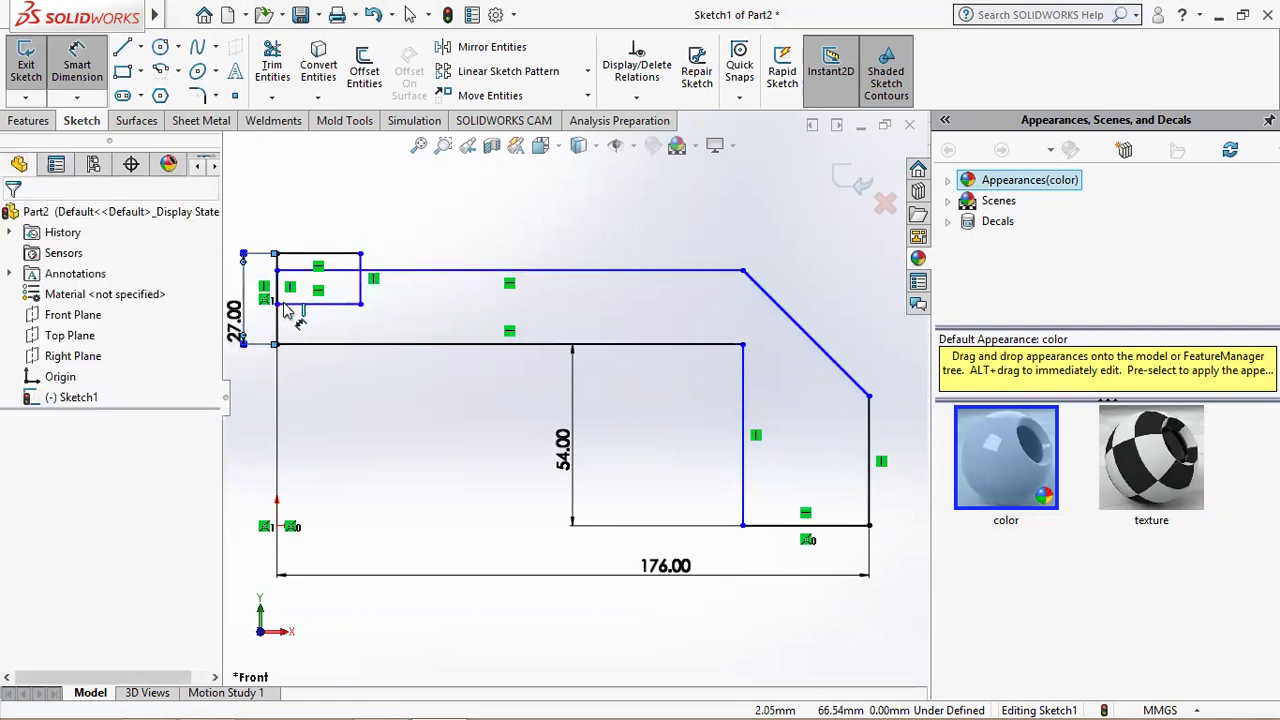
pyautogui.press('Escape')
pyautogui.click(281, 273)
pyautogui.moveTo(283, 270); pyautogui.dragTo(281, 191)
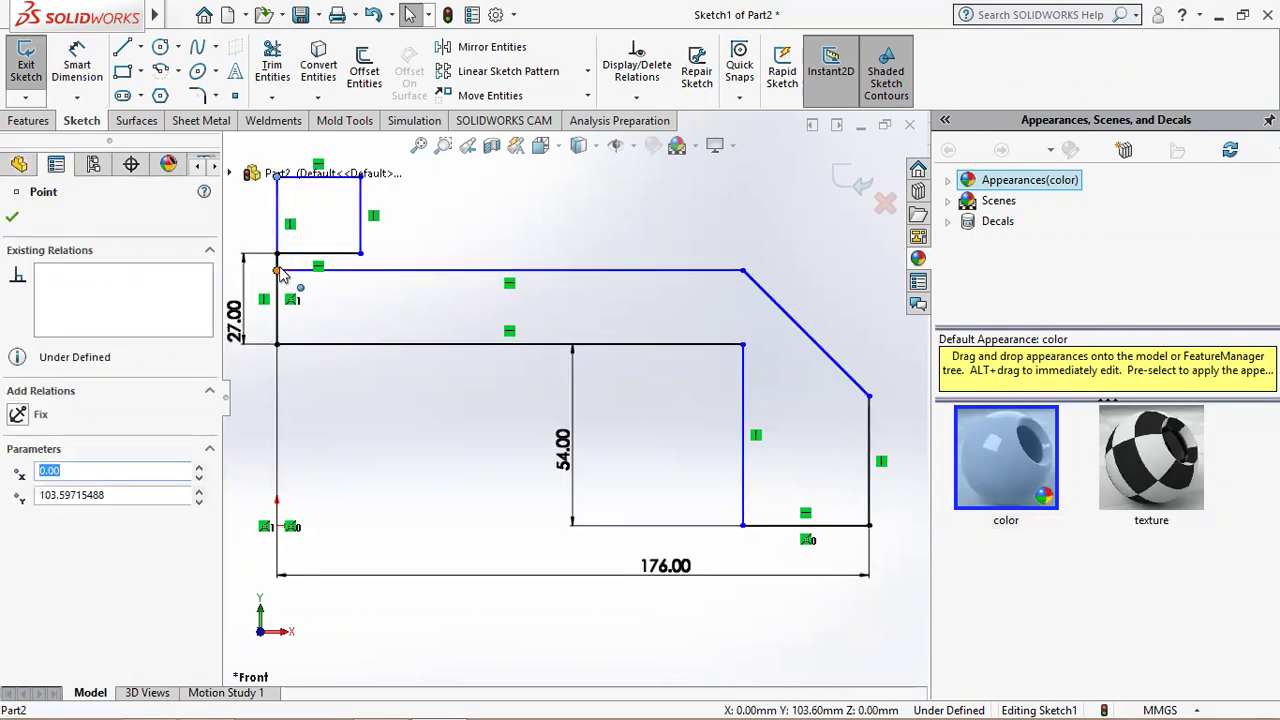
pyautogui.moveTo(285, 272); pyautogui.dragTo(281, 145)
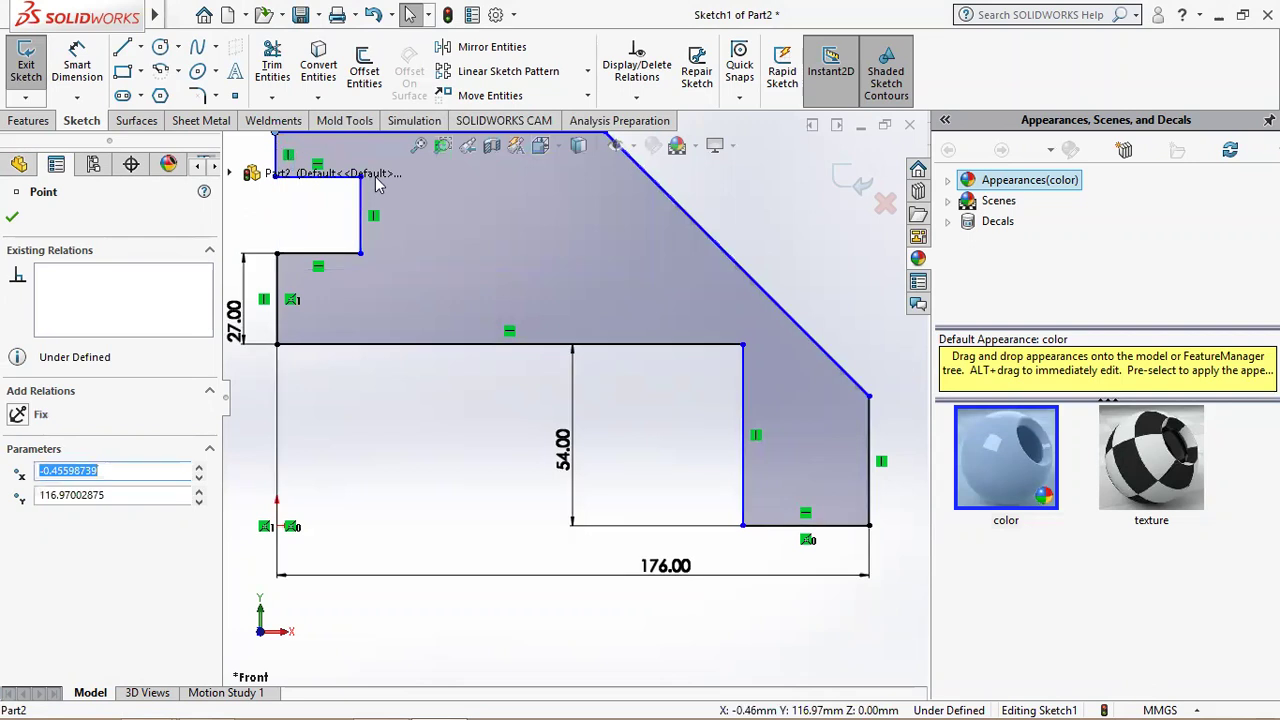
pyautogui.click(418, 145)
# - Dimension the slot height at 18 mm
pyautogui.click(77, 65)
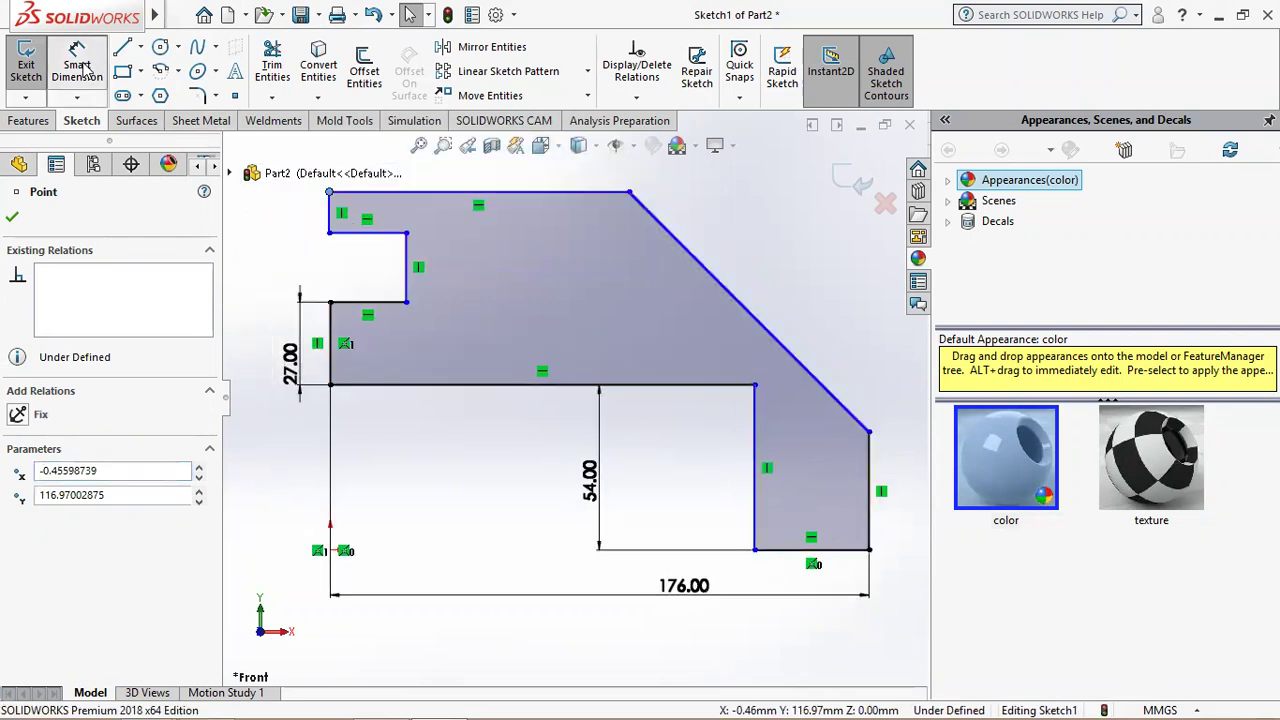
pyautogui.click(408, 288)
pyautogui.click(312, 275)
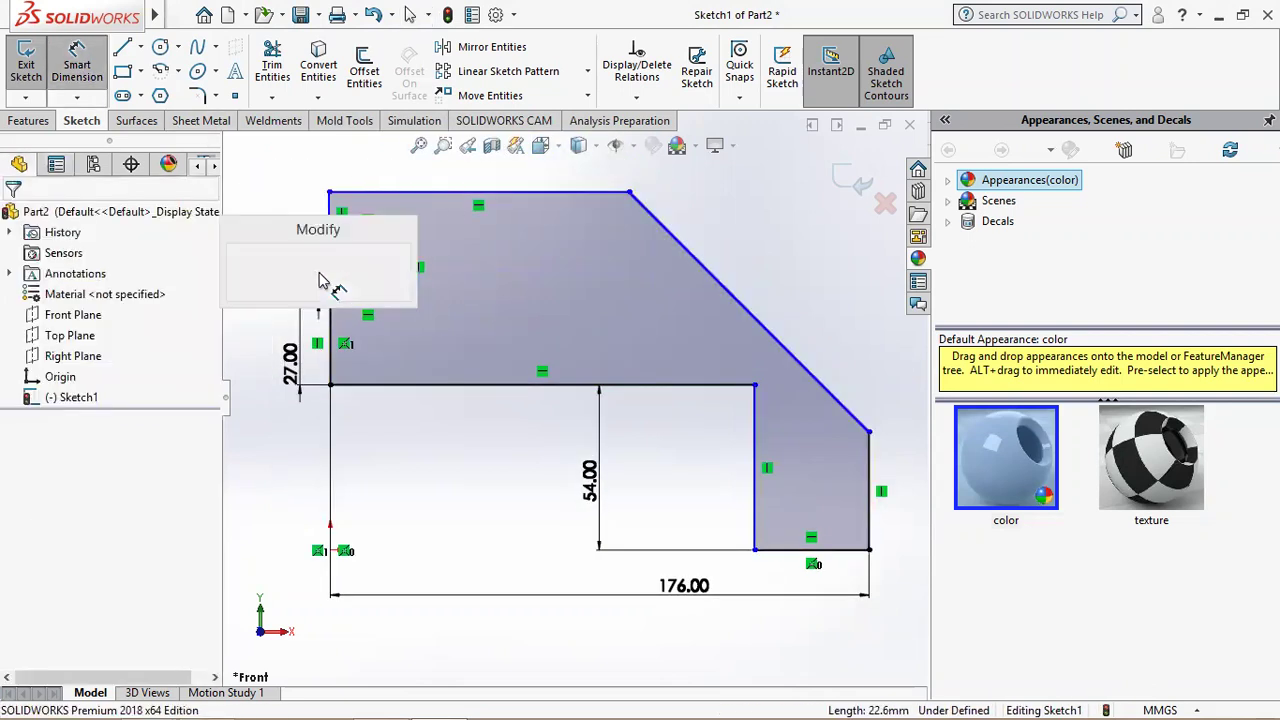
pyautogui.press('Return')
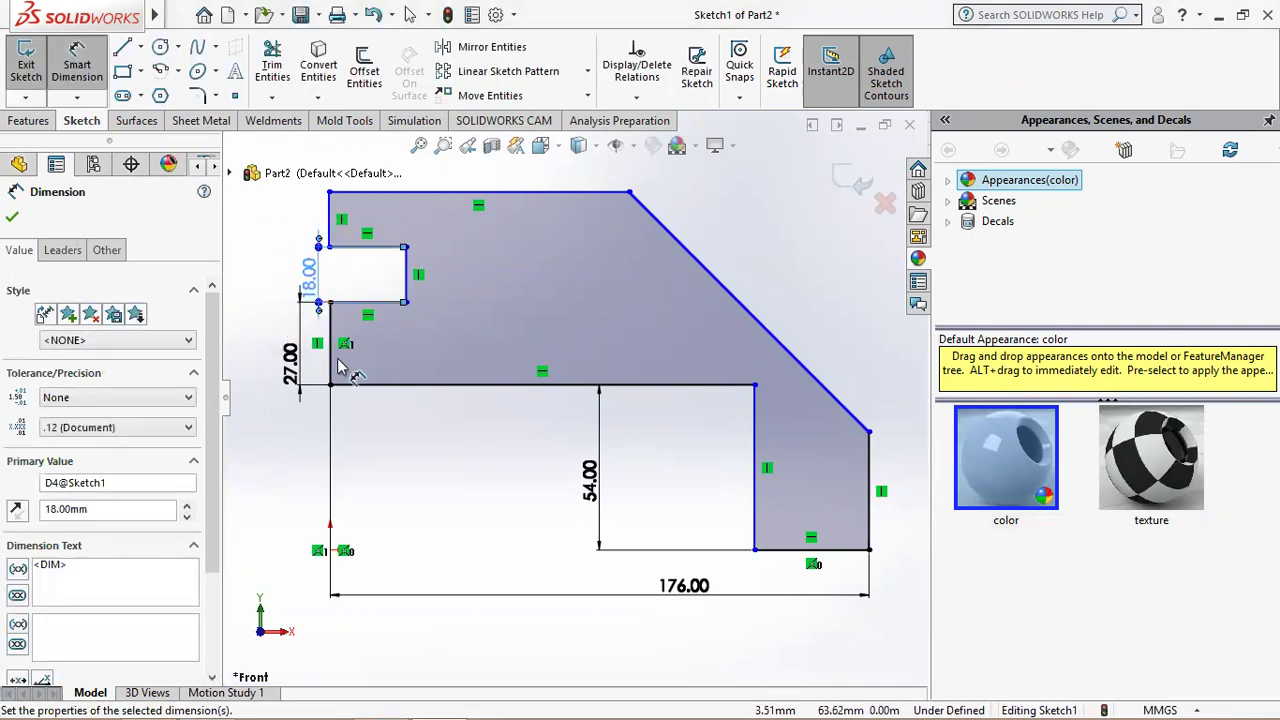
pyautogui.press('Escape')
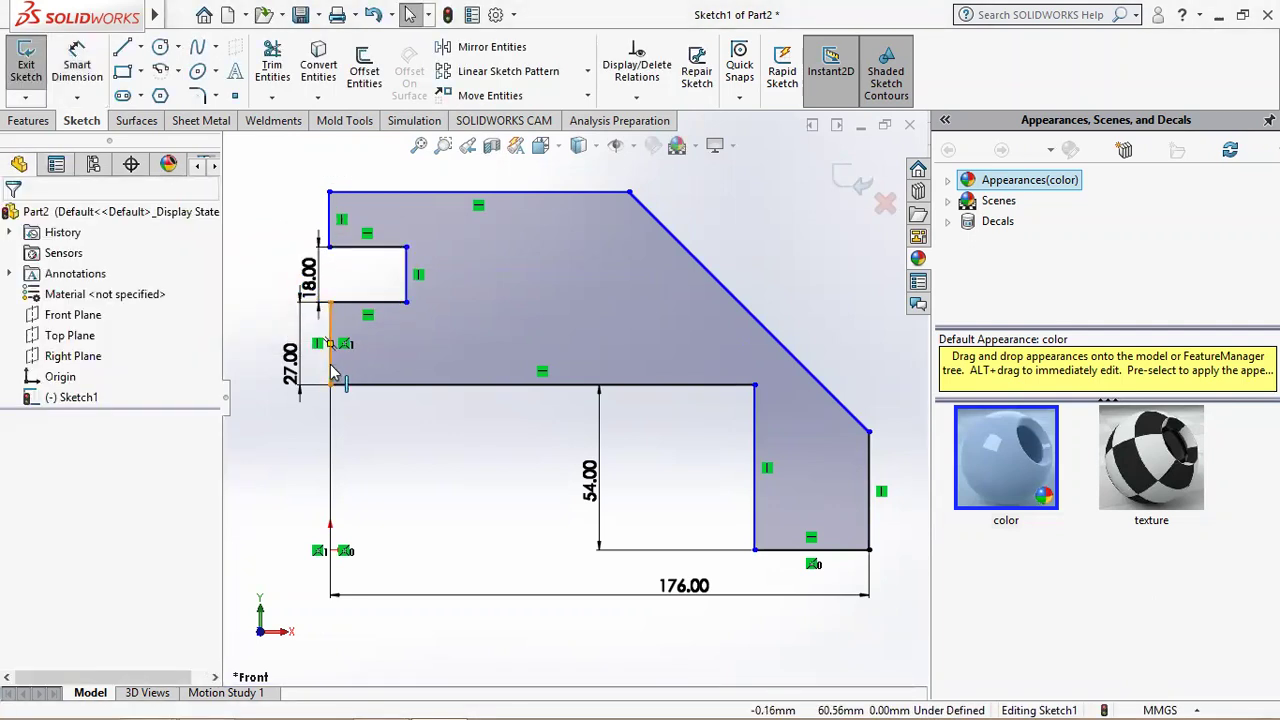
# - Make the two left vertical lines equal in length
pyautogui.click(333, 372)
pyautogui.keyDown('ctrl'); pyautogui.click(333, 245); pyautogui.keyUp('ctrl')
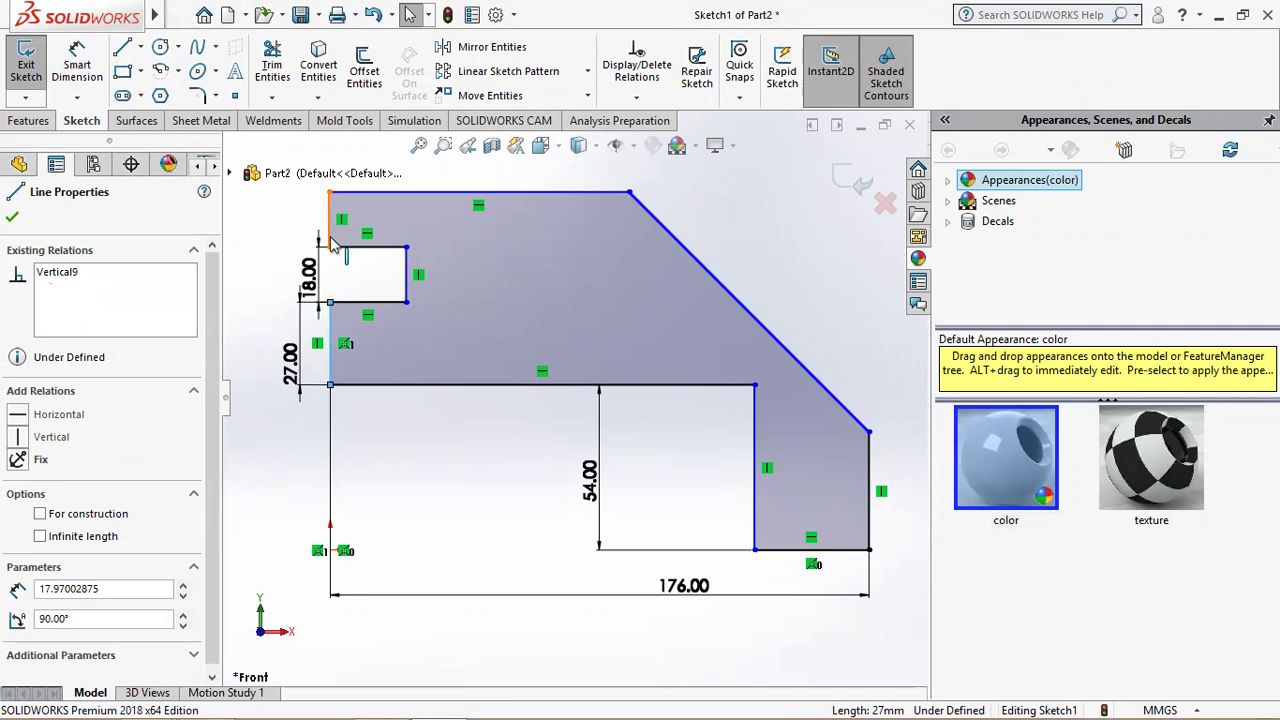
pyautogui.click(20, 630)
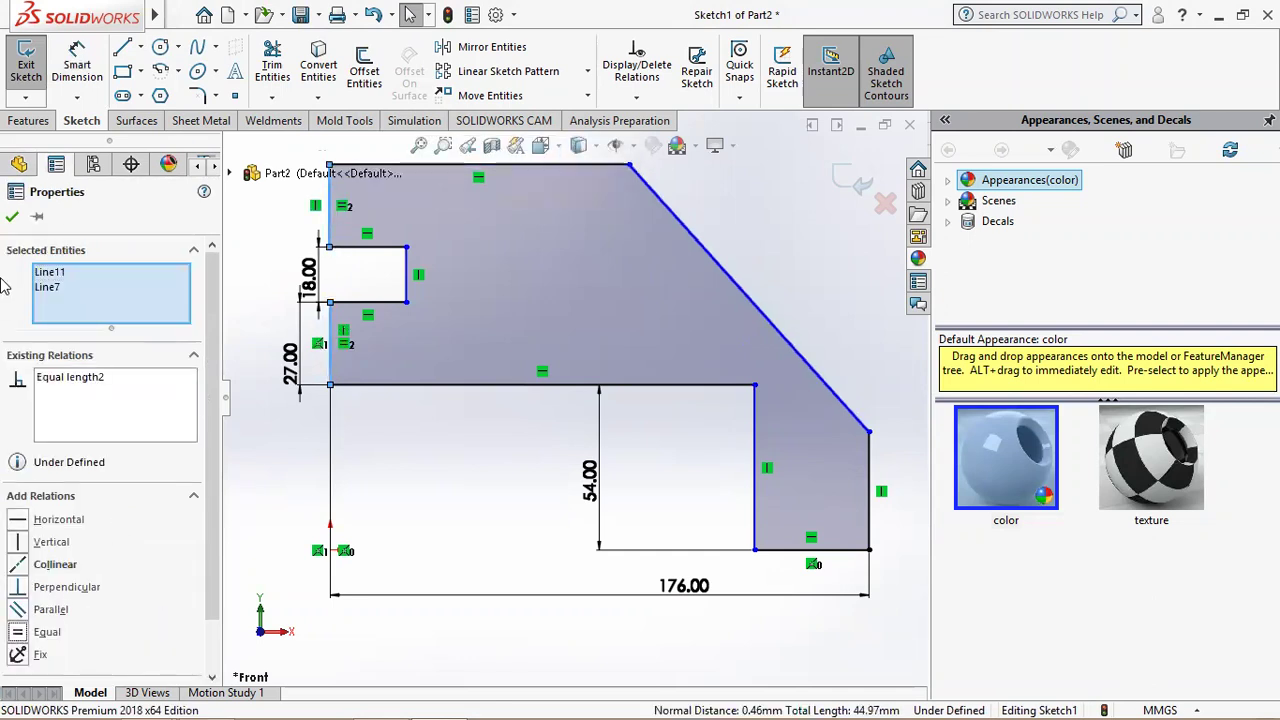
pyautogui.click(12, 218)
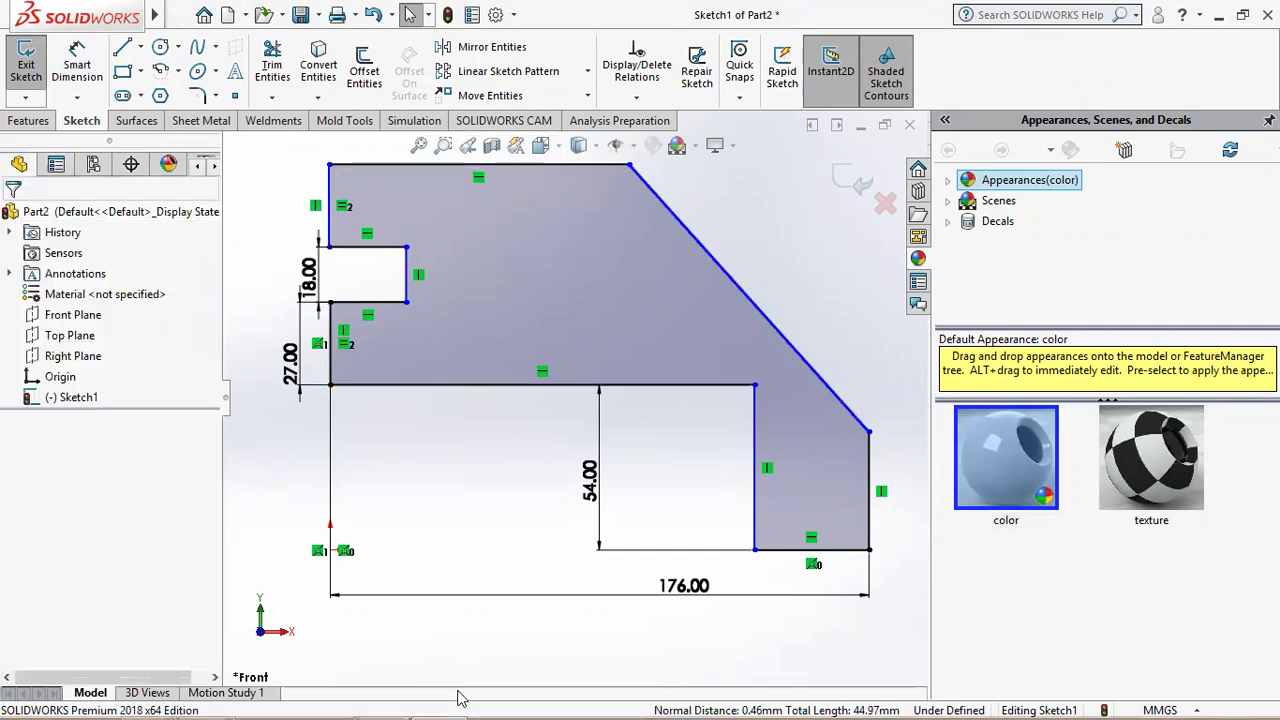
pyautogui.click(376, 700)
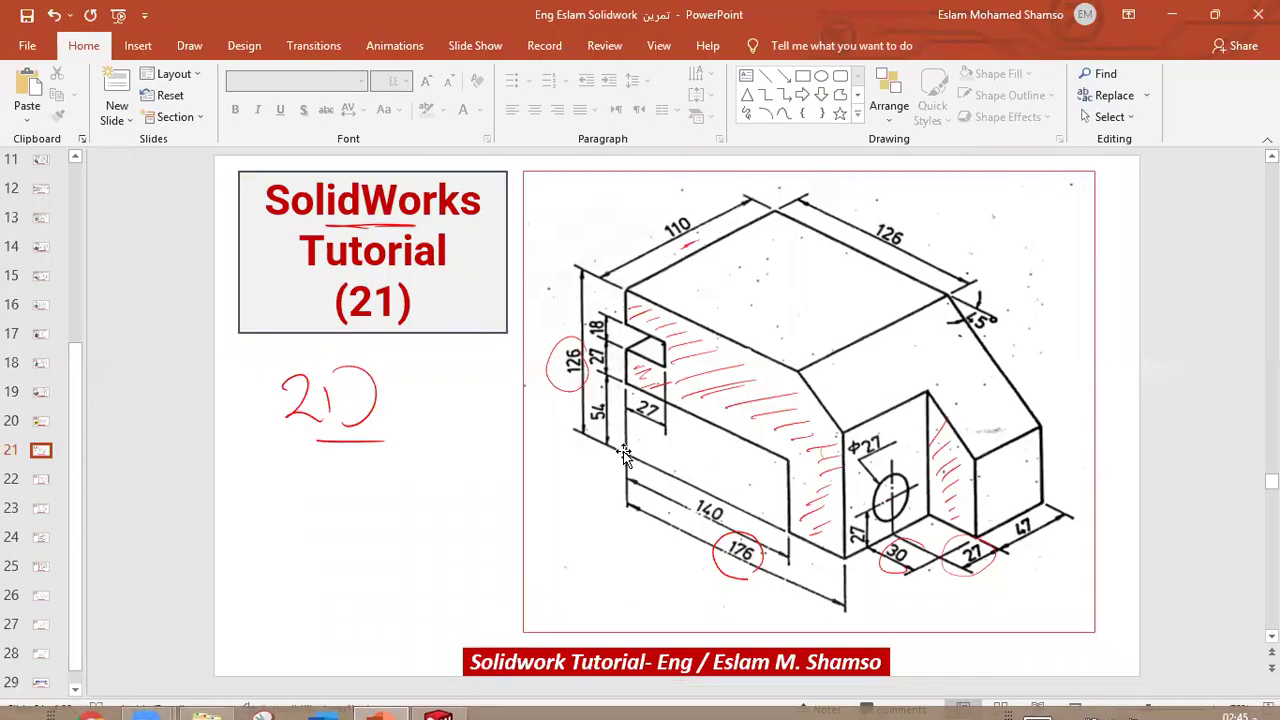
pyautogui.click(376, 700)
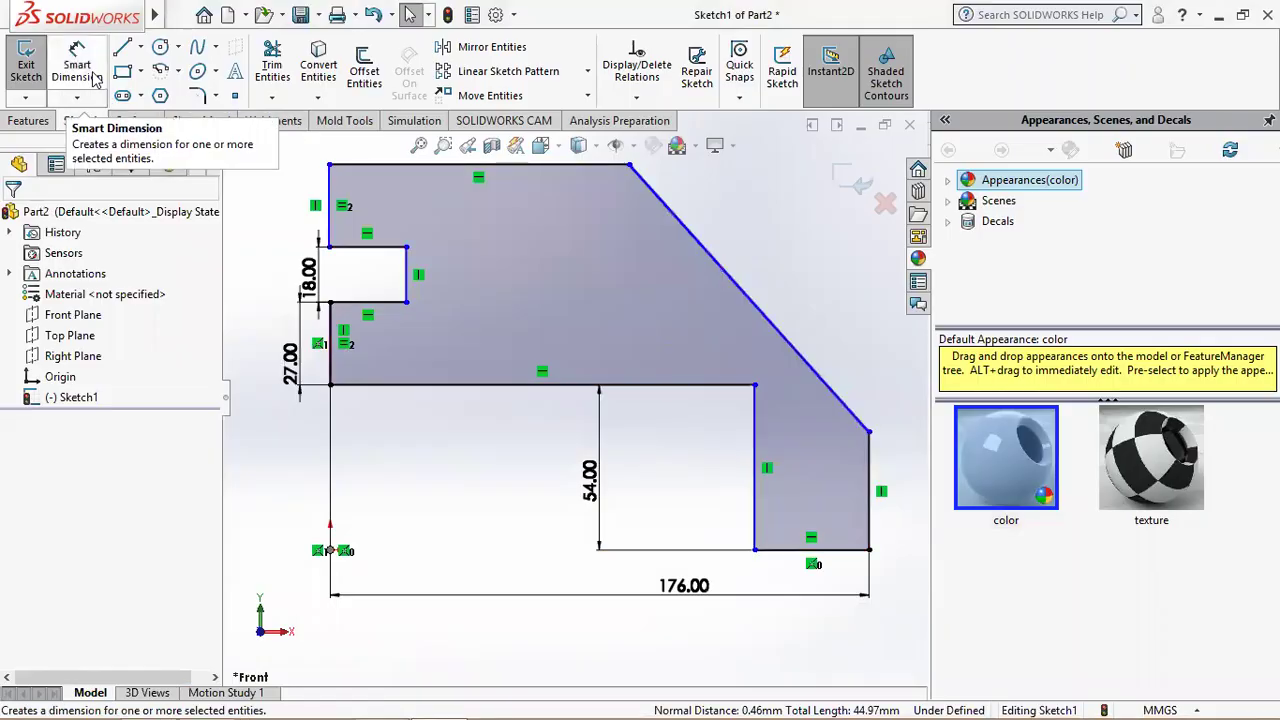
# - Dimension the width from the left edge to the cutout's inner edge at 140 mm
pyautogui.click(77, 65)
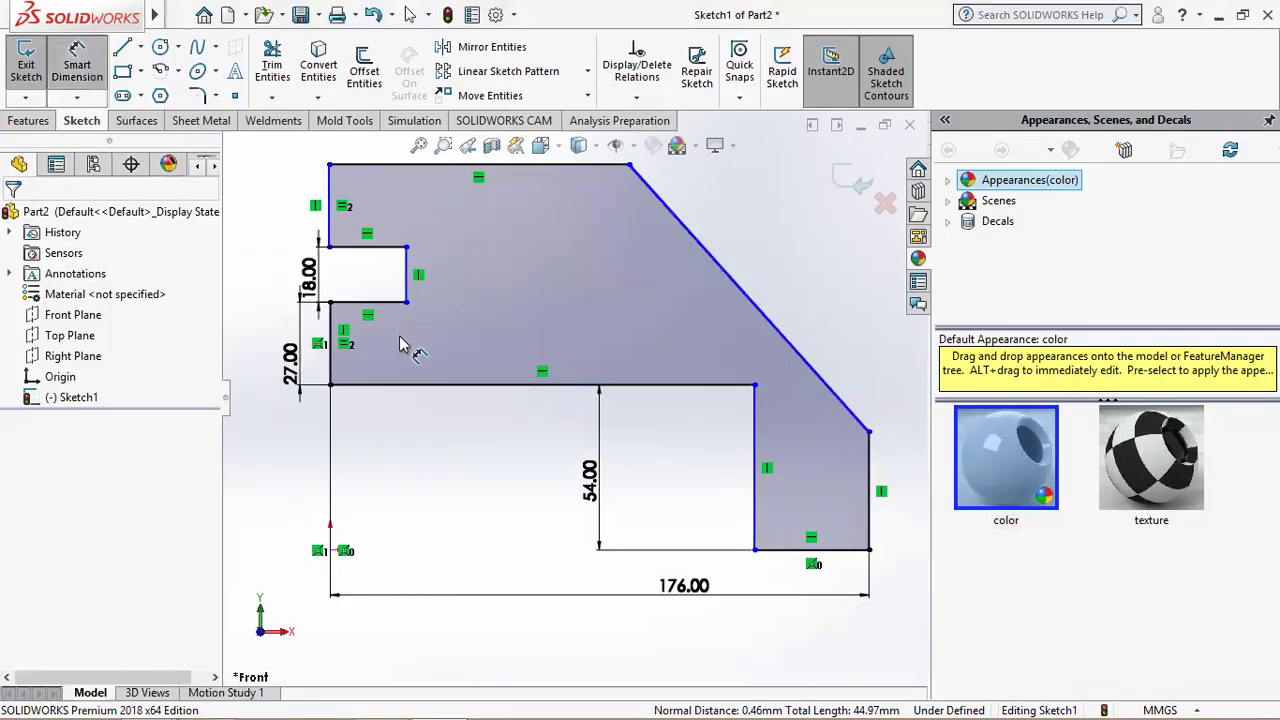
pyautogui.click(331, 366)
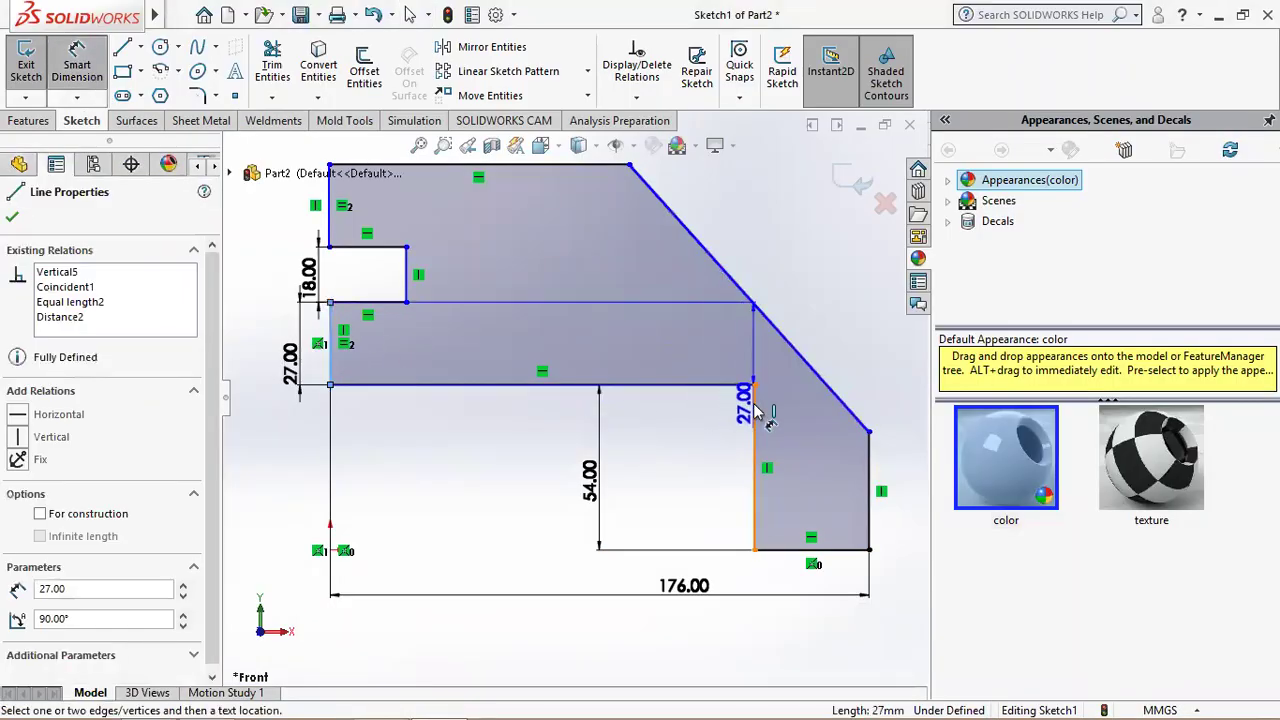
pyautogui.click(754, 420)
pyautogui.click(555, 444)
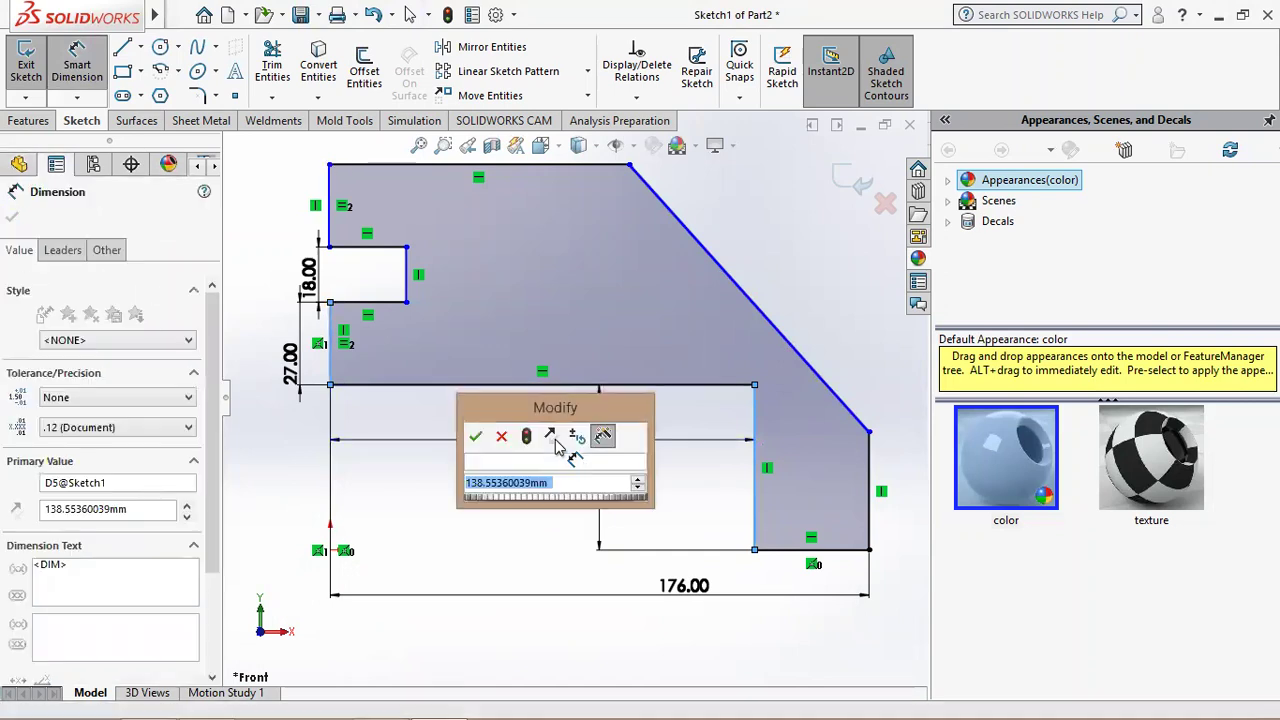
pyautogui.write('140')
pyautogui.press('Return')
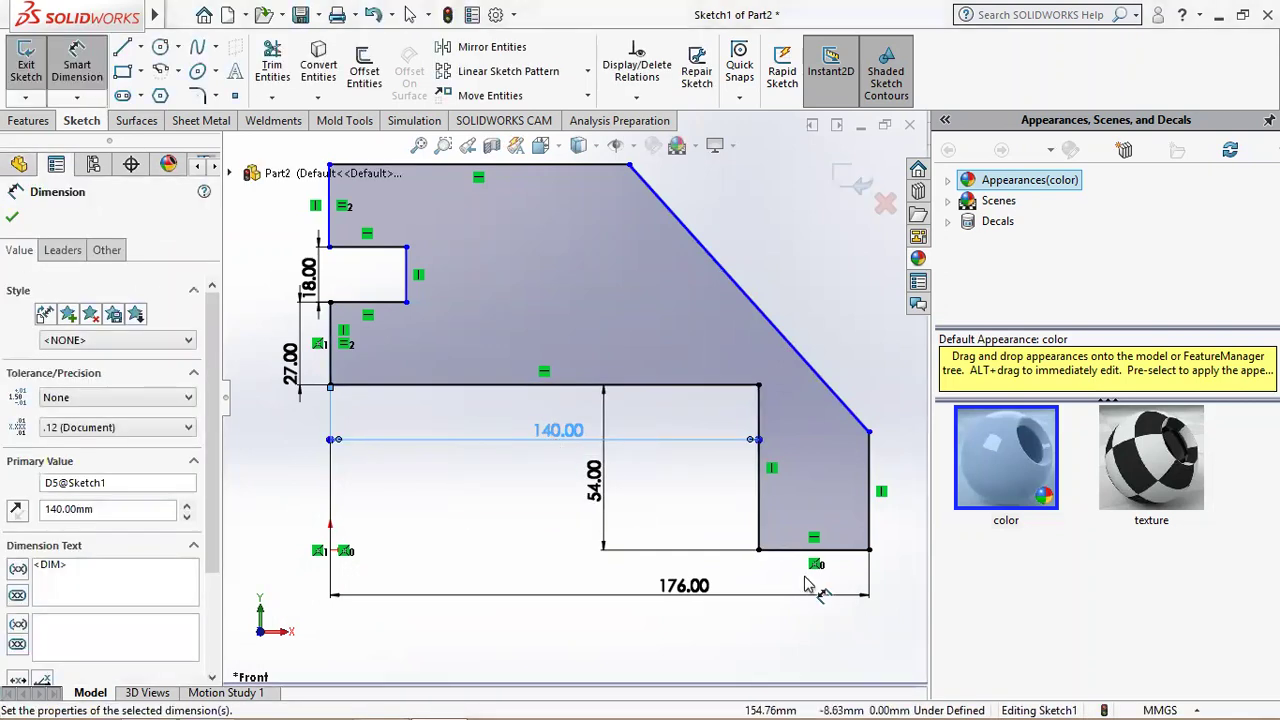
# - Dimension the slot depth beneath the slot at 27 mm
pyautogui.click(333, 335)
pyautogui.click(406, 282)
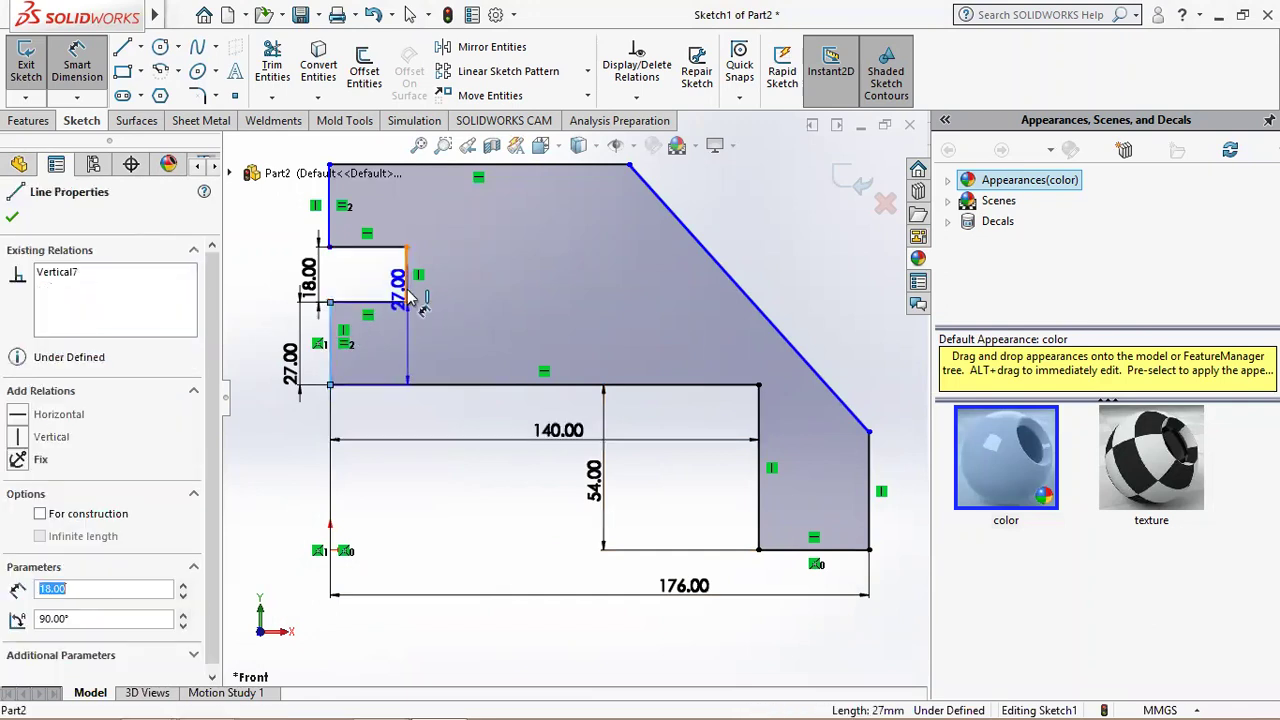
pyautogui.click(398, 362)
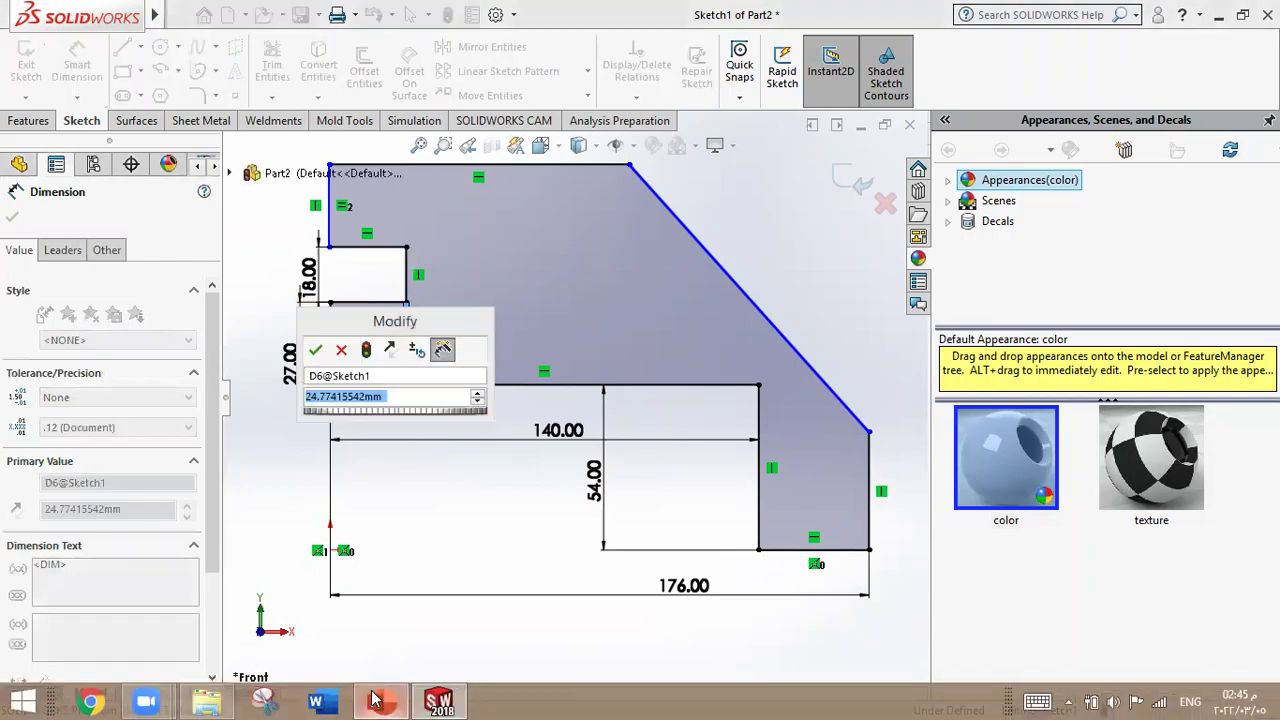
pyautogui.click(376, 700)
pyautogui.click(376, 700)
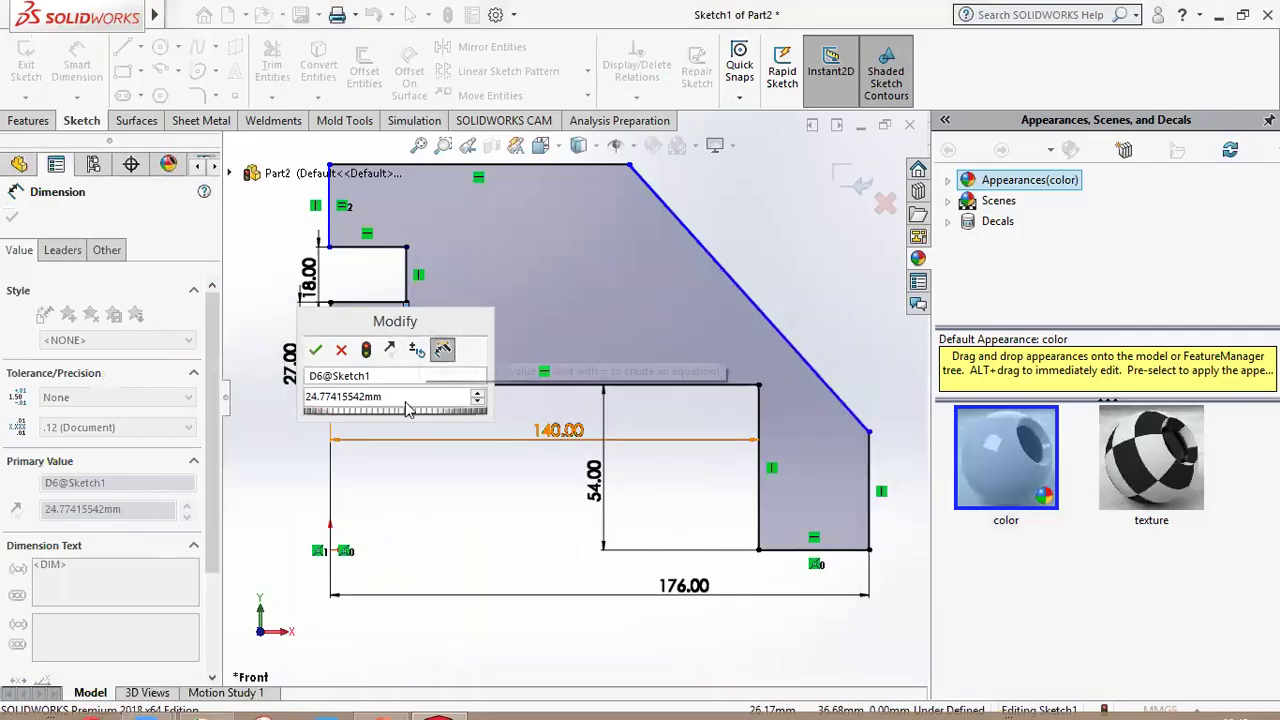
pyautogui.write('27')
pyautogui.press('Return')
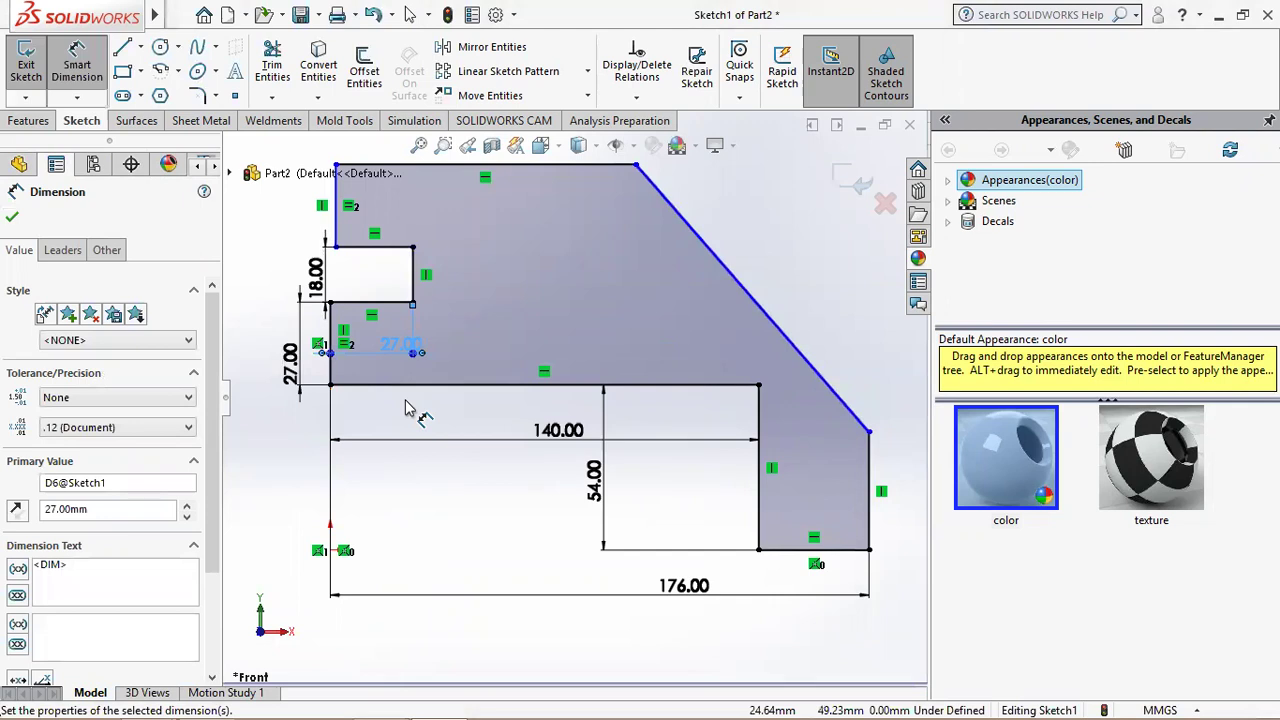
pyautogui.press('Escape')
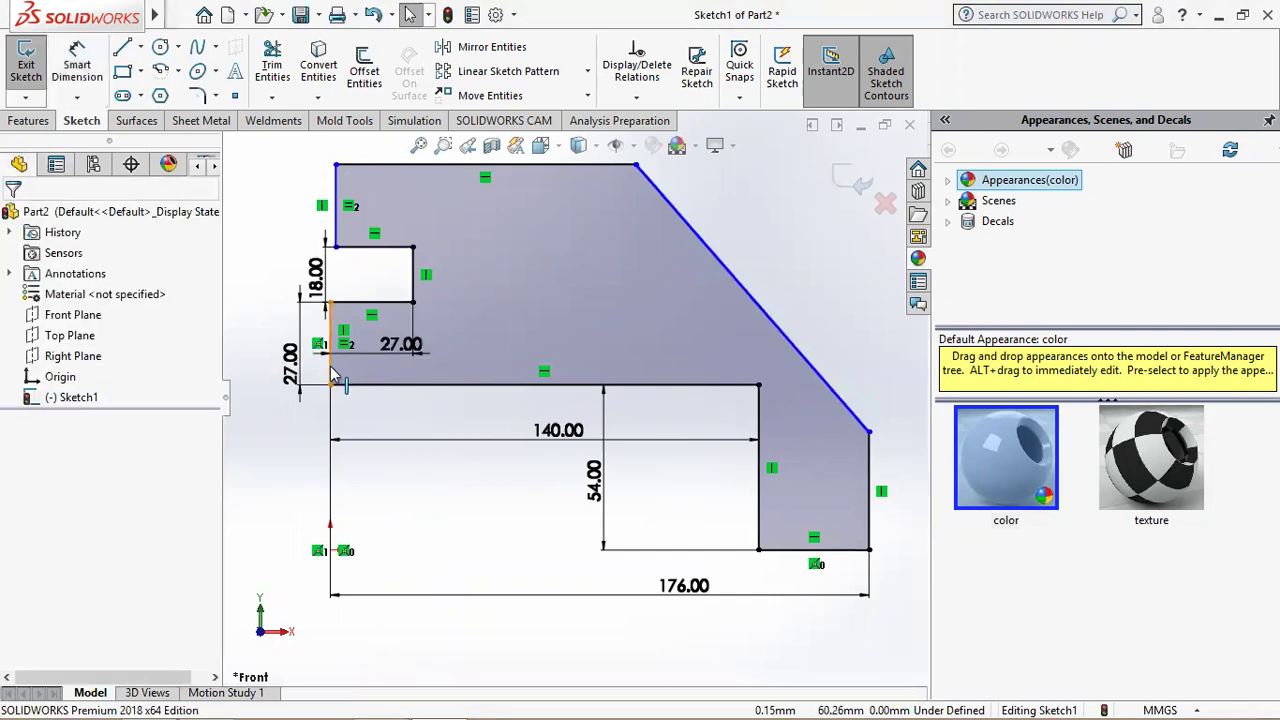
# - Give the two left vertical lines a Vertical relation
pyautogui.click(332, 370)
pyautogui.keyDown('ctrl'); pyautogui.click(336, 240); pyautogui.keyUp('ctrl')
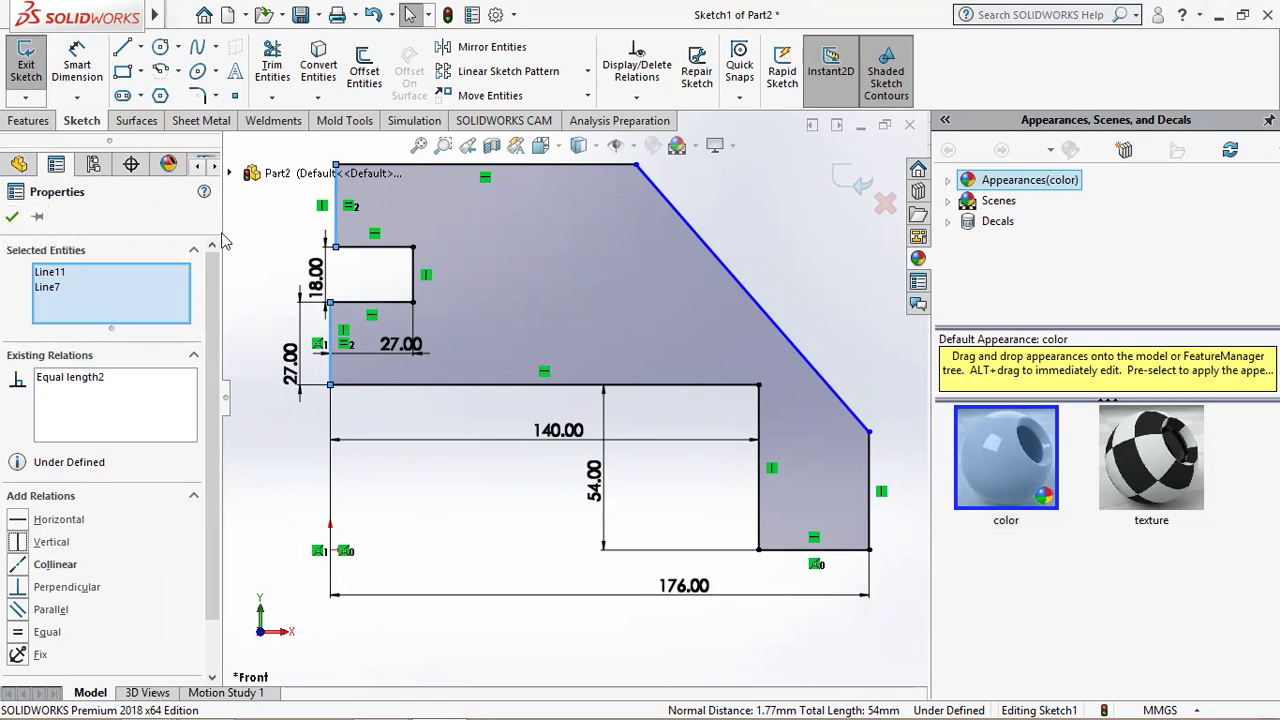
pyautogui.click(256, 250)
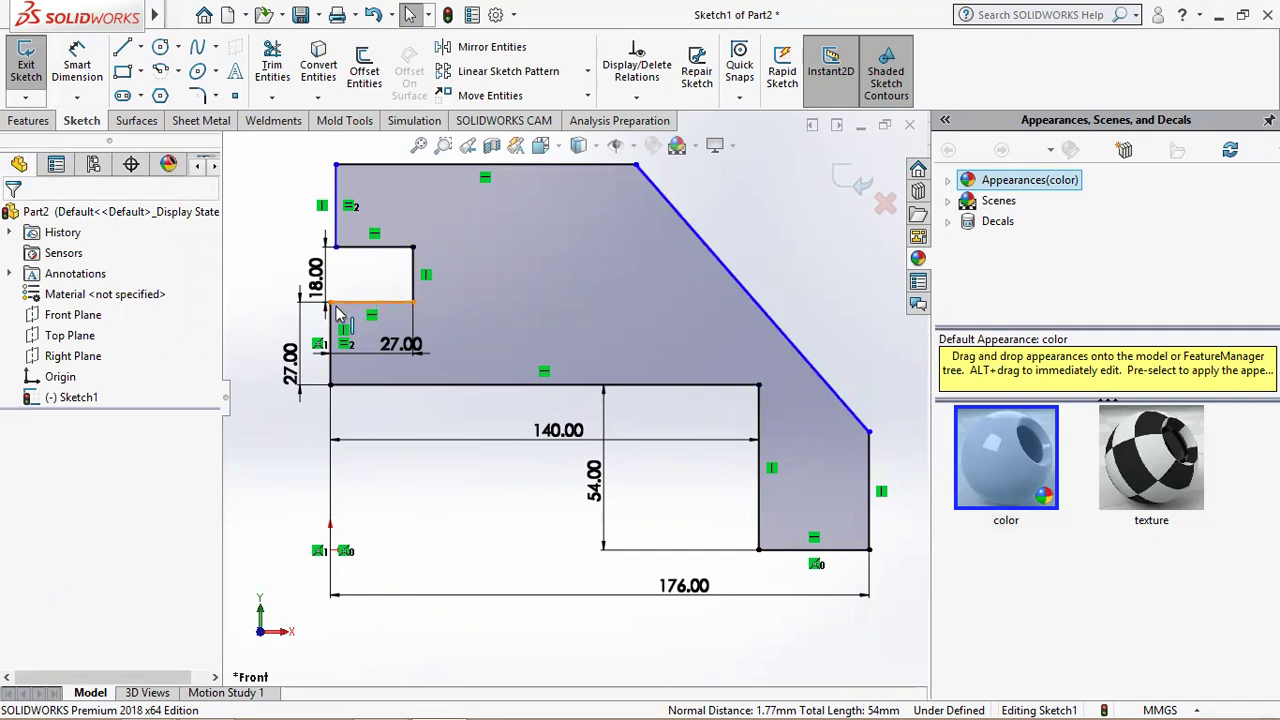
pyautogui.click(331, 335)
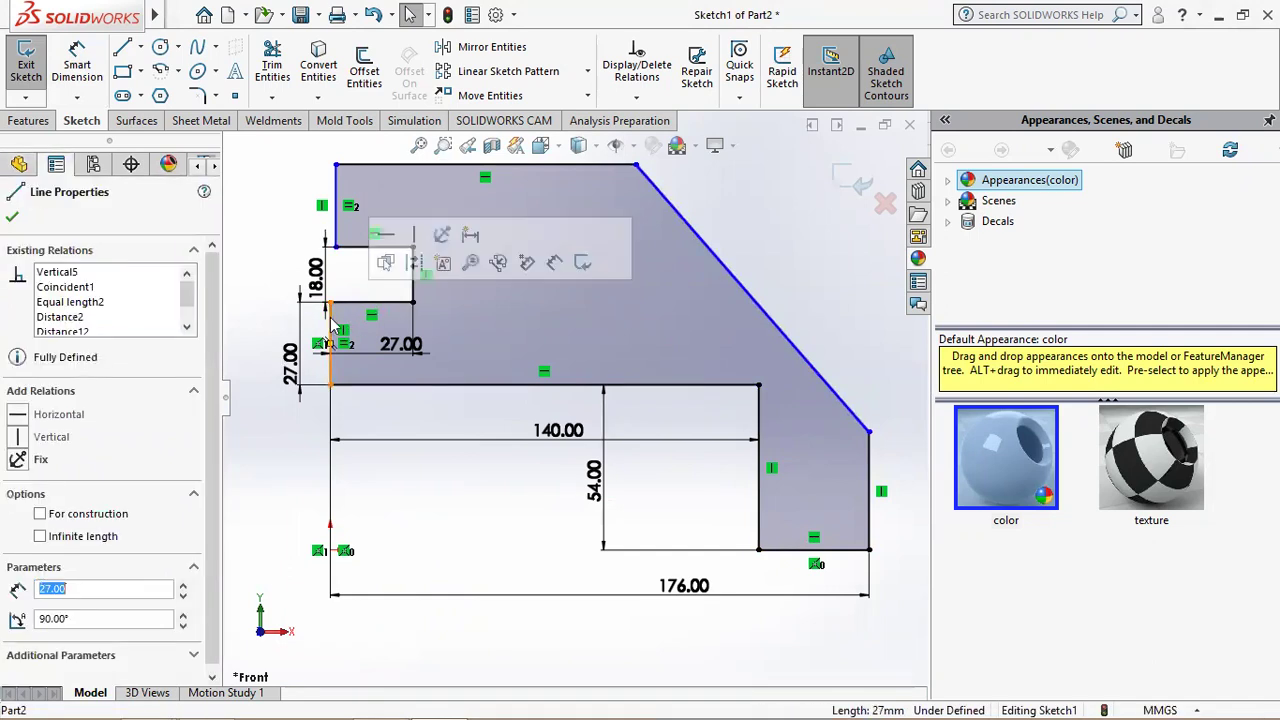
pyautogui.keyDown('ctrl'); pyautogui.click(337, 228); pyautogui.keyUp('ctrl')
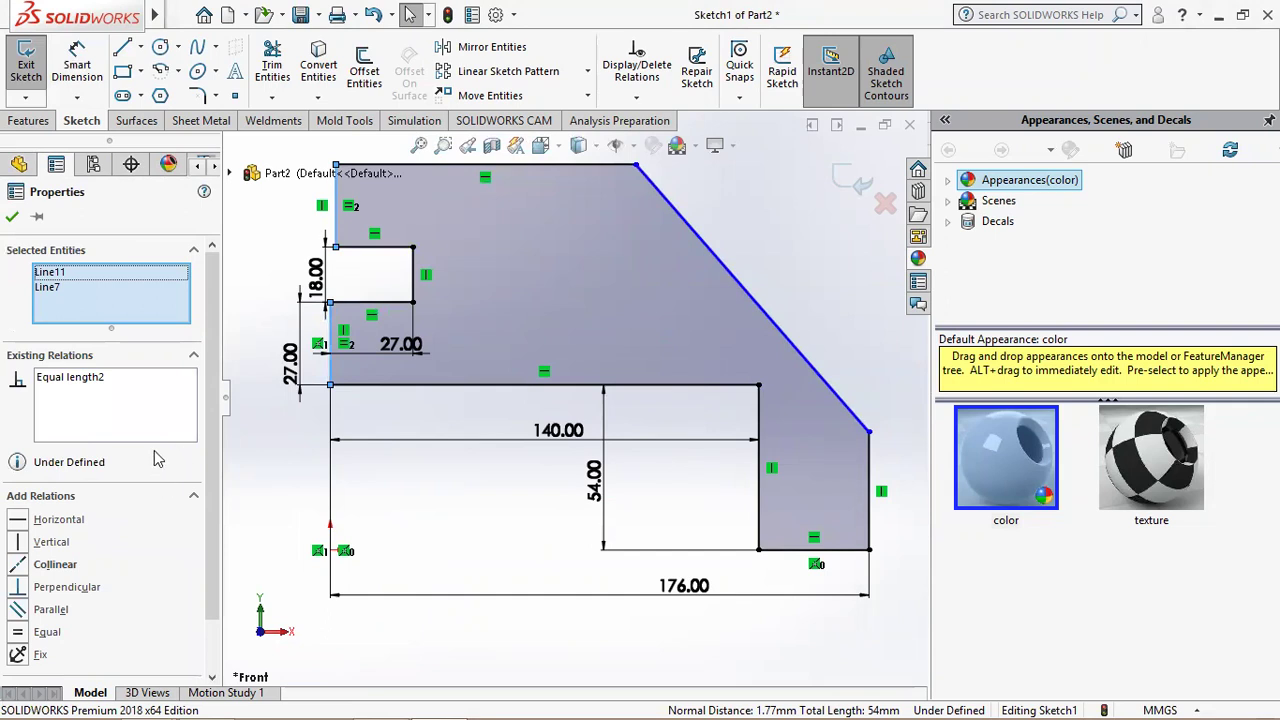
pyautogui.click(20, 542)
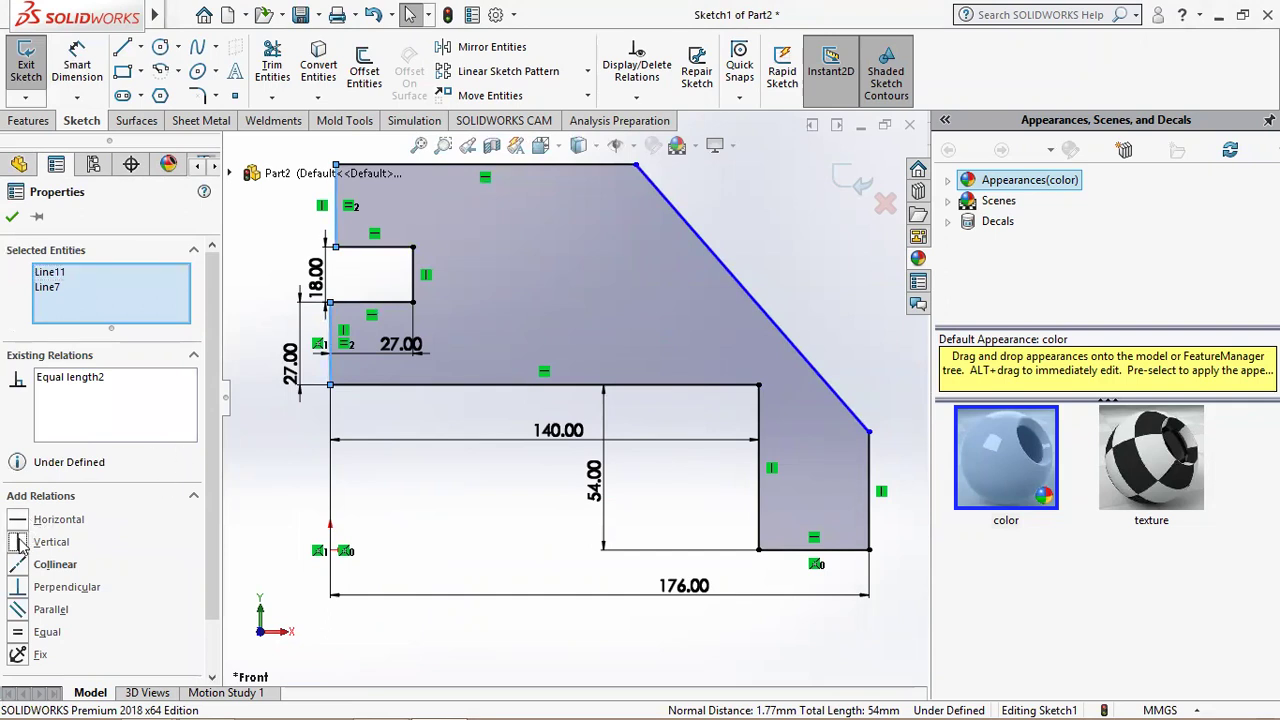
pyautogui.click(11, 219)
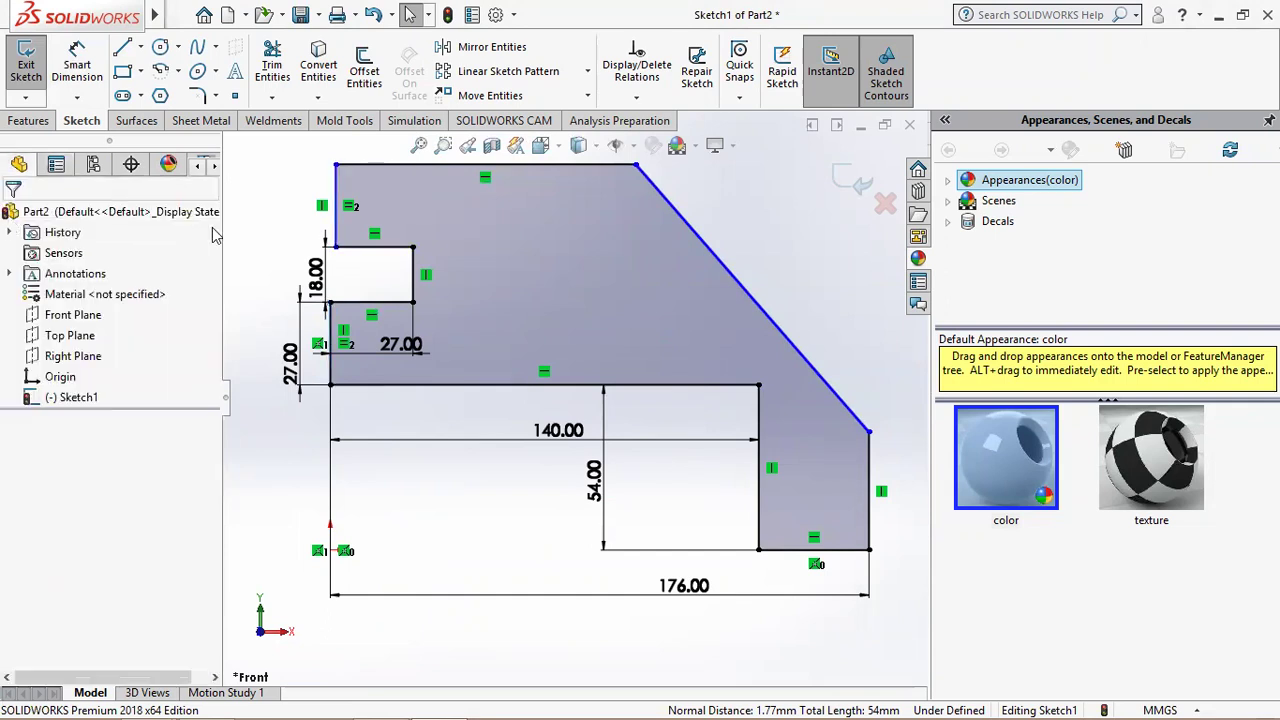
# - Add a Vertical relation between the slot's upper and lower corner points, keeping the 18 mm slot height
pyautogui.click(335, 248)
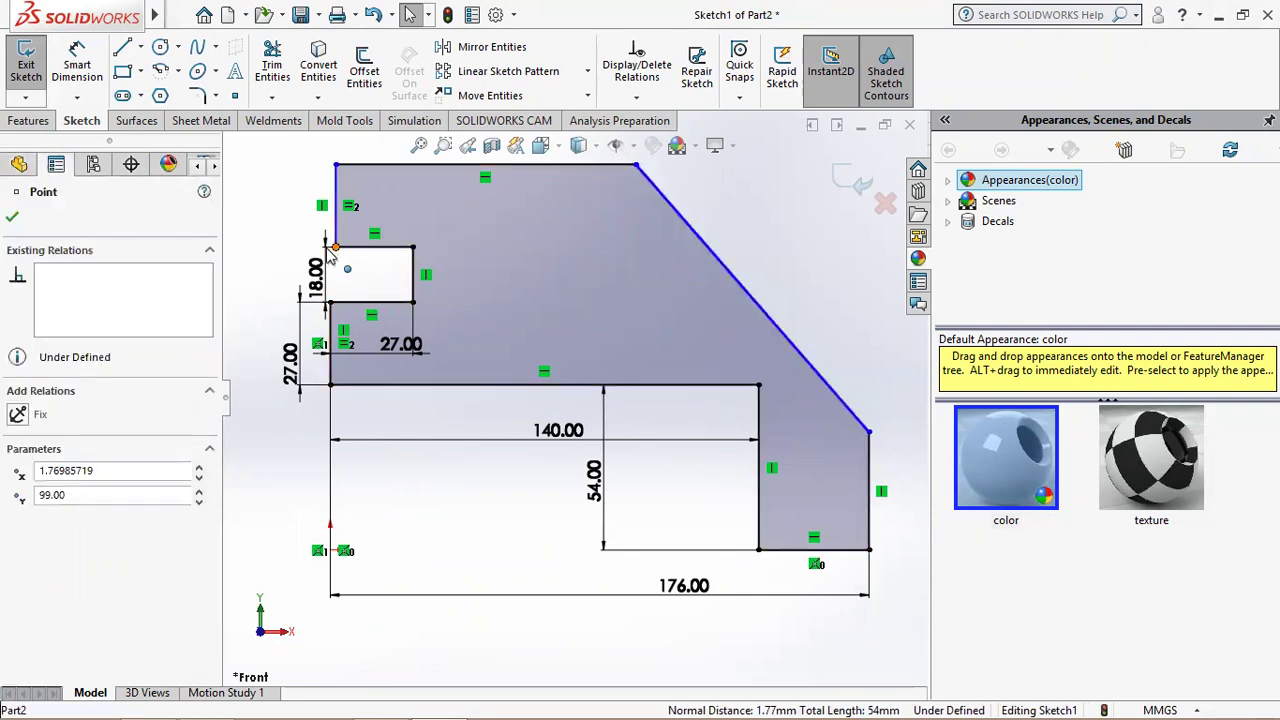
pyautogui.click(340, 258)
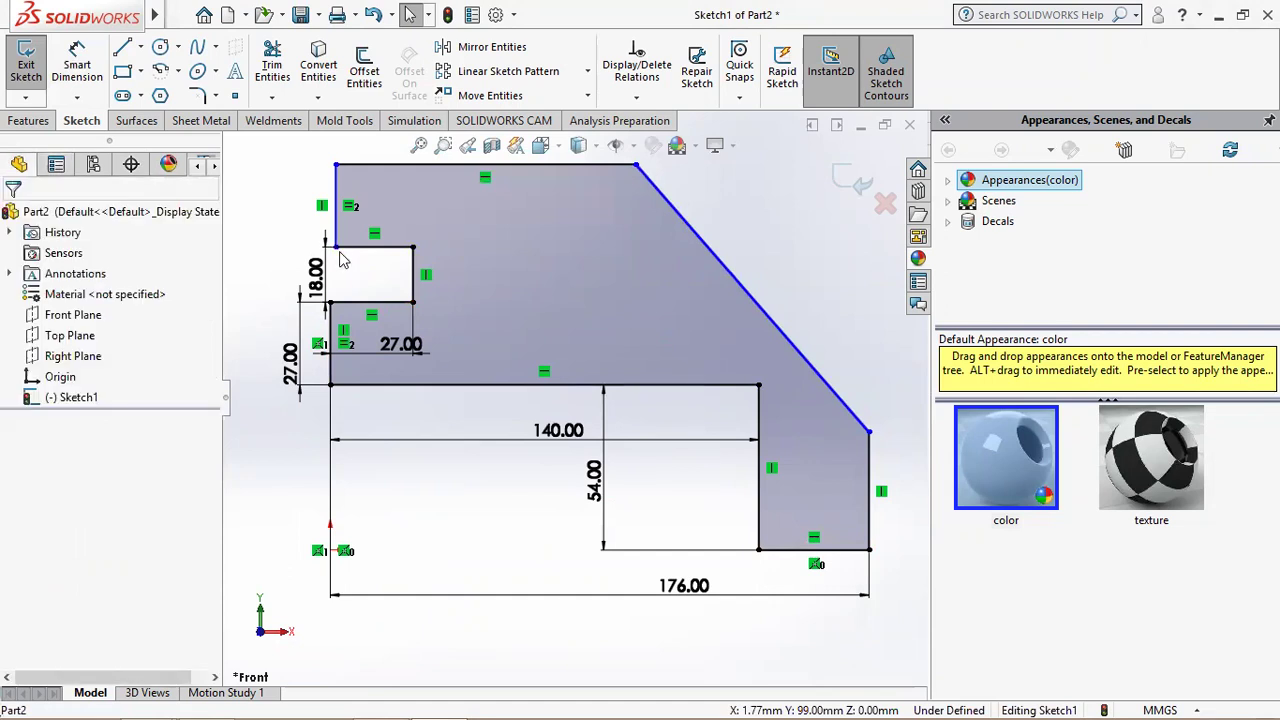
pyautogui.click(336, 251)
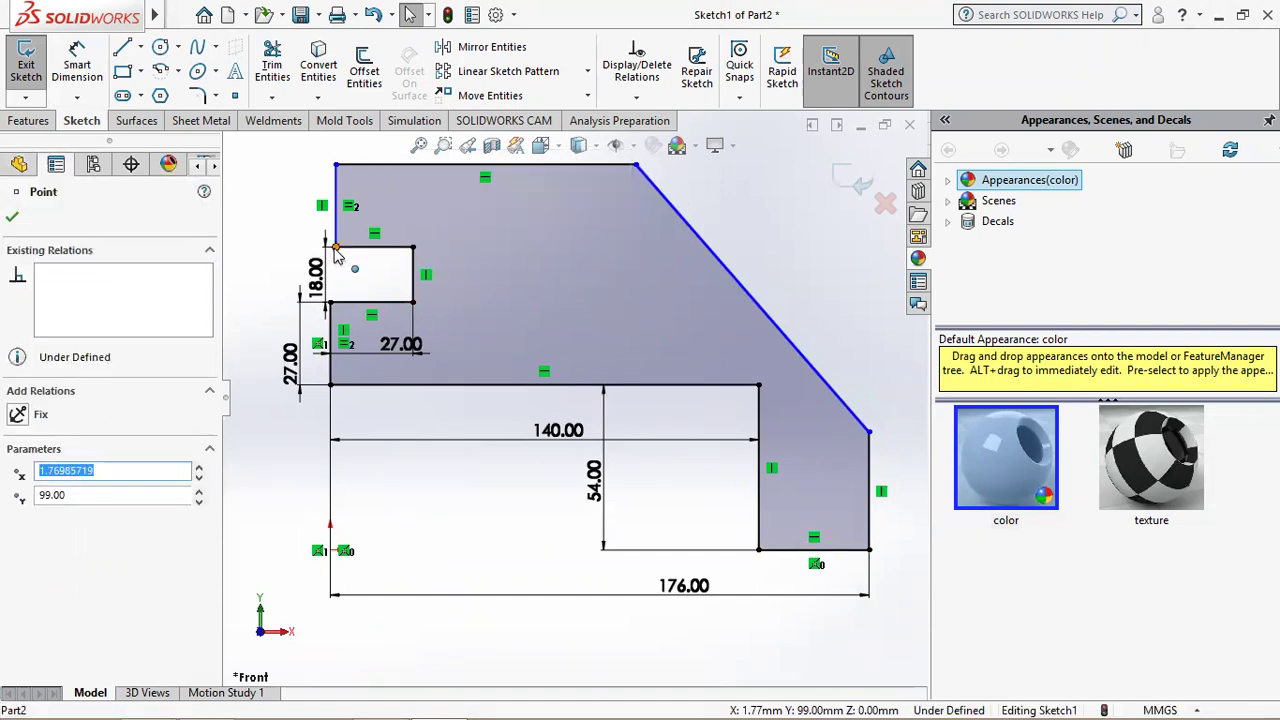
pyautogui.click(338, 256)
pyautogui.click(336, 251)
pyautogui.doubleClick(331, 306)
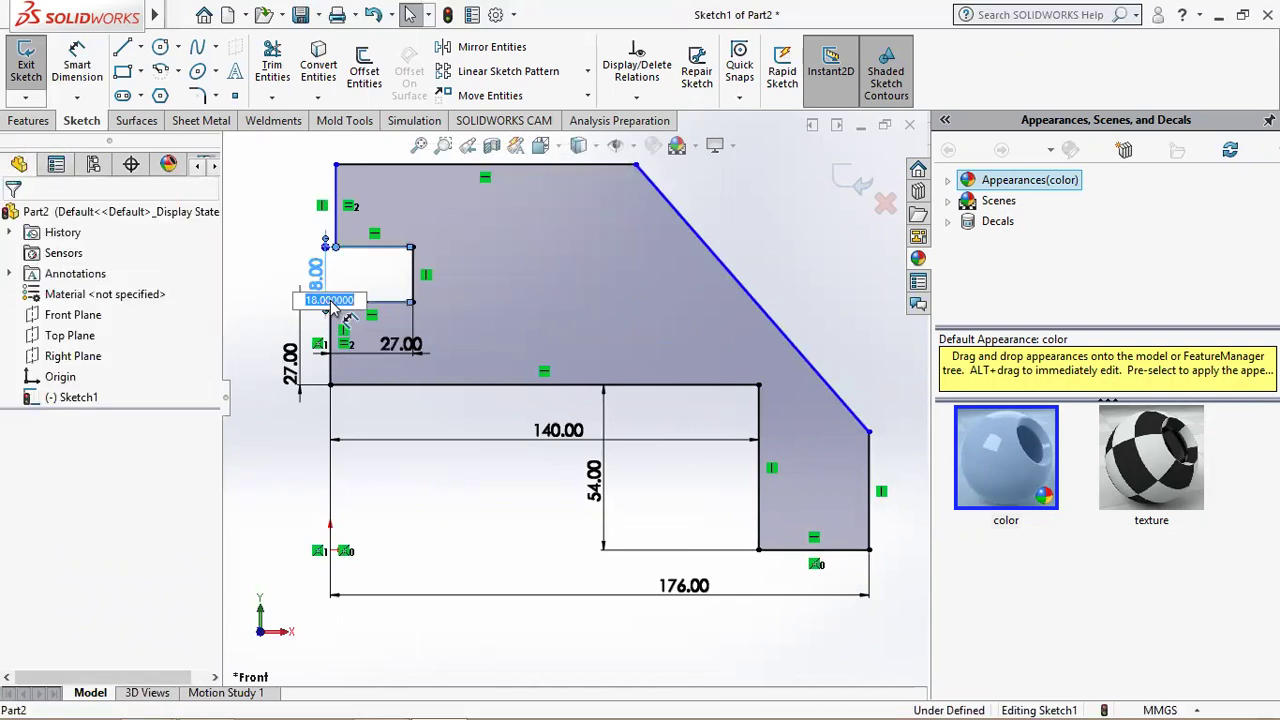
pyautogui.press('Return')
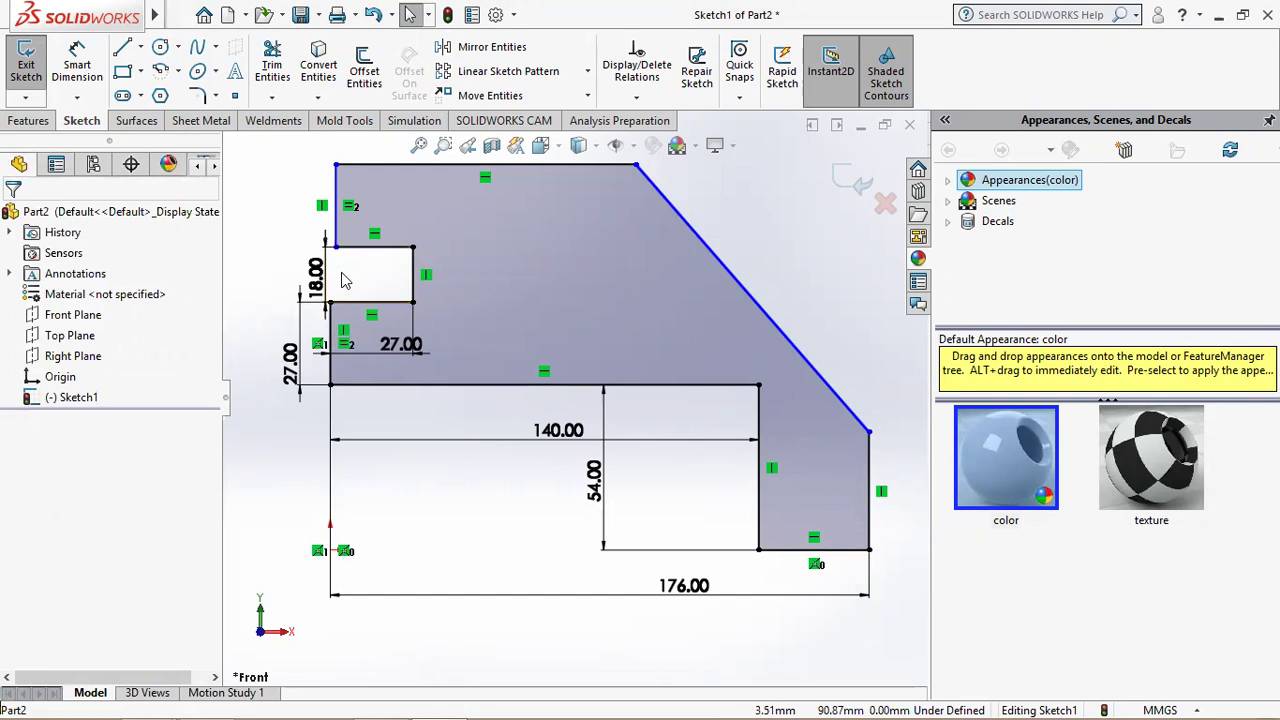
pyautogui.click(336, 250)
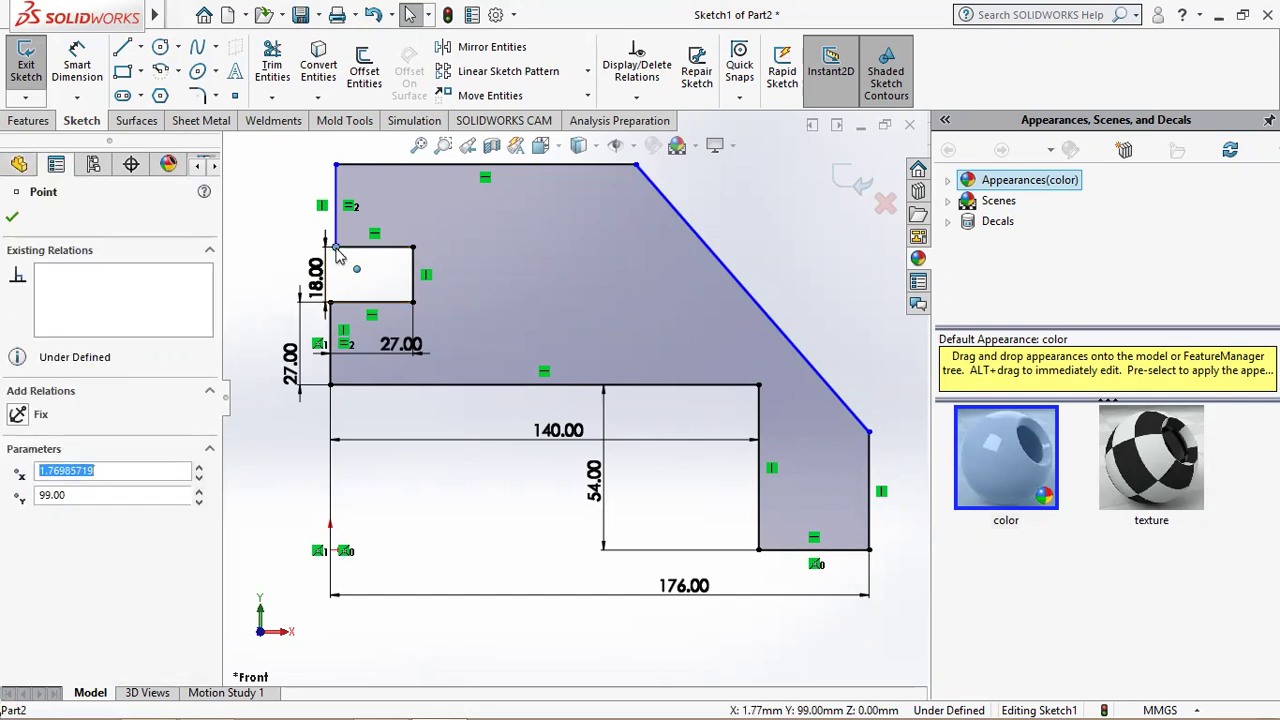
pyautogui.keyDown('ctrl'); pyautogui.click(331, 303); pyautogui.keyUp('ctrl')
pyautogui.click(27, 547)
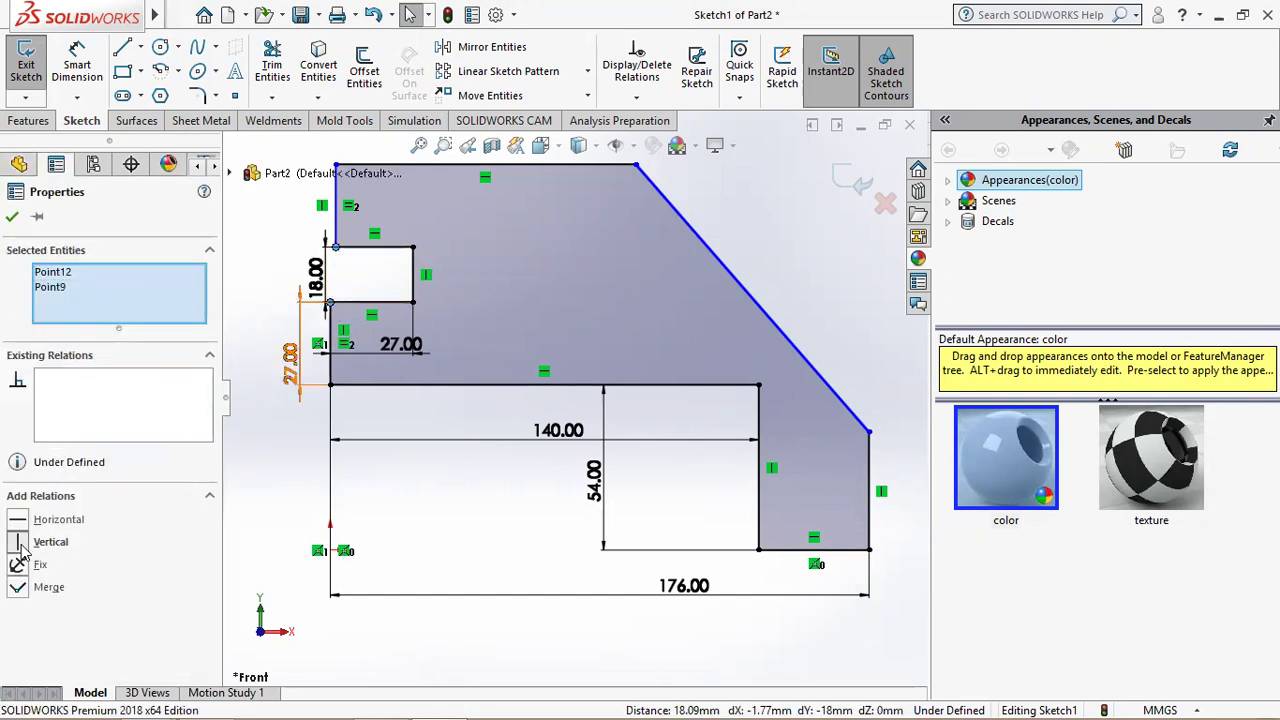
pyautogui.click(12, 217)
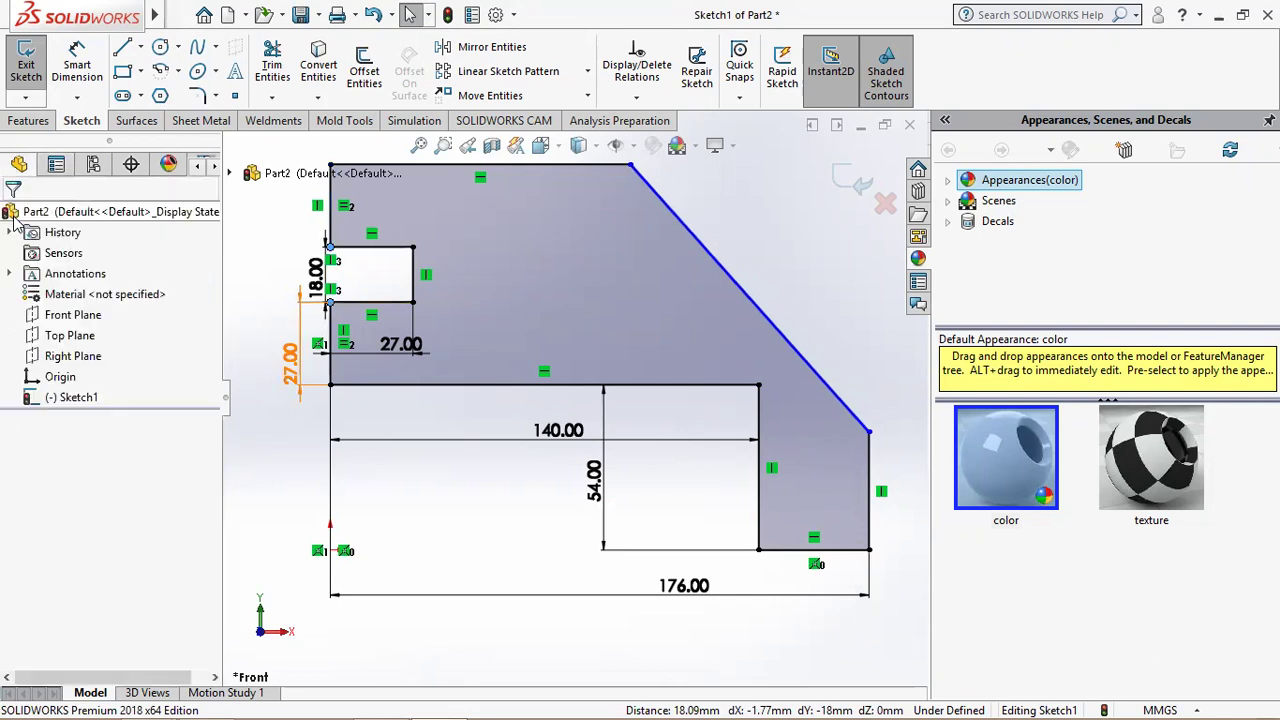
# - Draw a horizontal line rightward from the top of the slanted edge
pyautogui.click(122, 50)
pyautogui.click(630, 164)
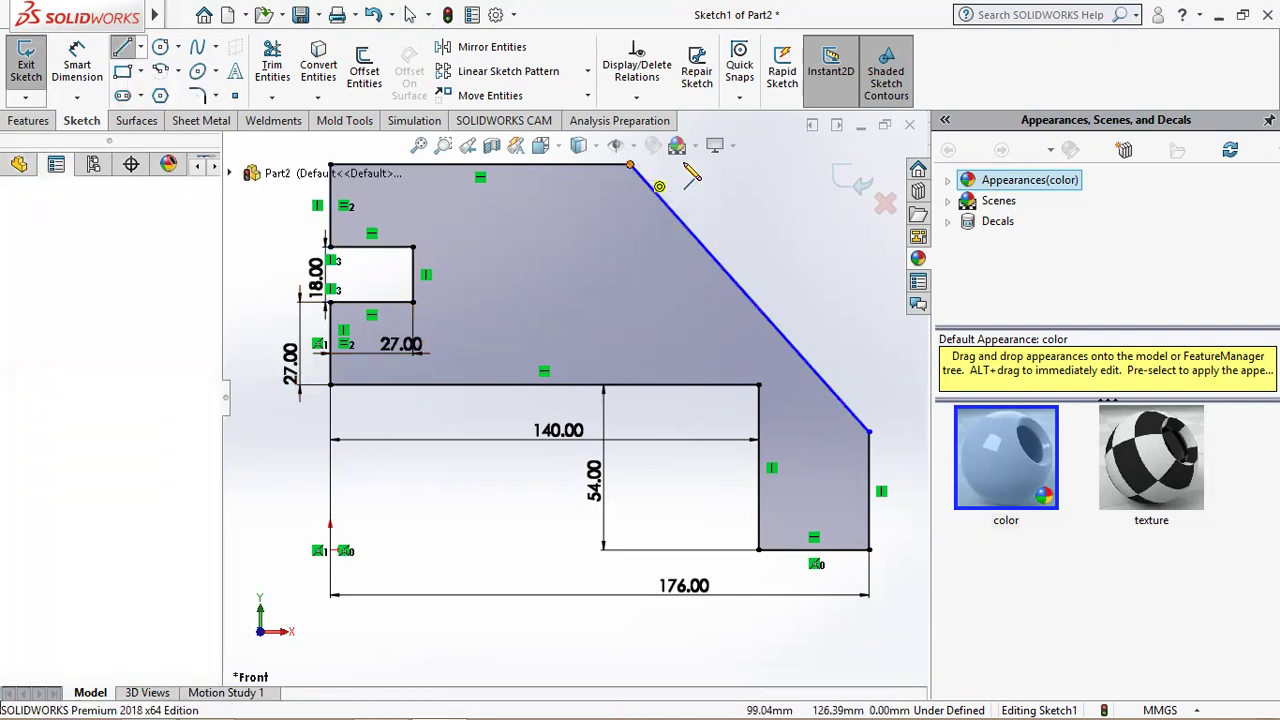
pyautogui.click(752, 166)
pyautogui.press('Escape')
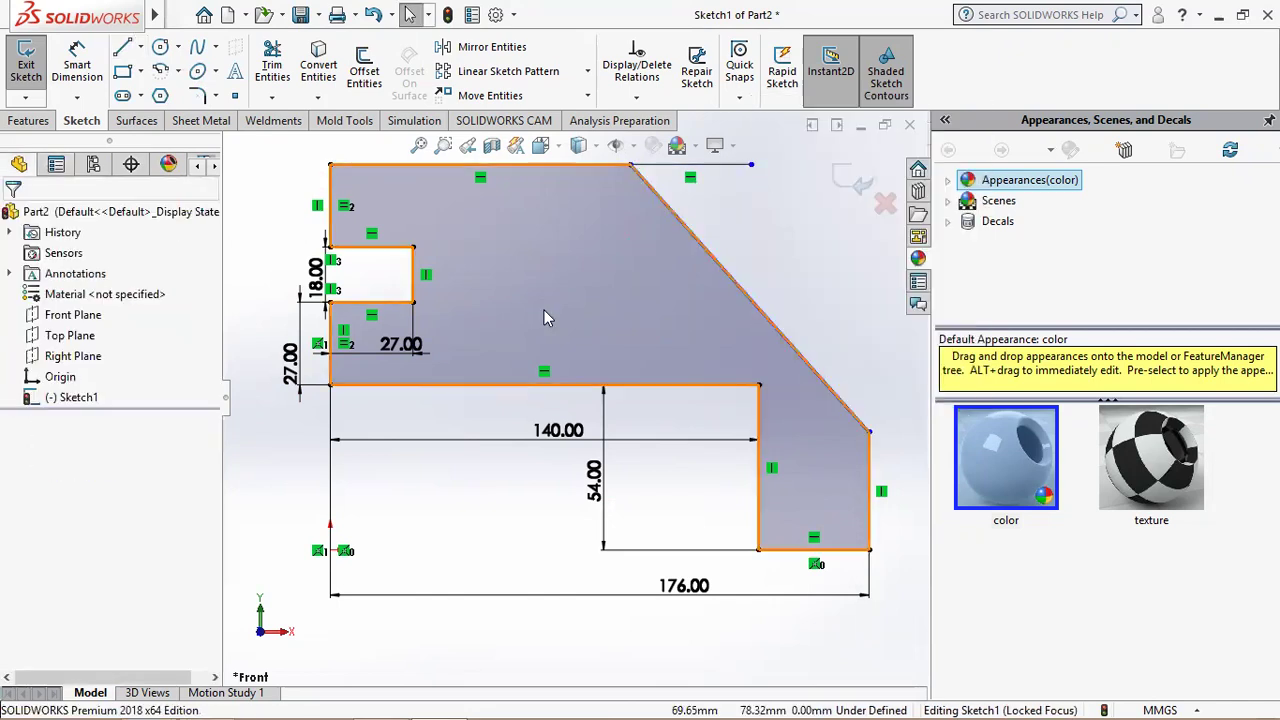
# - Dimension the slant against the new line at 45°, then bring up the PowerPoint reference drawing
pyautogui.click(690, 231)
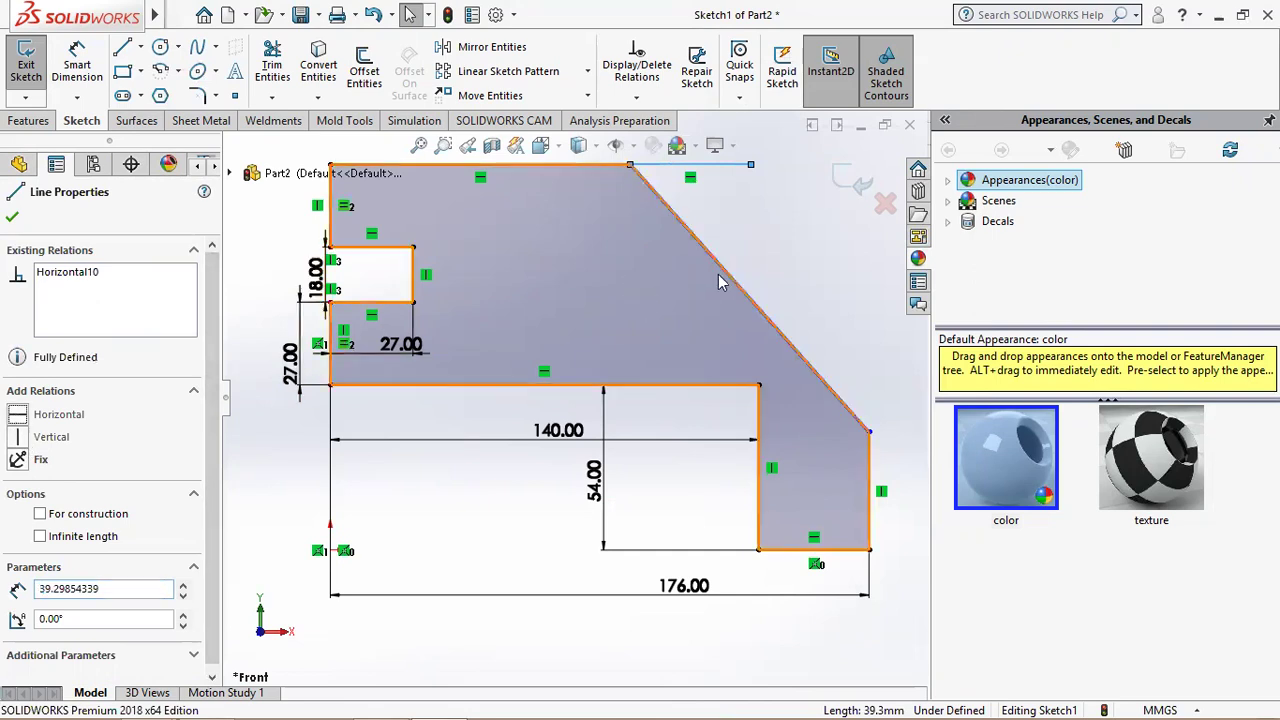
pyautogui.click(80, 70)
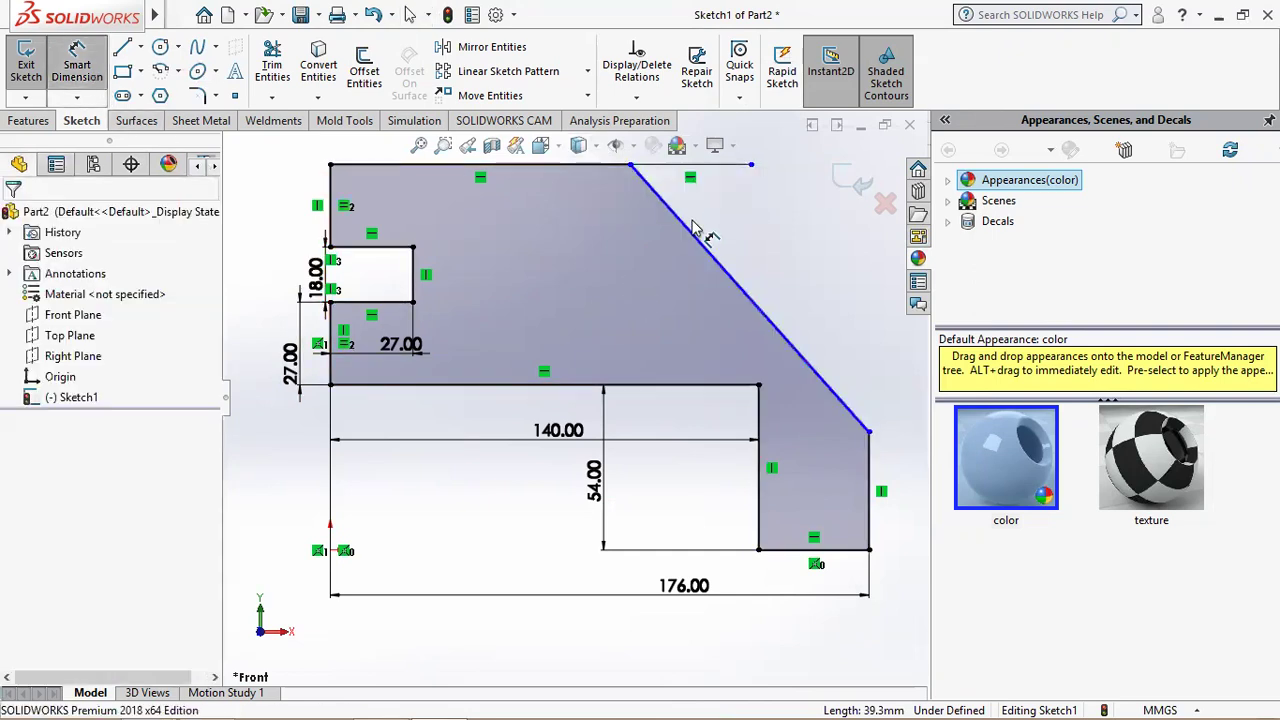
pyautogui.click(690, 231)
pyautogui.click(600, 165)
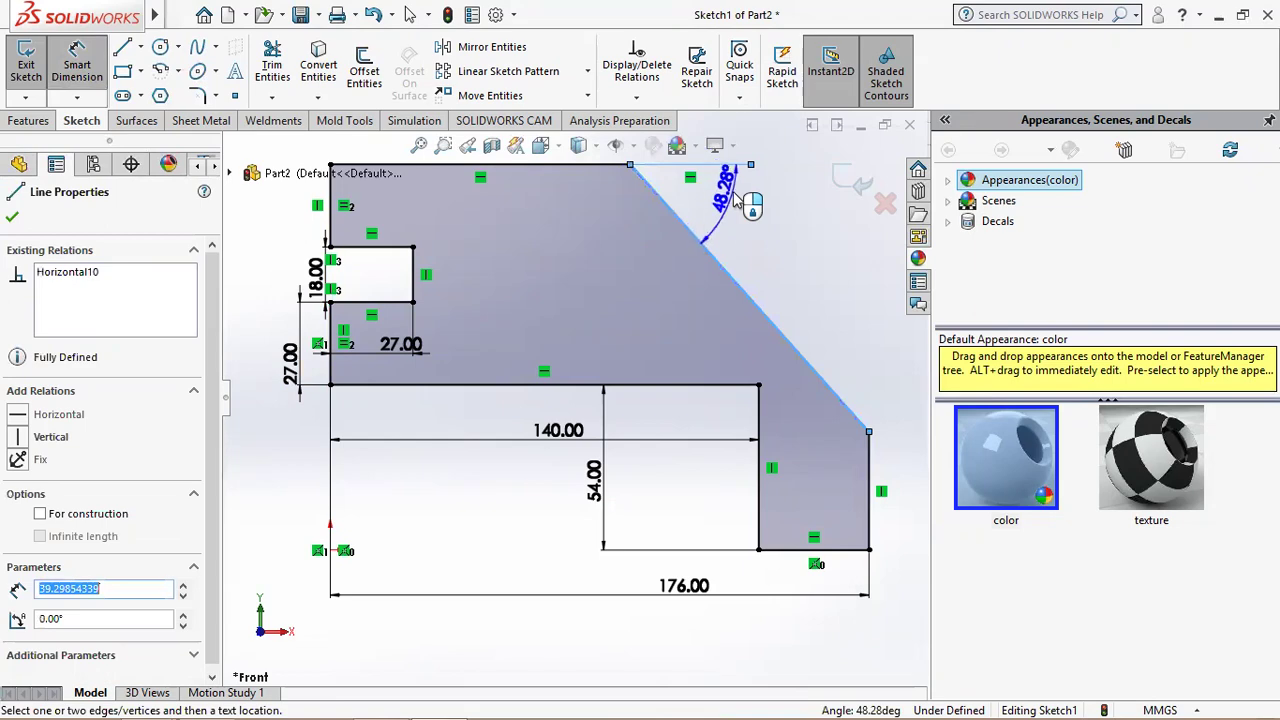
pyautogui.click(737, 196)
pyautogui.click(378, 700)
pyautogui.click(378, 700)
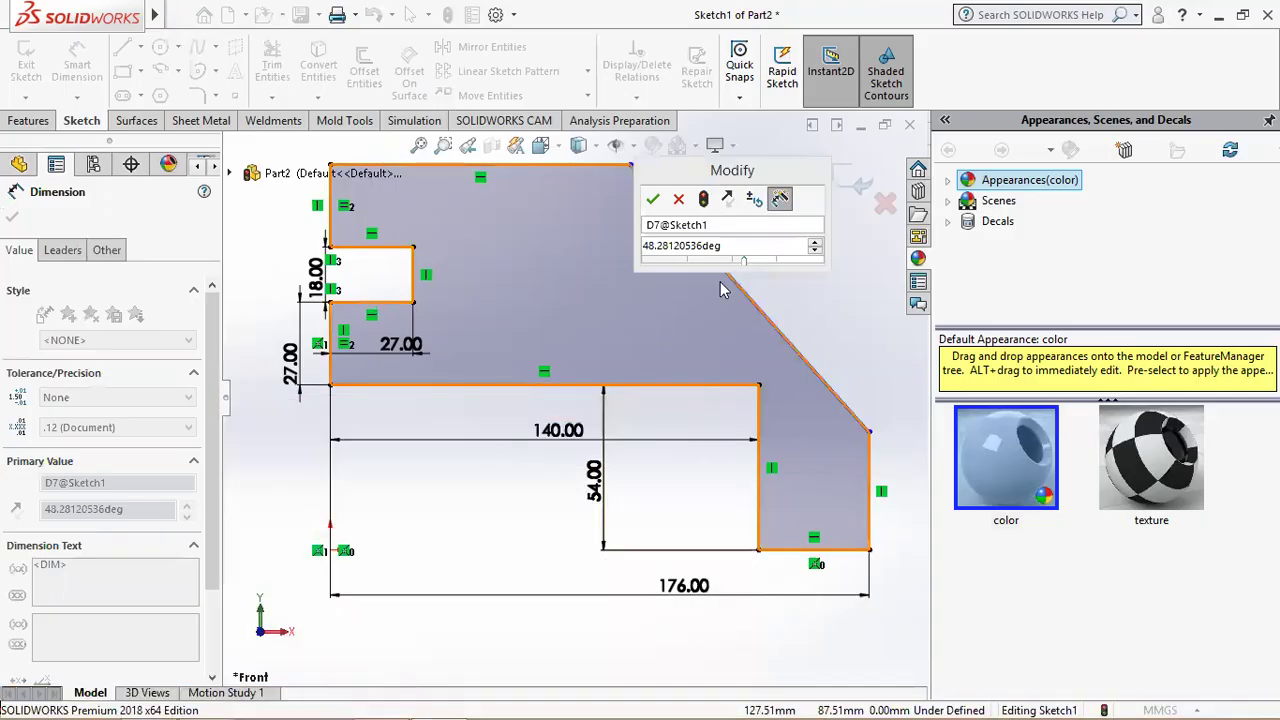
pyautogui.write('45')
pyautogui.press('Return')
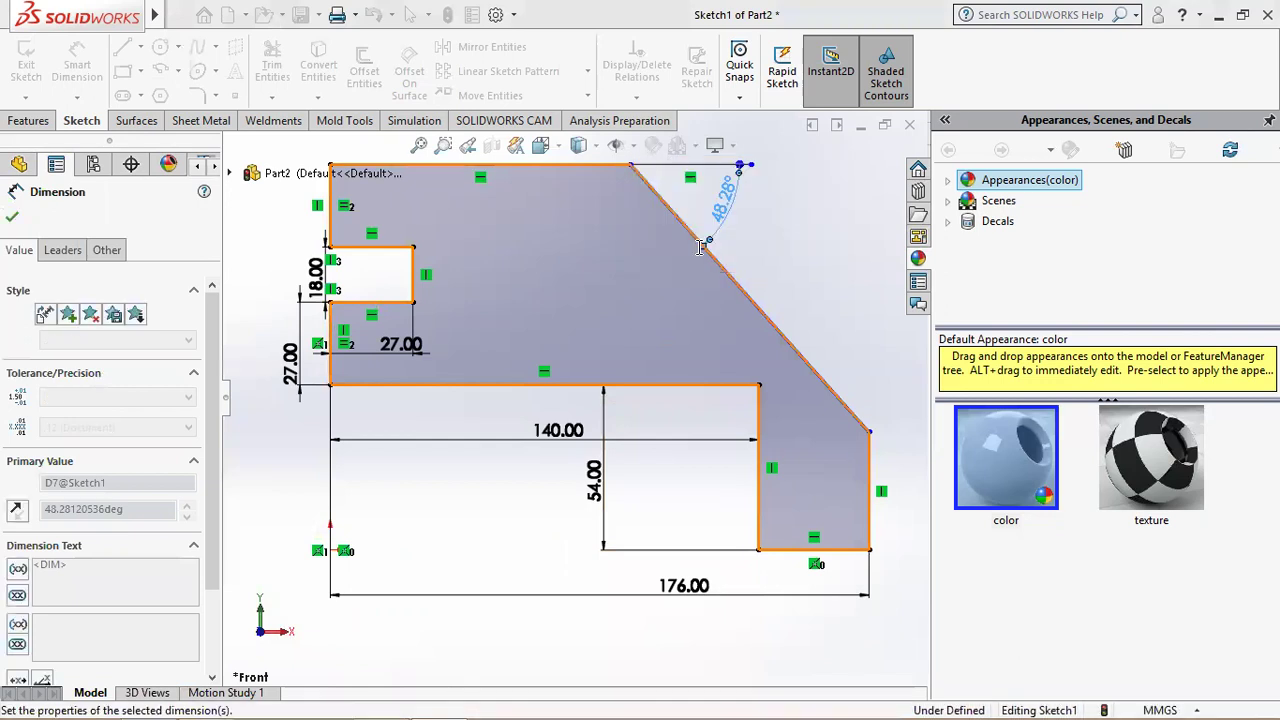
pyautogui.moveTo(378, 712)
pyautogui.click(378, 700)
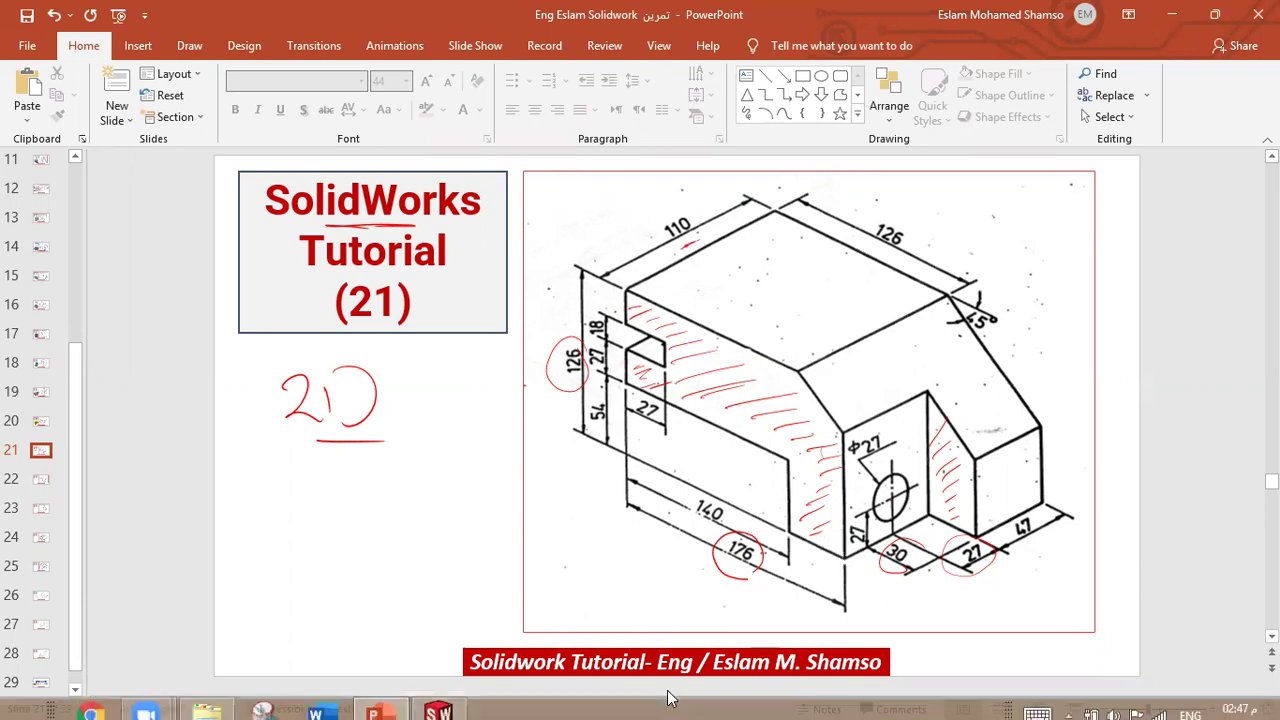
# - Bring the SOLIDWORKS sketch with its 45° slant back to the front
pyautogui.click(389, 699)
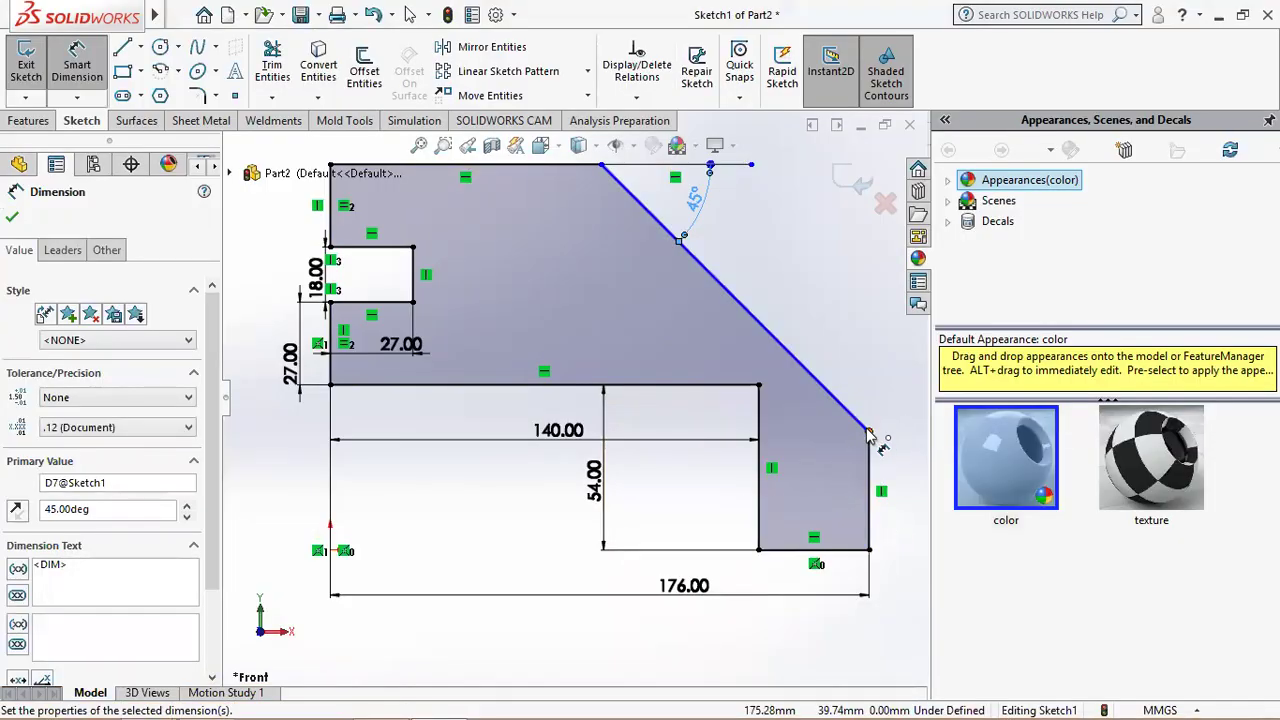
# - Drag the chamfer's lower endpoint up the right edge to X 176, Y 99 mm, then fit the sketch in view
pyautogui.press('Escape')
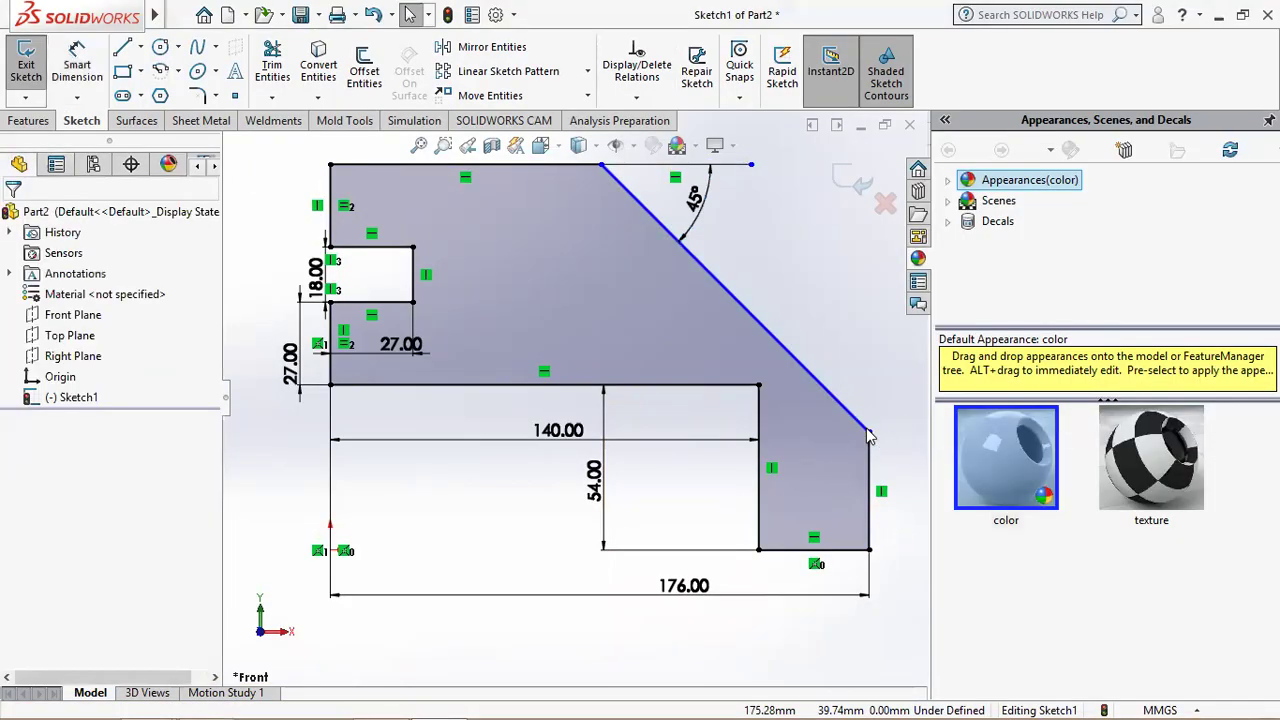
pyautogui.moveTo(869, 433)
pyautogui.mouseDown()
pyautogui.moveTo(856, 258)
pyautogui.moveTo(869, 247)
pyautogui.mouseUp()
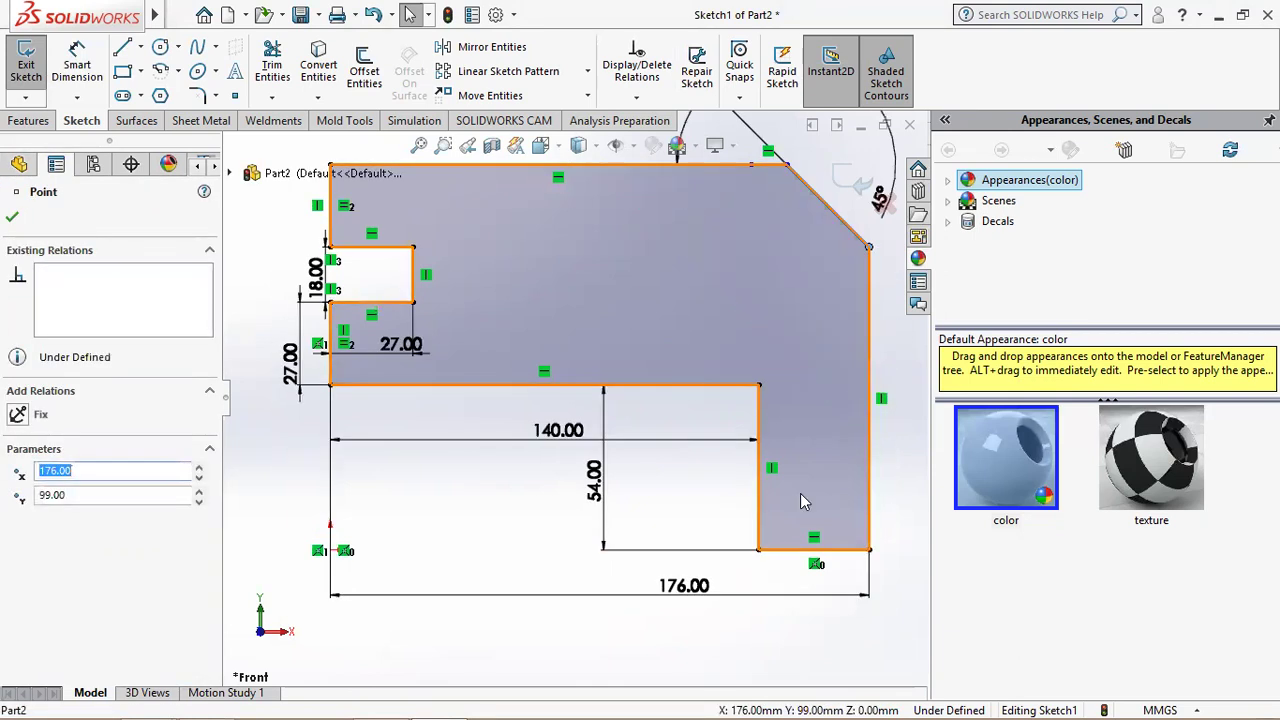
pyautogui.click(419, 146)
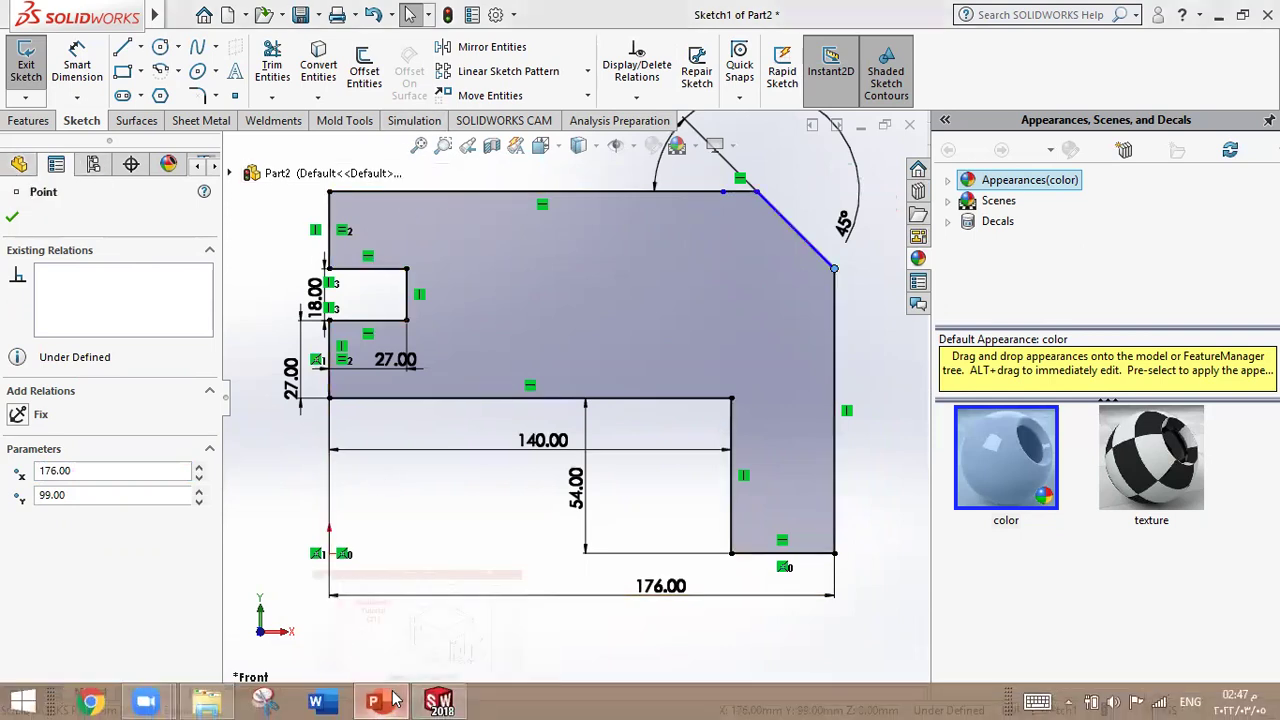
pyautogui.click(395, 700)
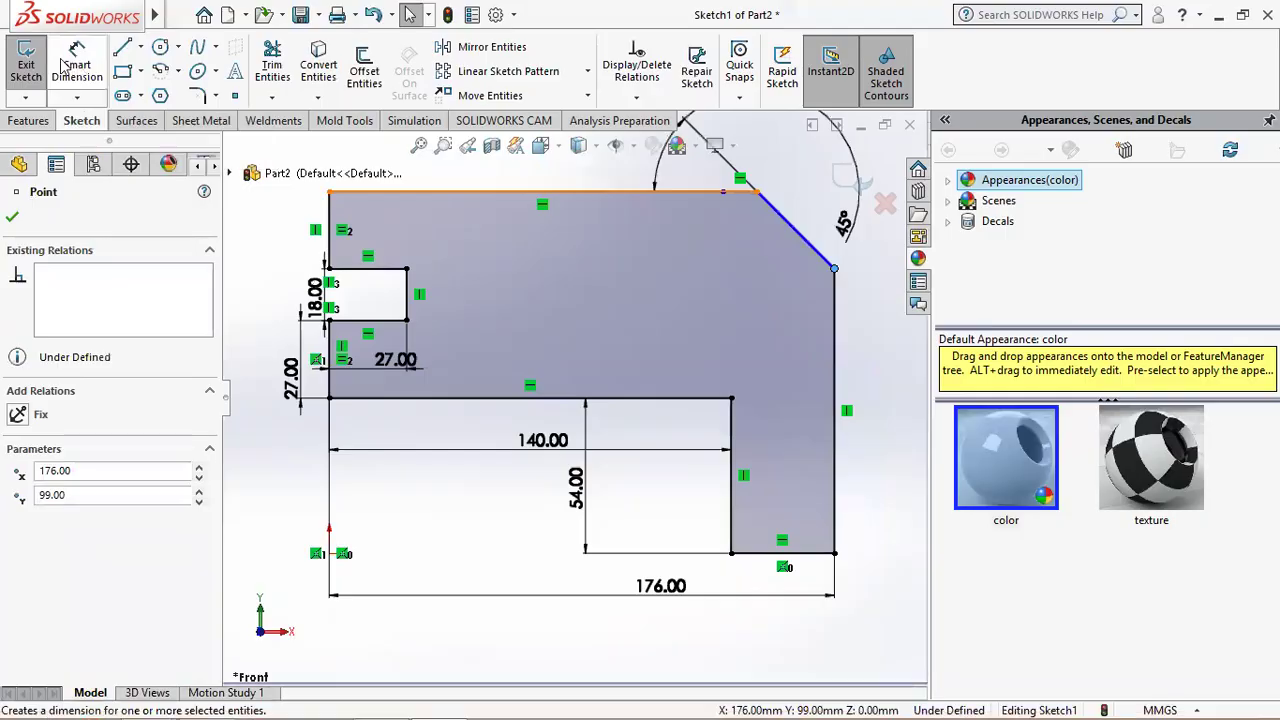
pyautogui.click(77, 65)
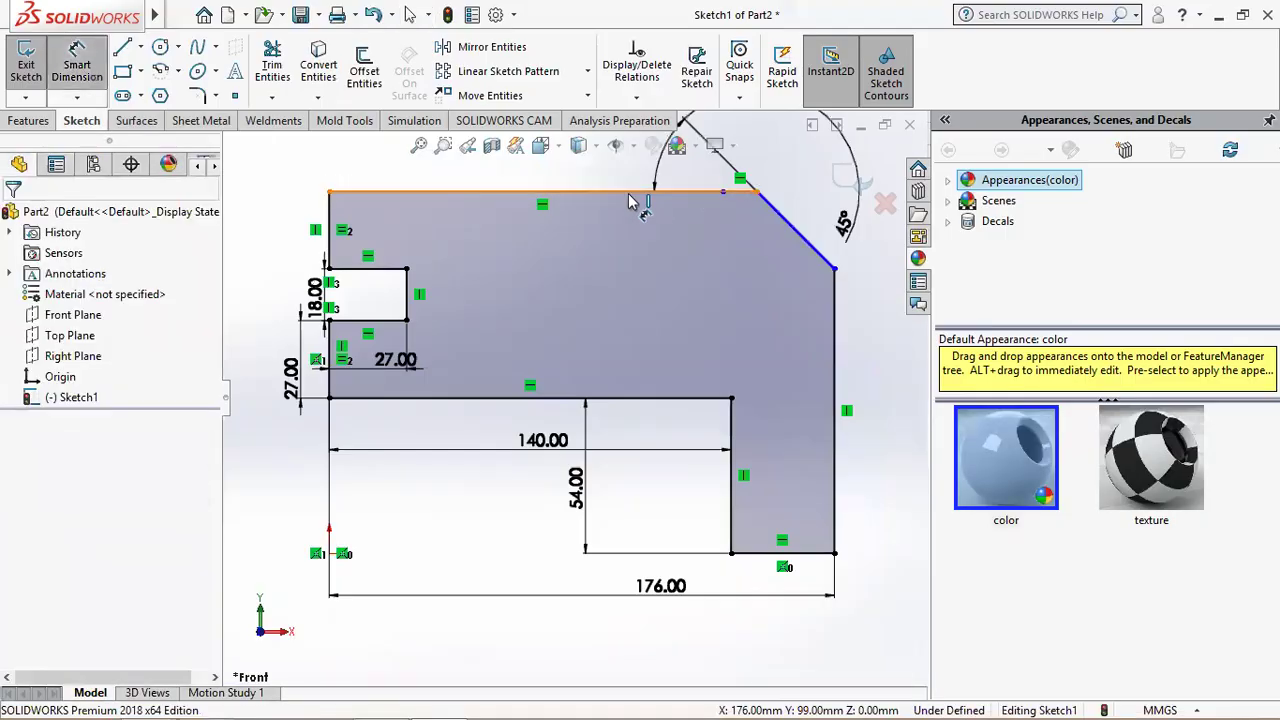
# - Dimension the sketch's top edge to 126 mm and place the dimension above the profile
pyautogui.click(640, 192)
pyautogui.click(632, 232)
pyautogui.write('12')
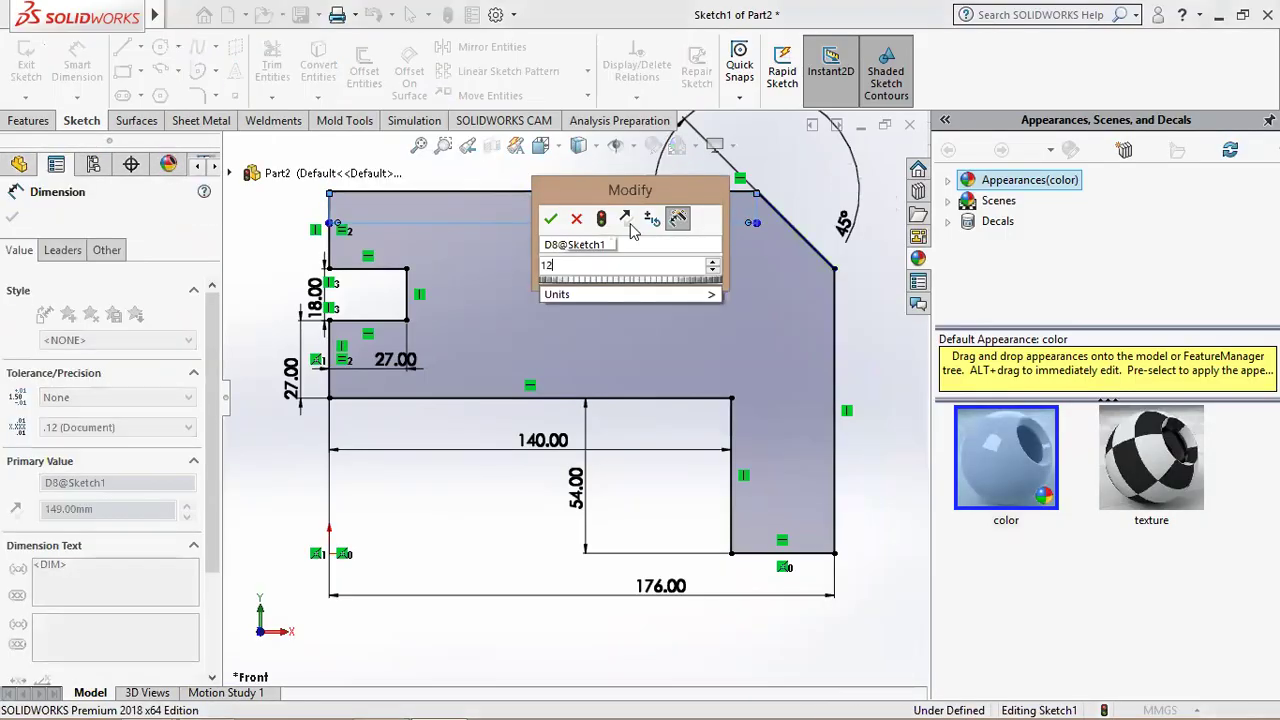
pyautogui.write('6')
pyautogui.press('Return')
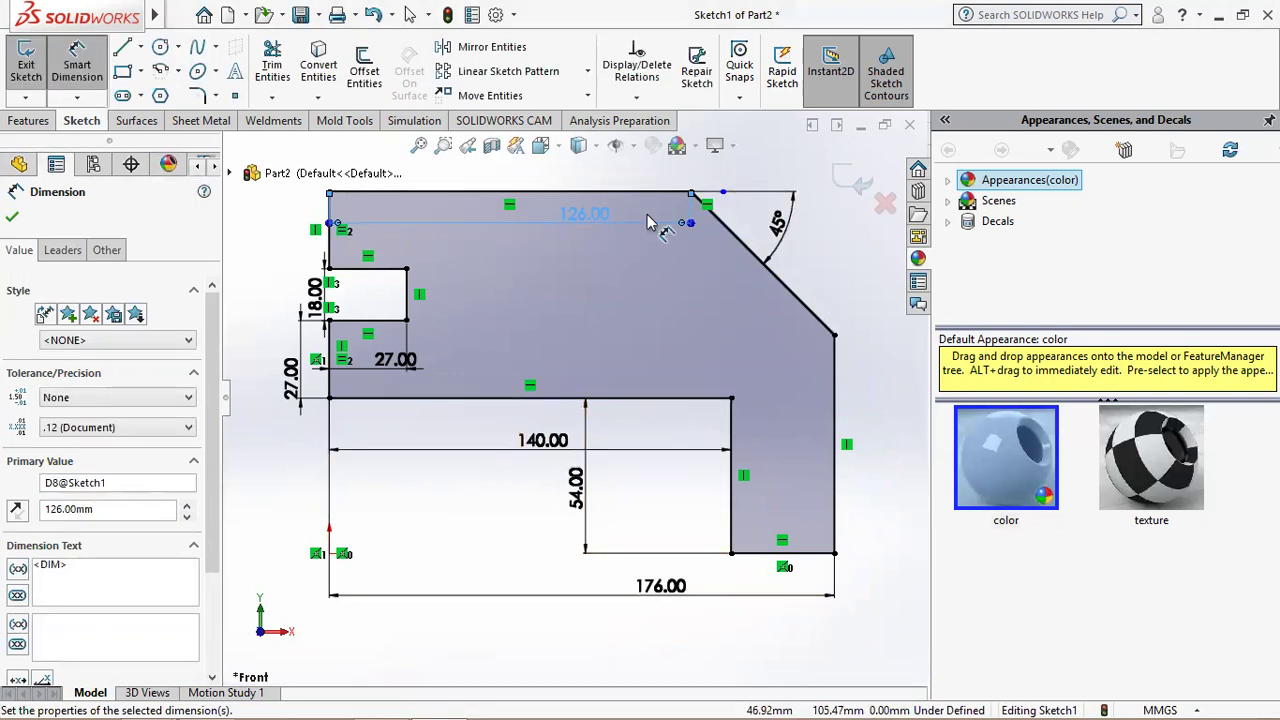
pyautogui.moveTo(590, 222); pyautogui.dragTo(580, 168)
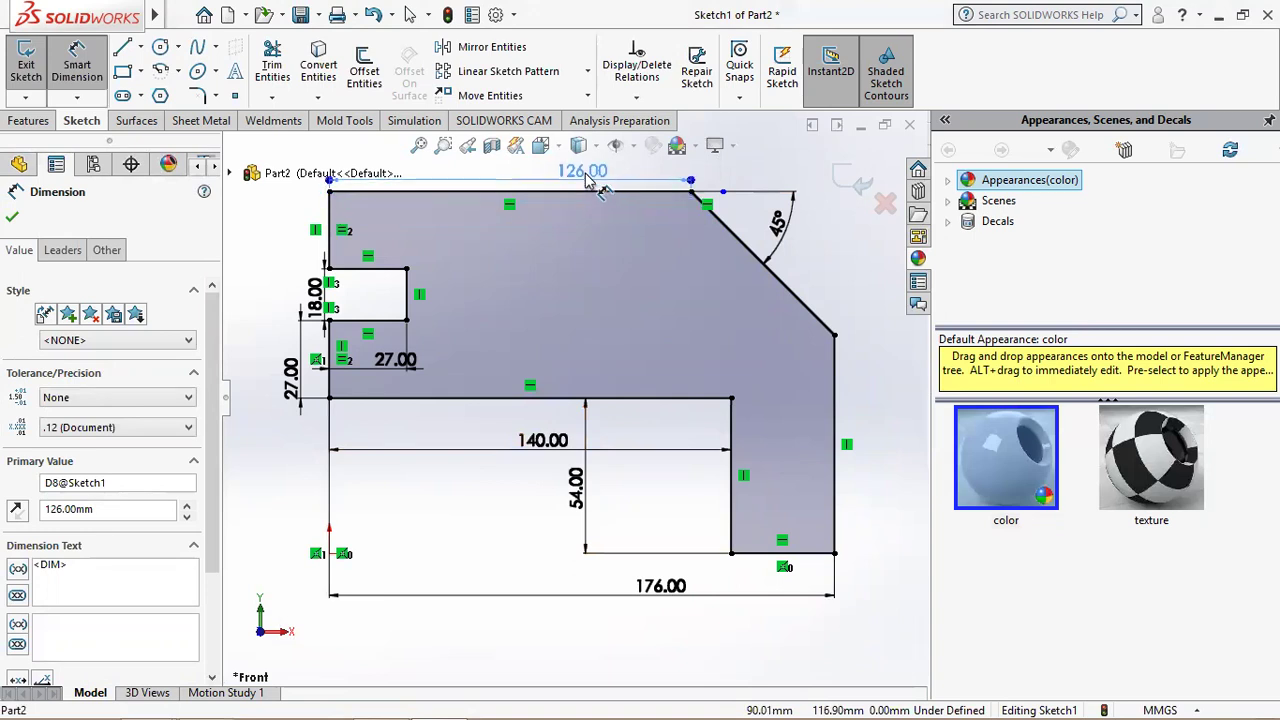
pyautogui.moveTo(373, 701)
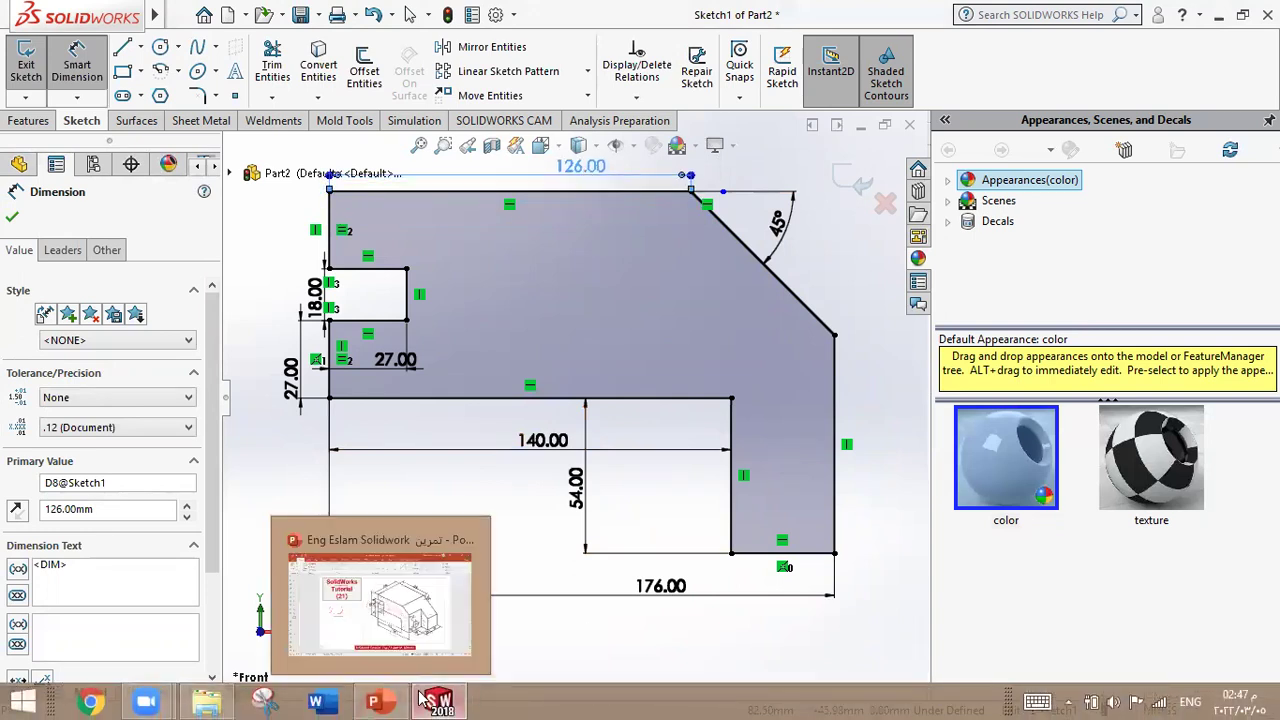
pyautogui.click(405, 697)
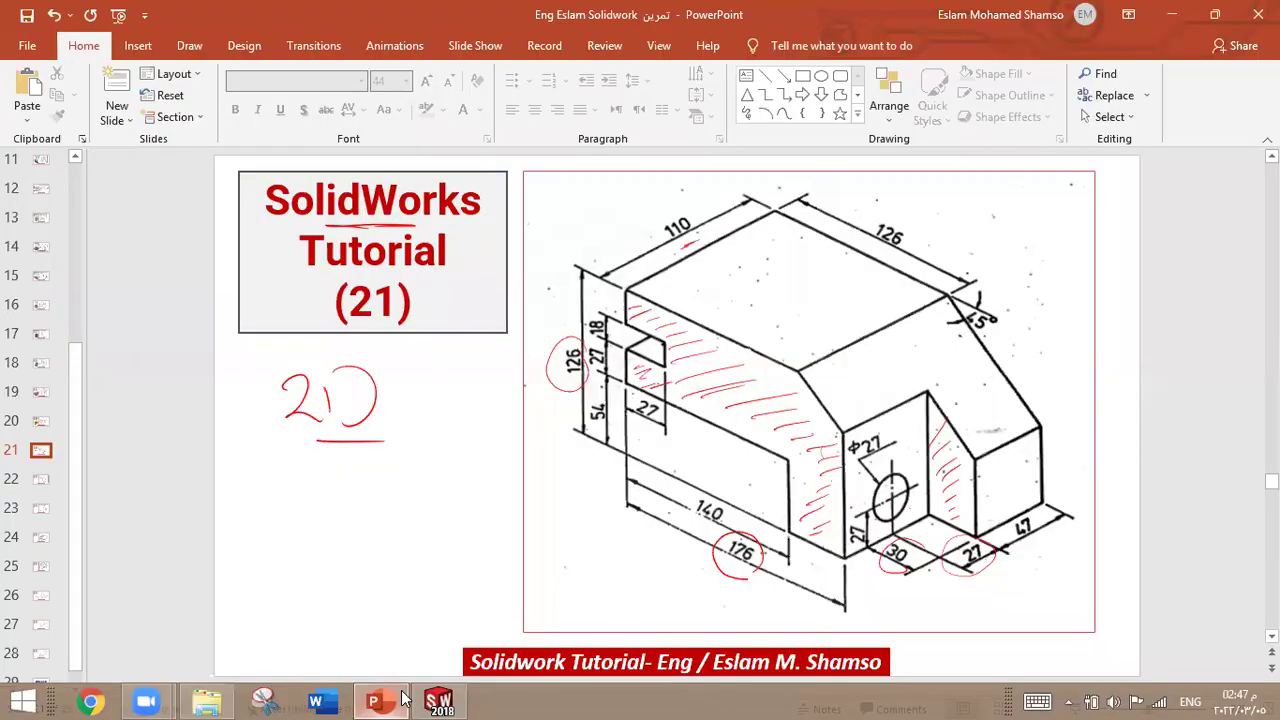
pyautogui.click(405, 697)
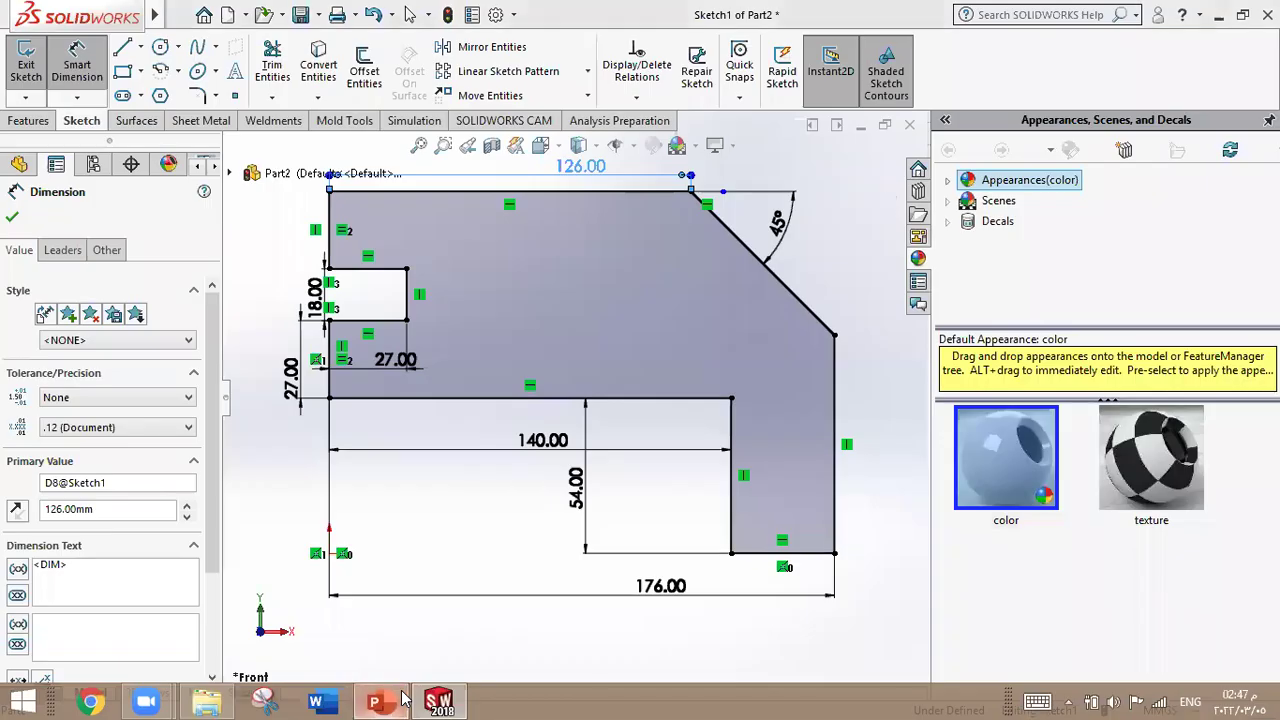
pyautogui.click(405, 697)
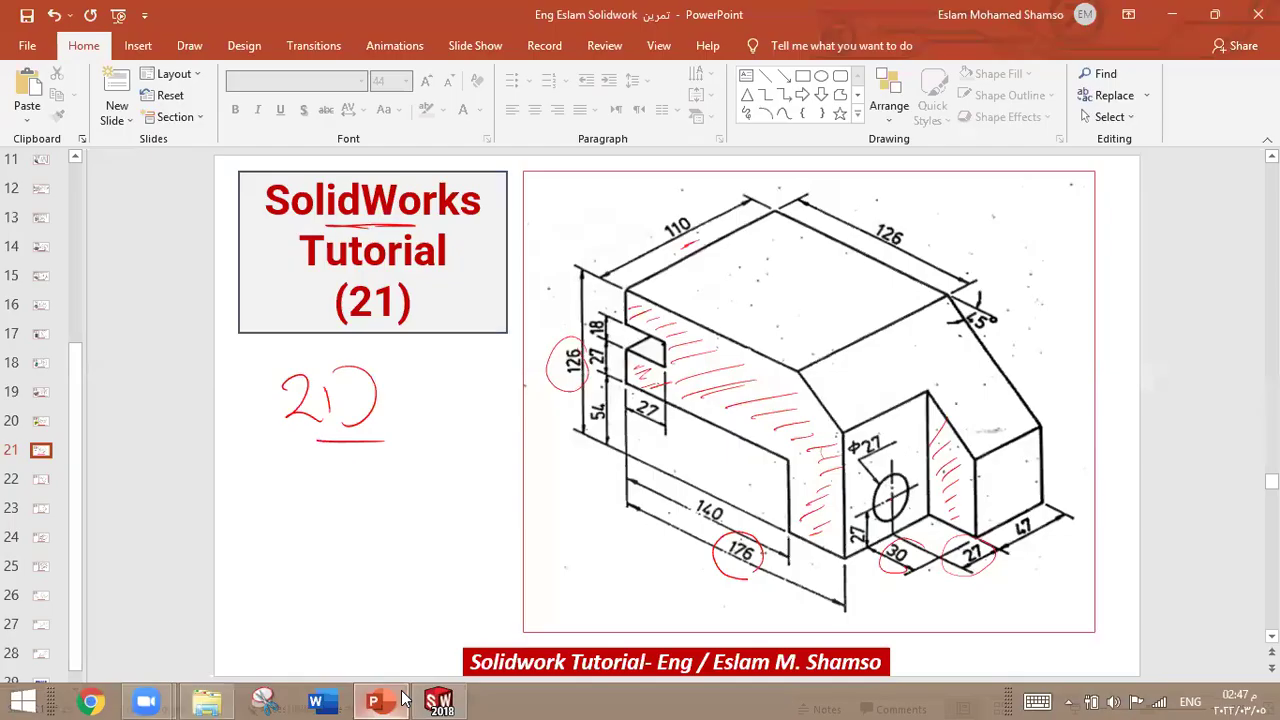
pyautogui.click(405, 697)
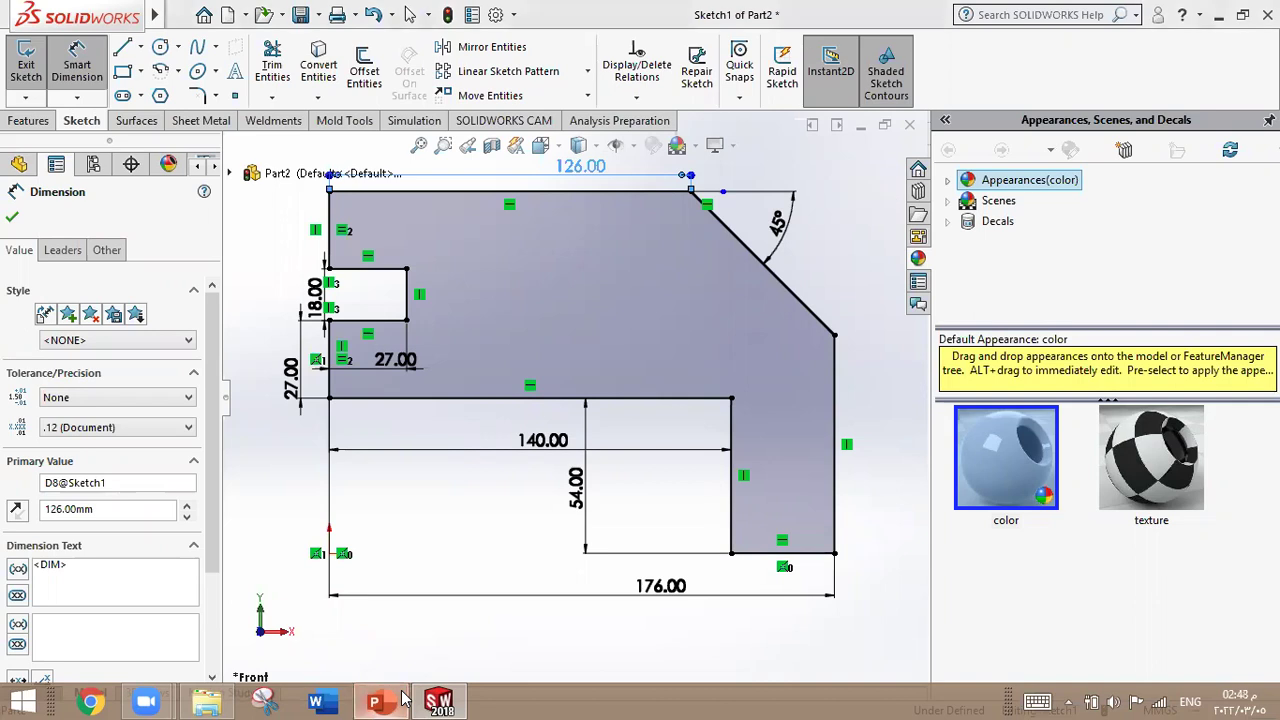
pyautogui.click(405, 697)
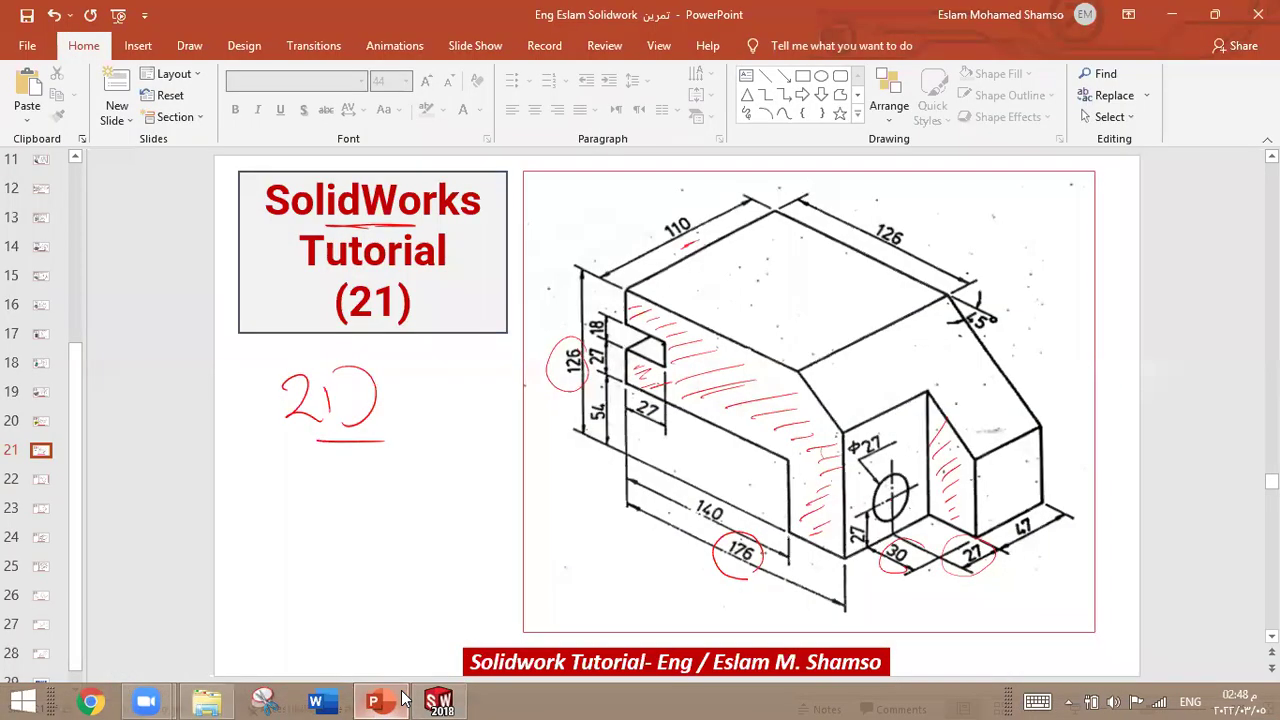
pyautogui.click(405, 697)
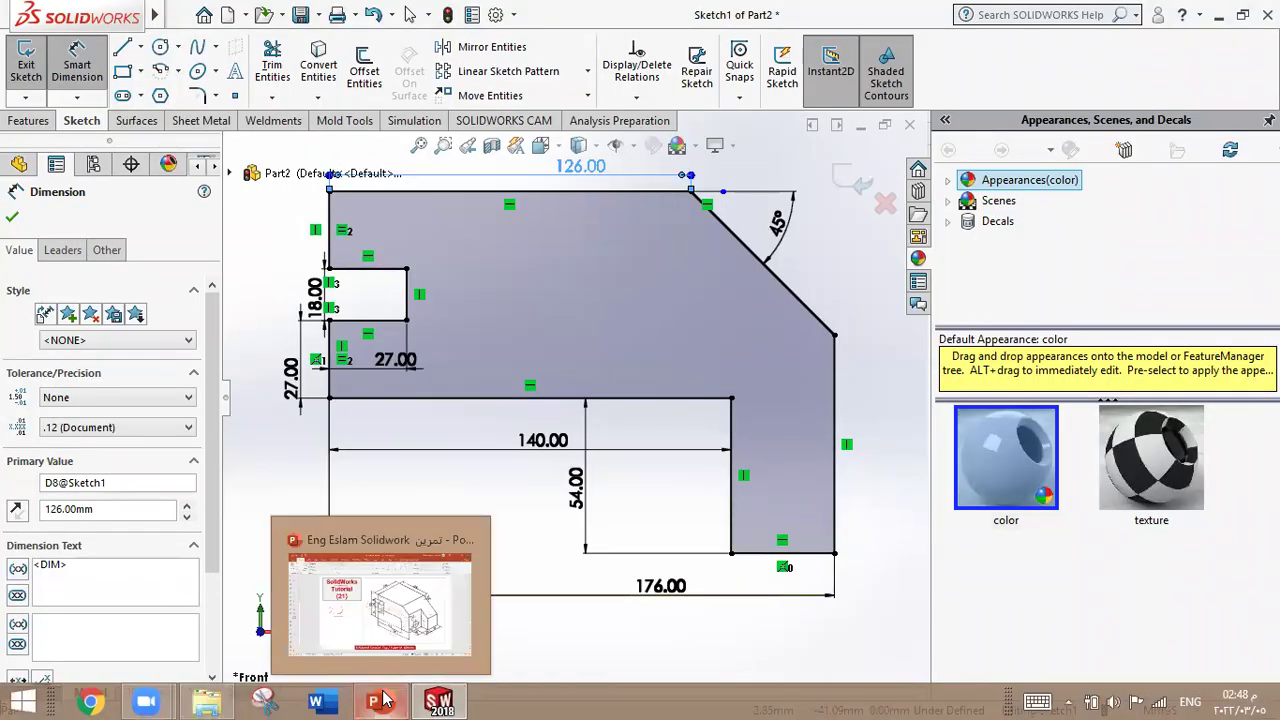
pyautogui.click(380, 700)
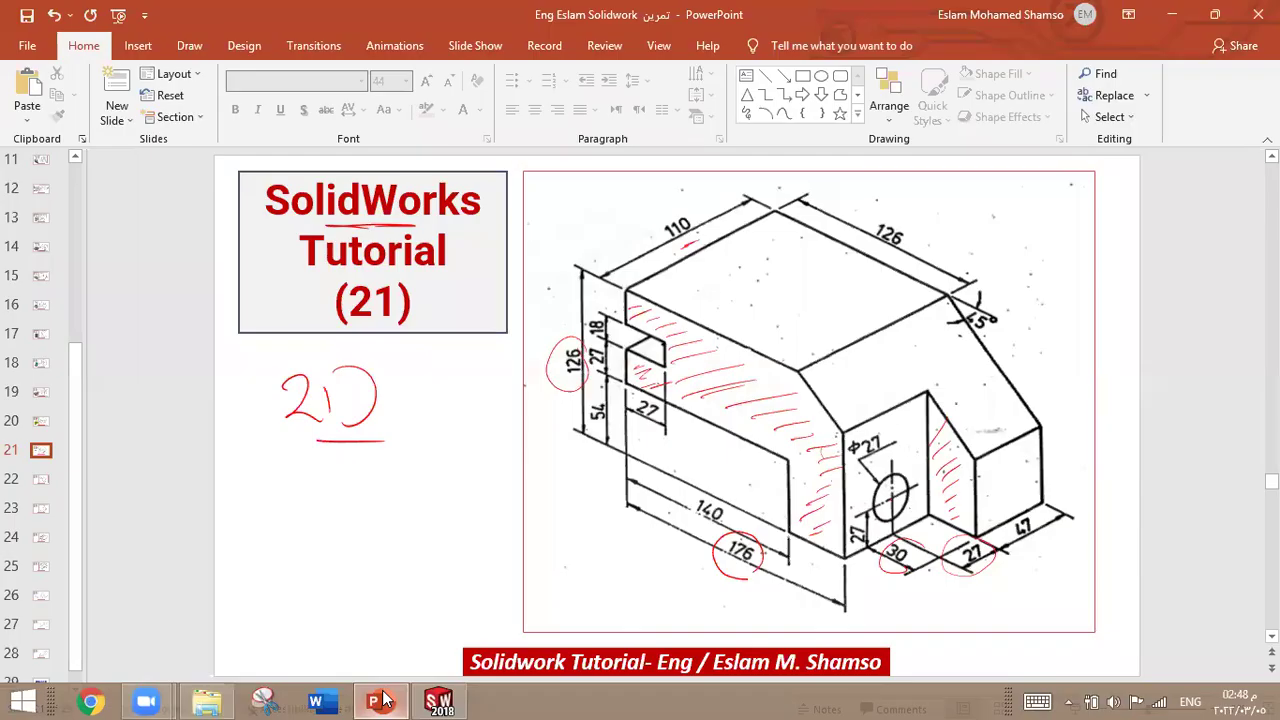
pyautogui.click(383, 700)
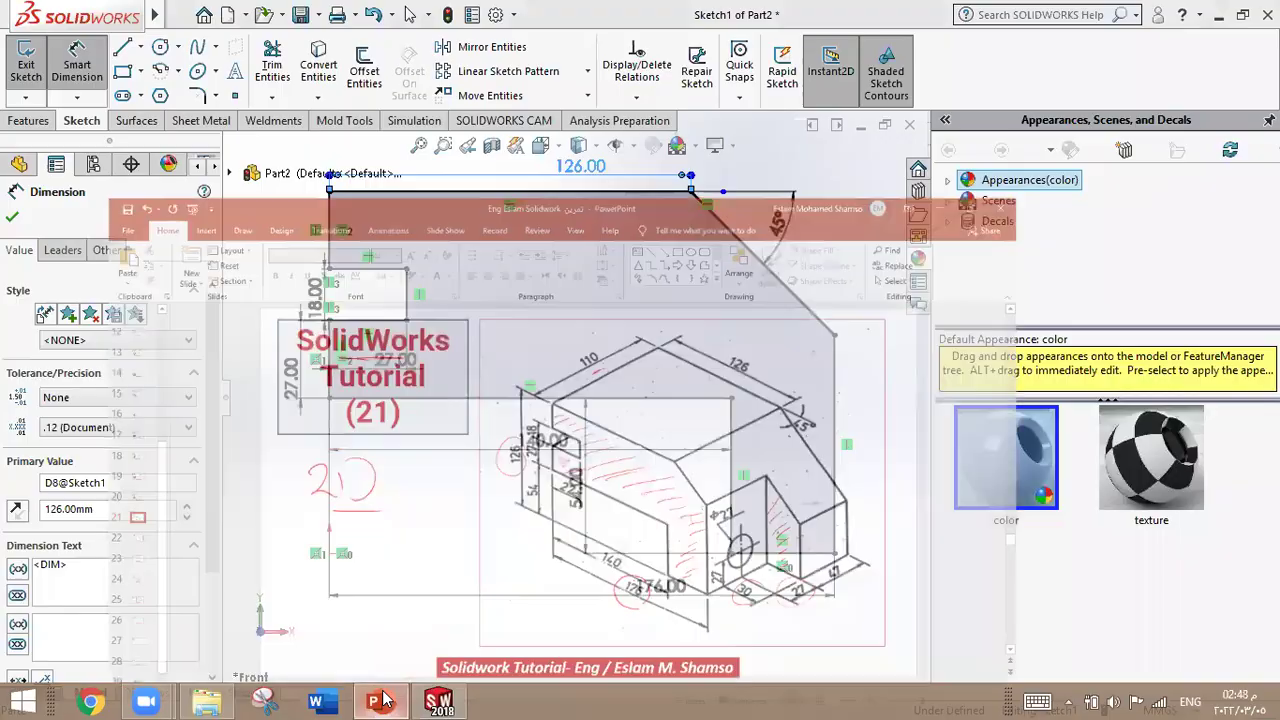
pyautogui.click(383, 700)
pyautogui.click(383, 700)
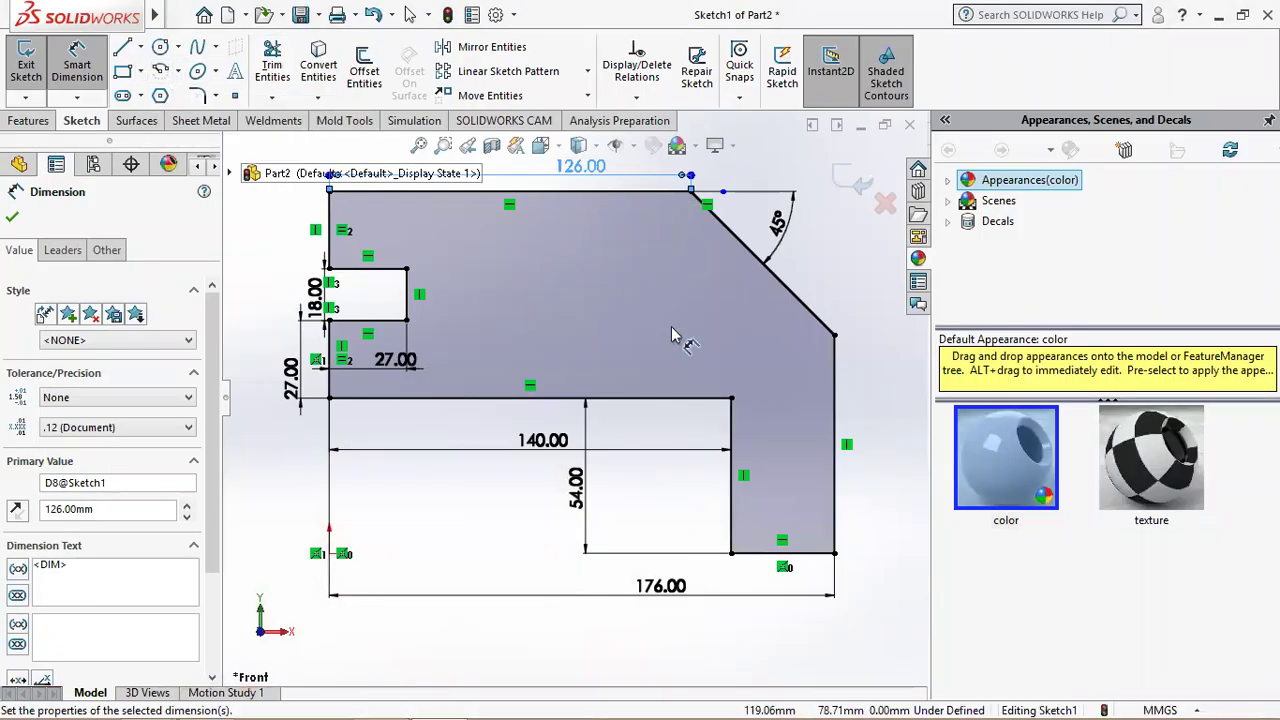
# - Begin a height dimension between two profile edges, then cancel it
pyautogui.click(805, 553)
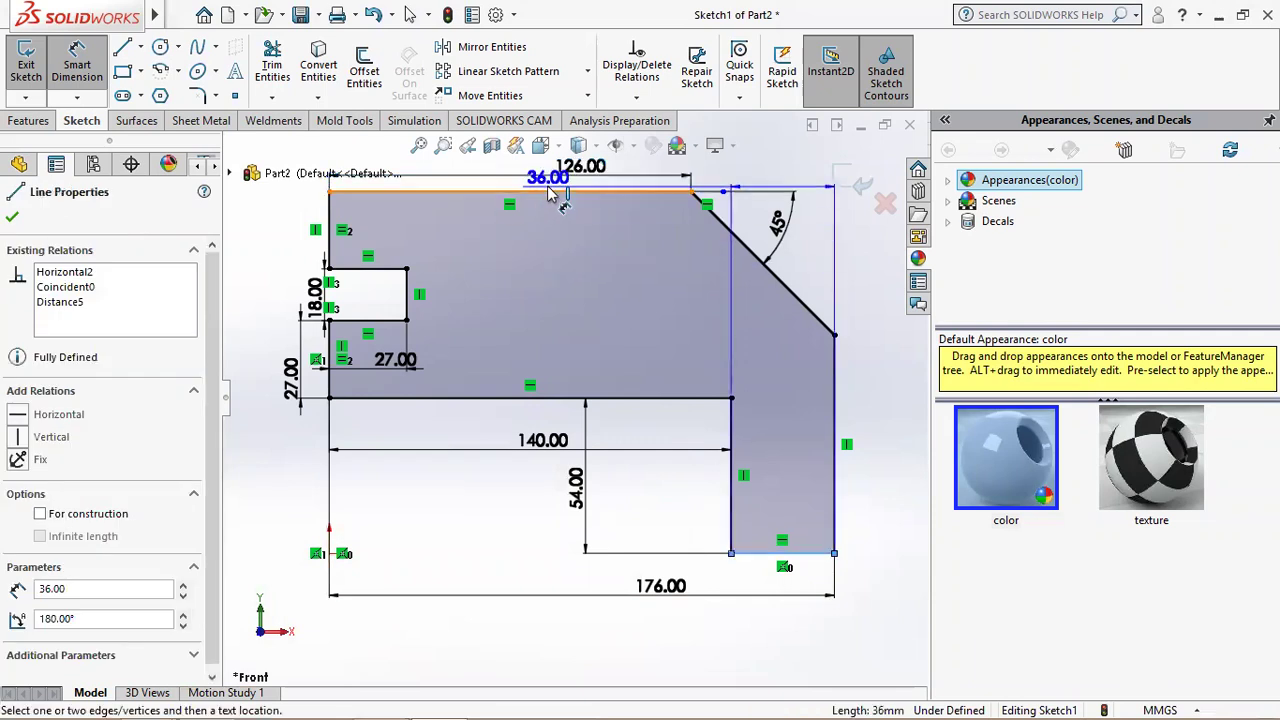
pyautogui.click(545, 190)
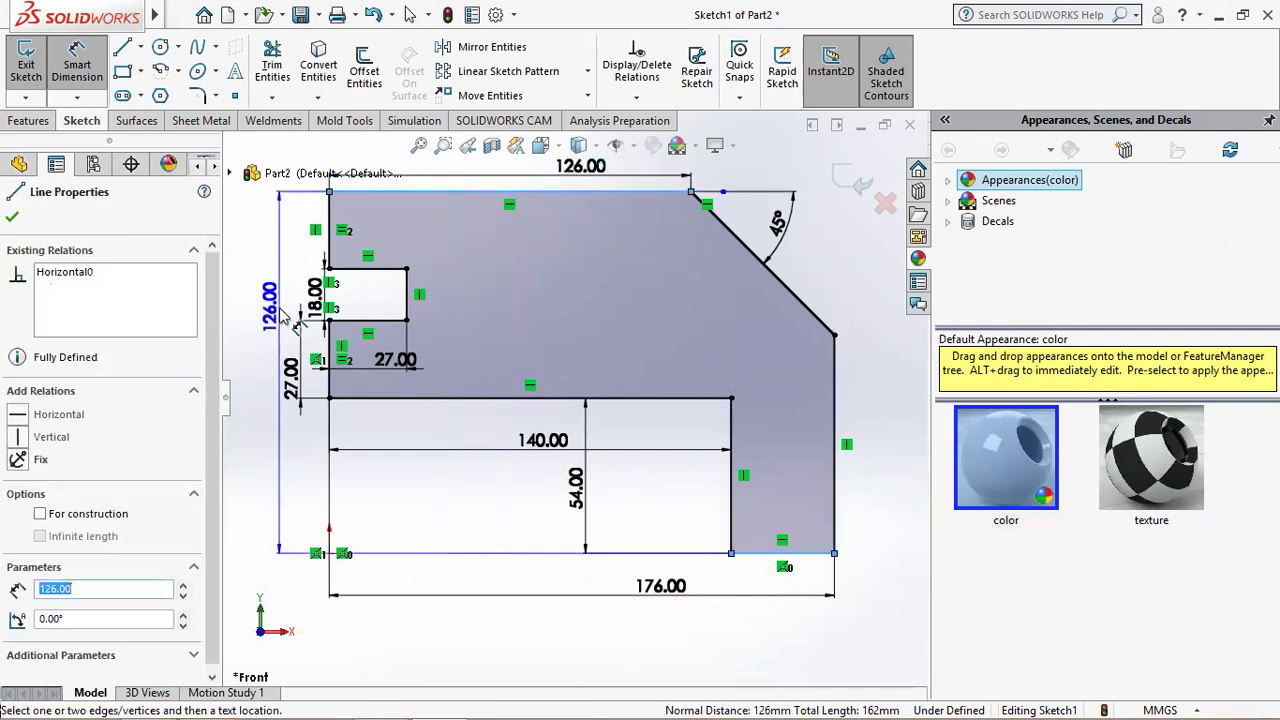
pyautogui.press('Escape')
# - Extrude the sketch region 110 mm in the reversed direction as Boss-Extrude1
pyautogui.click(28, 120)
pyautogui.click(40, 64)
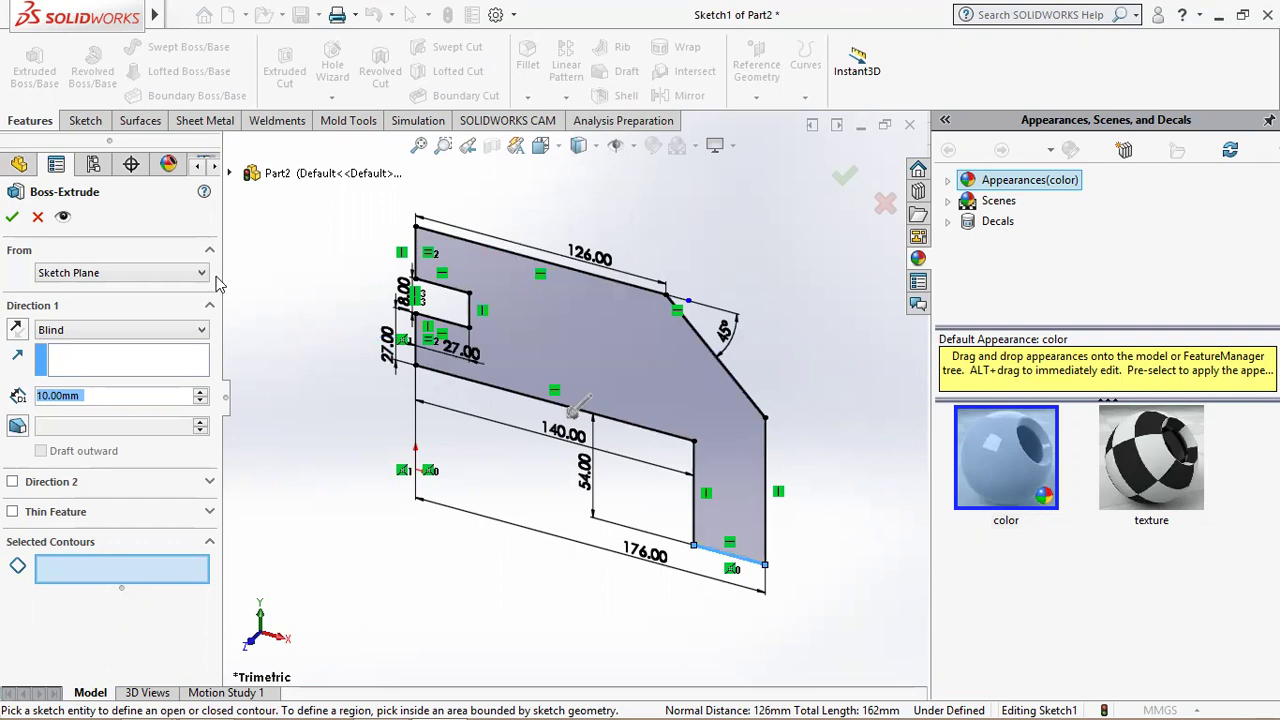
pyautogui.click(430, 310)
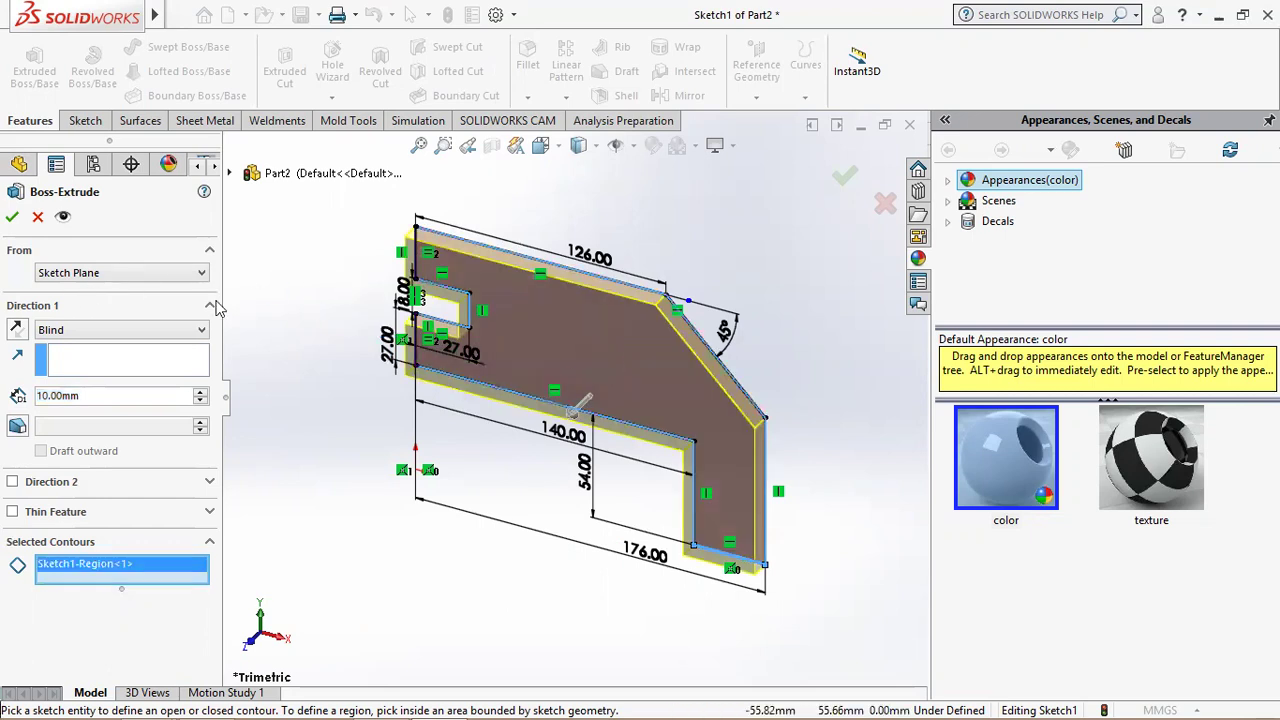
pyautogui.click(18, 334)
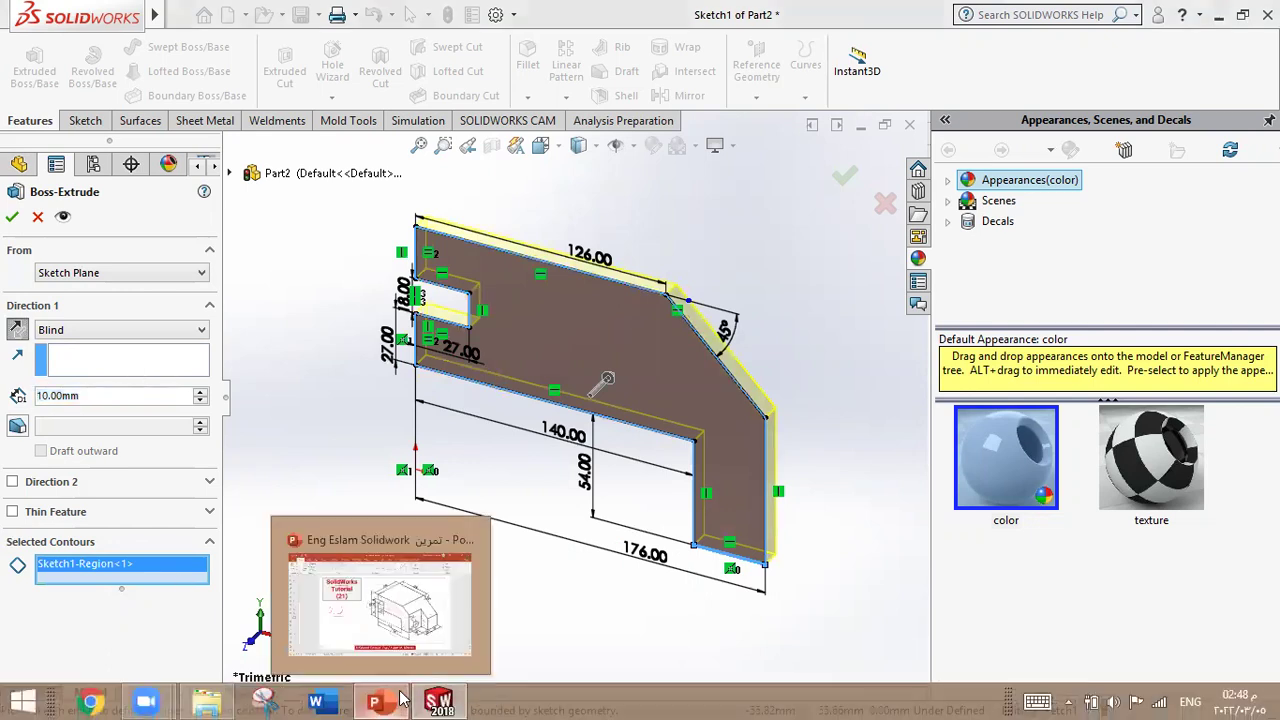
pyautogui.click(400, 698)
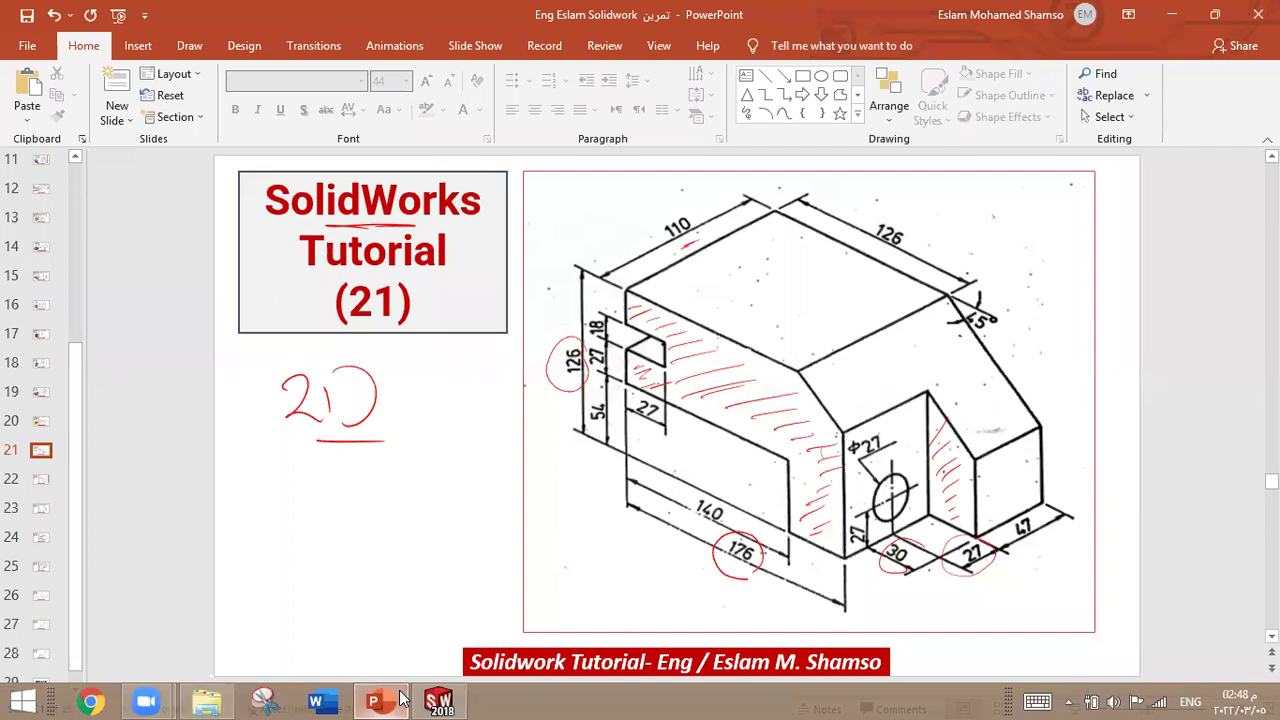
pyautogui.click(400, 698)
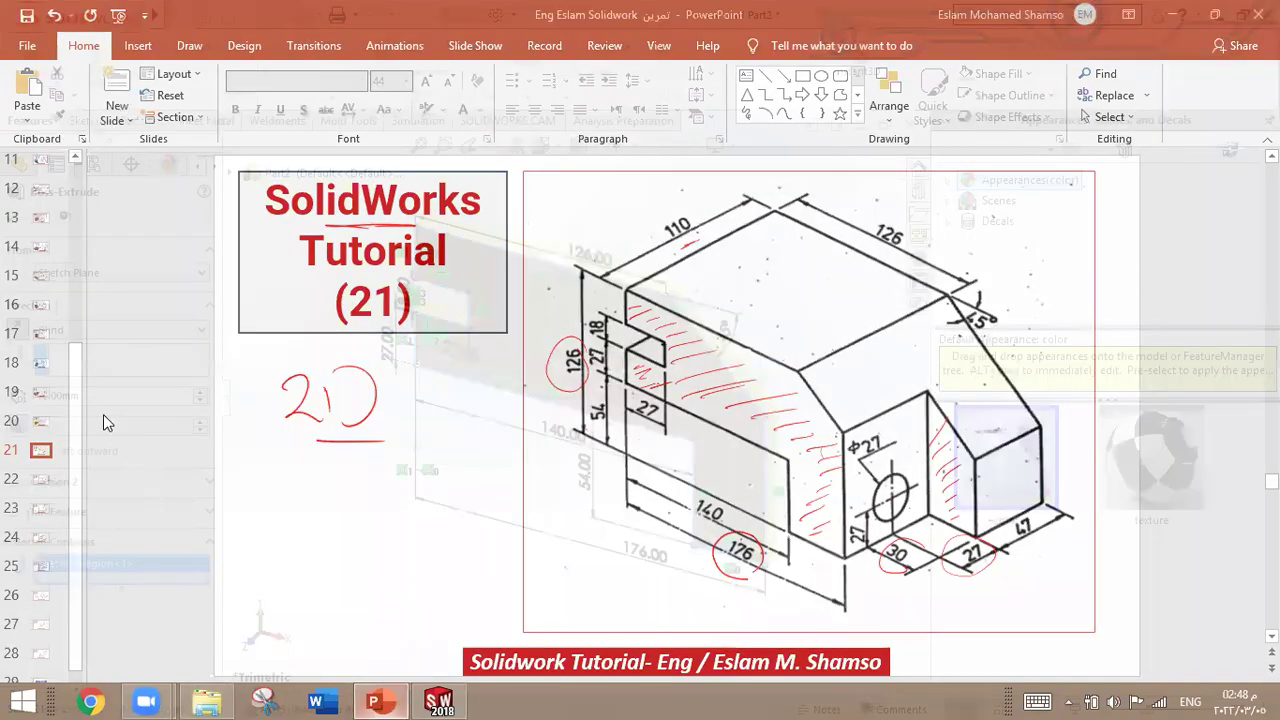
pyautogui.write('110')
pyautogui.press('Return')
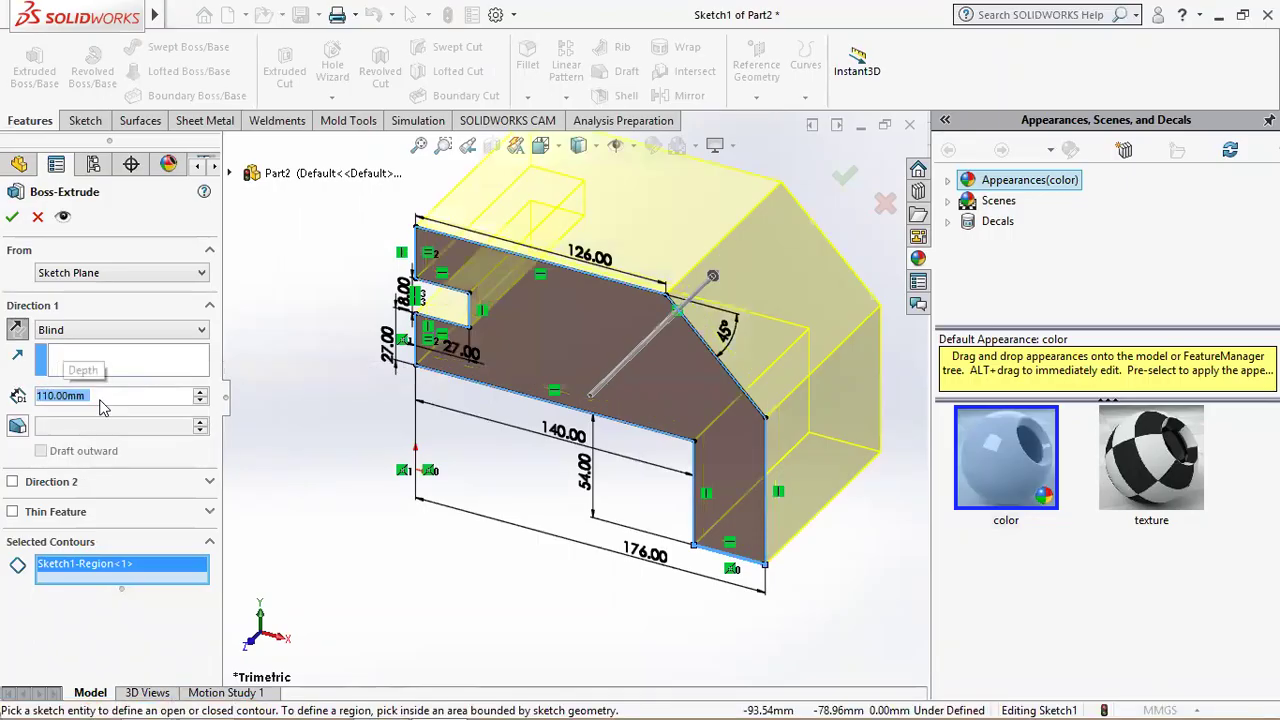
pyautogui.click(14, 226)
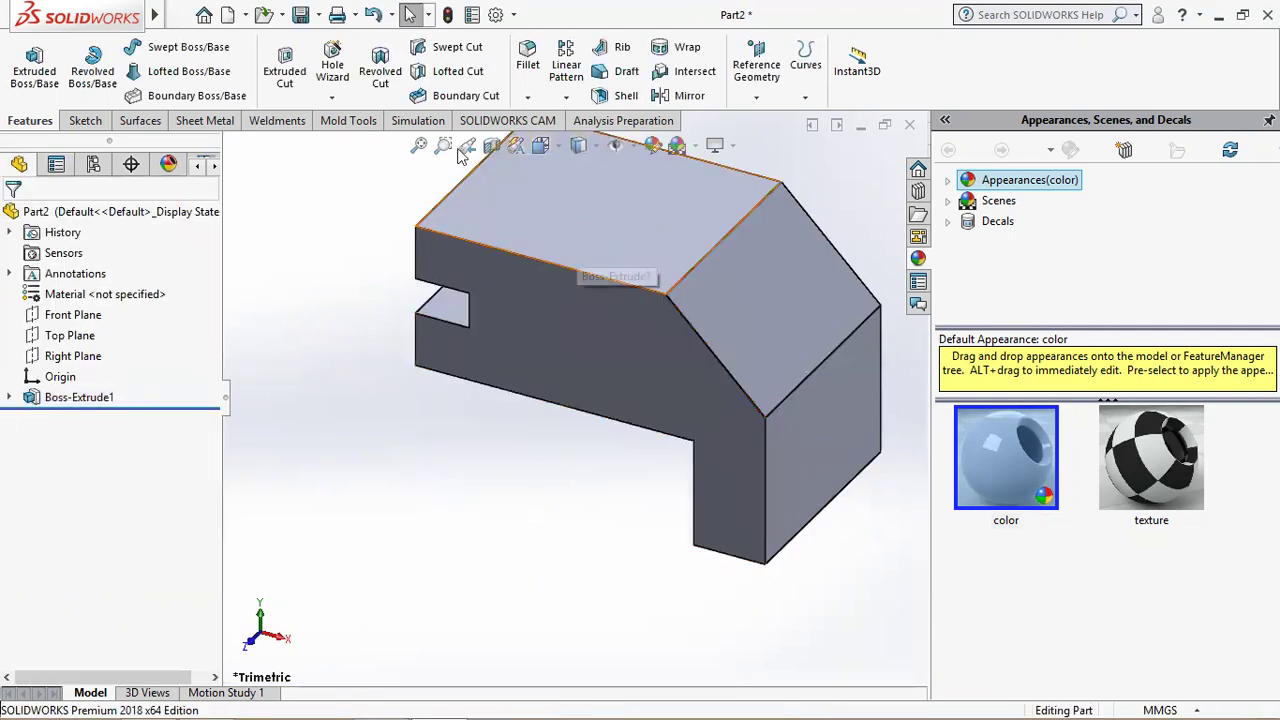
pyautogui.click(418, 145)
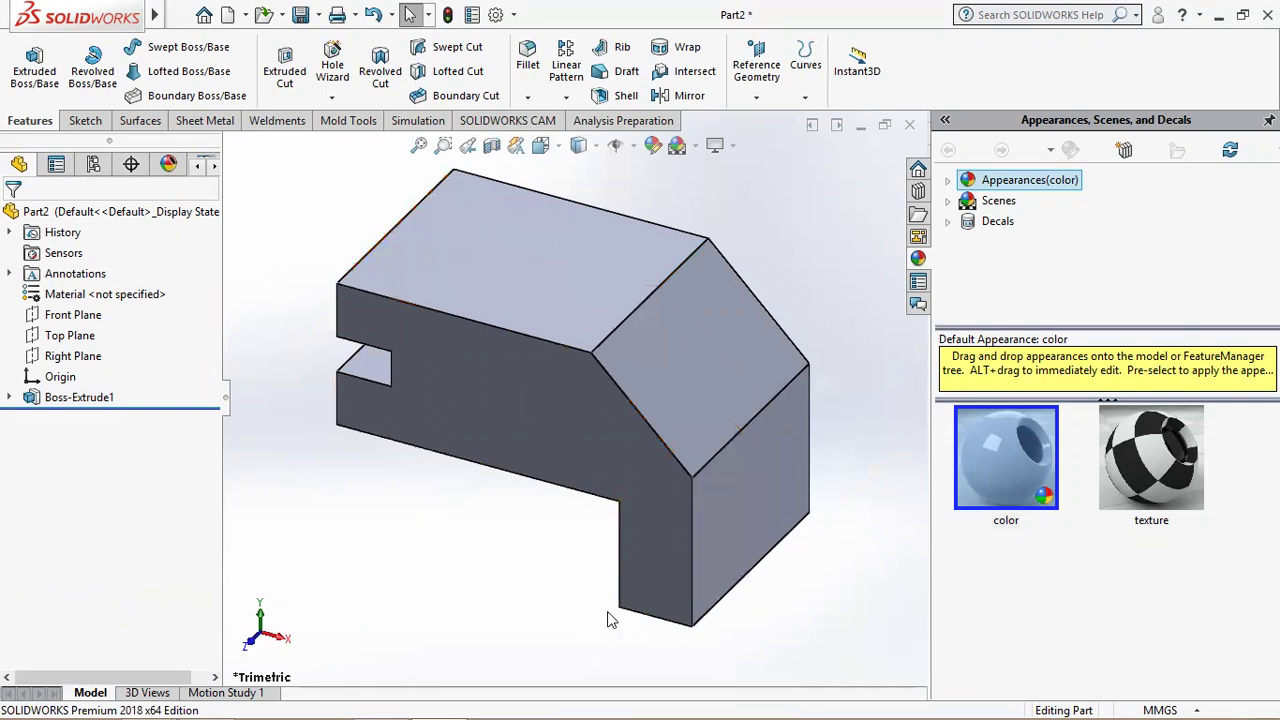
pyautogui.click(372, 708)
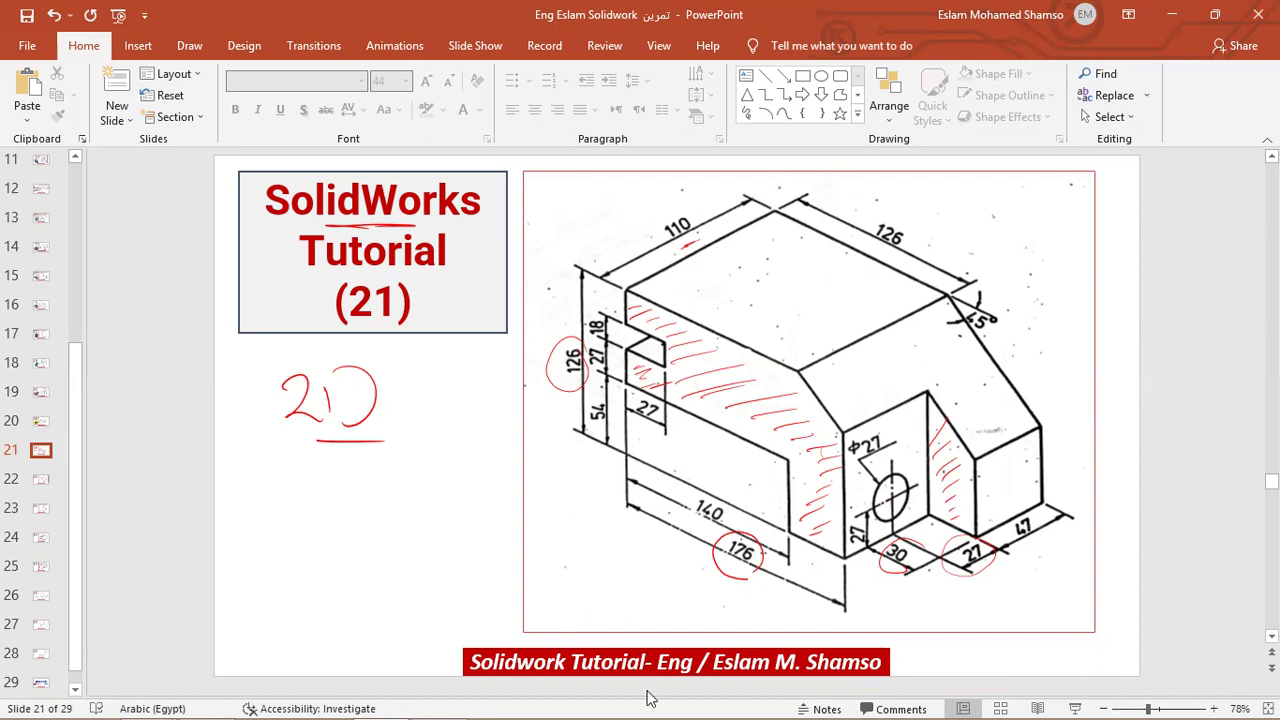
pyautogui.click(391, 700)
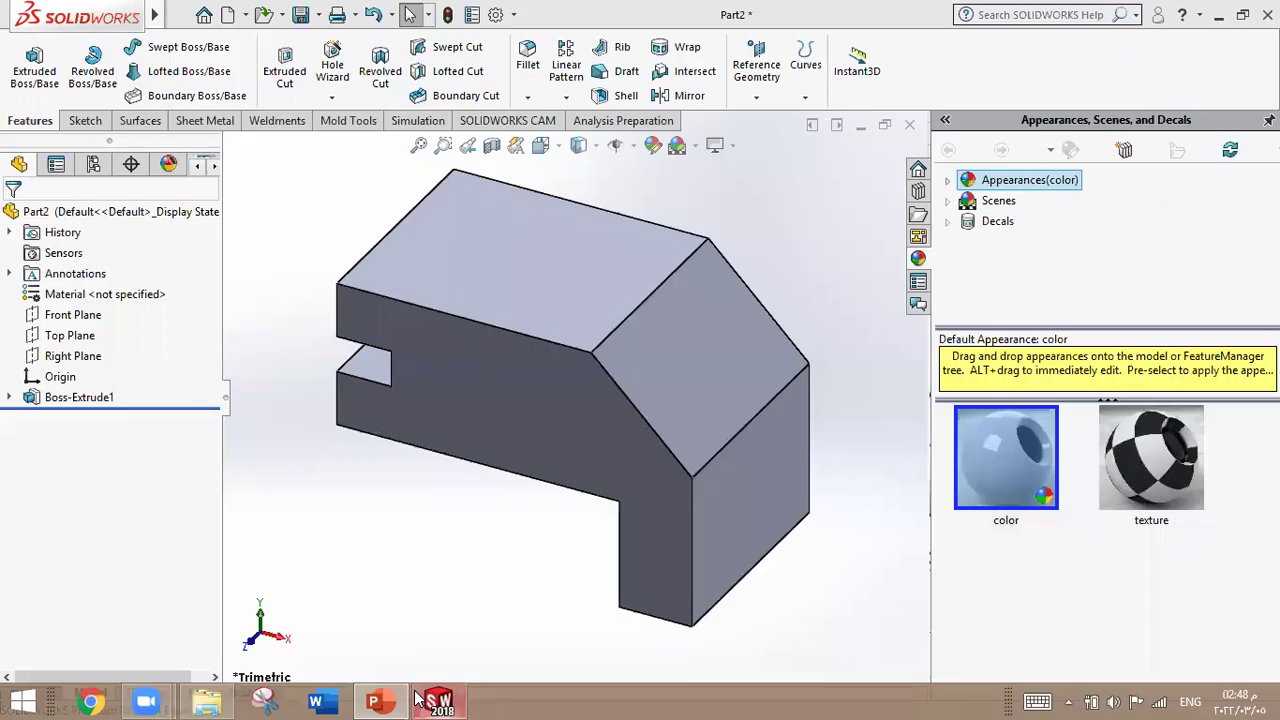
pyautogui.click(76, 318)
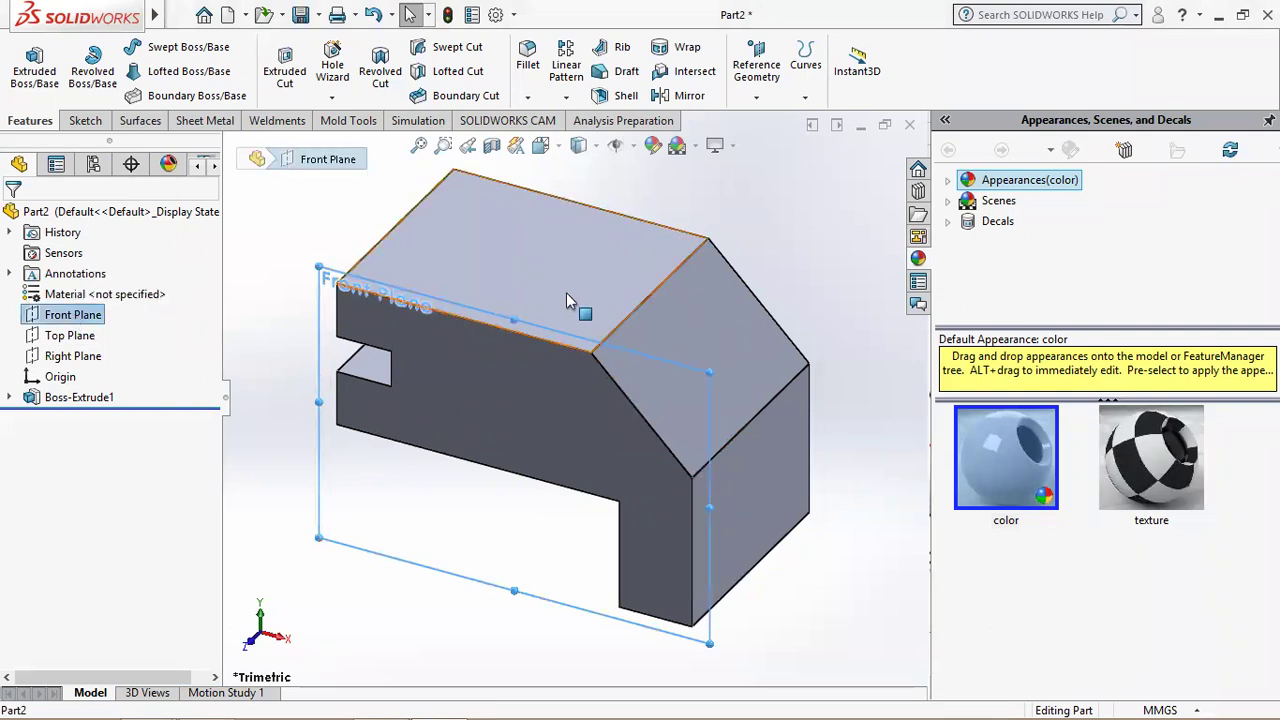
pyautogui.click(810, 278)
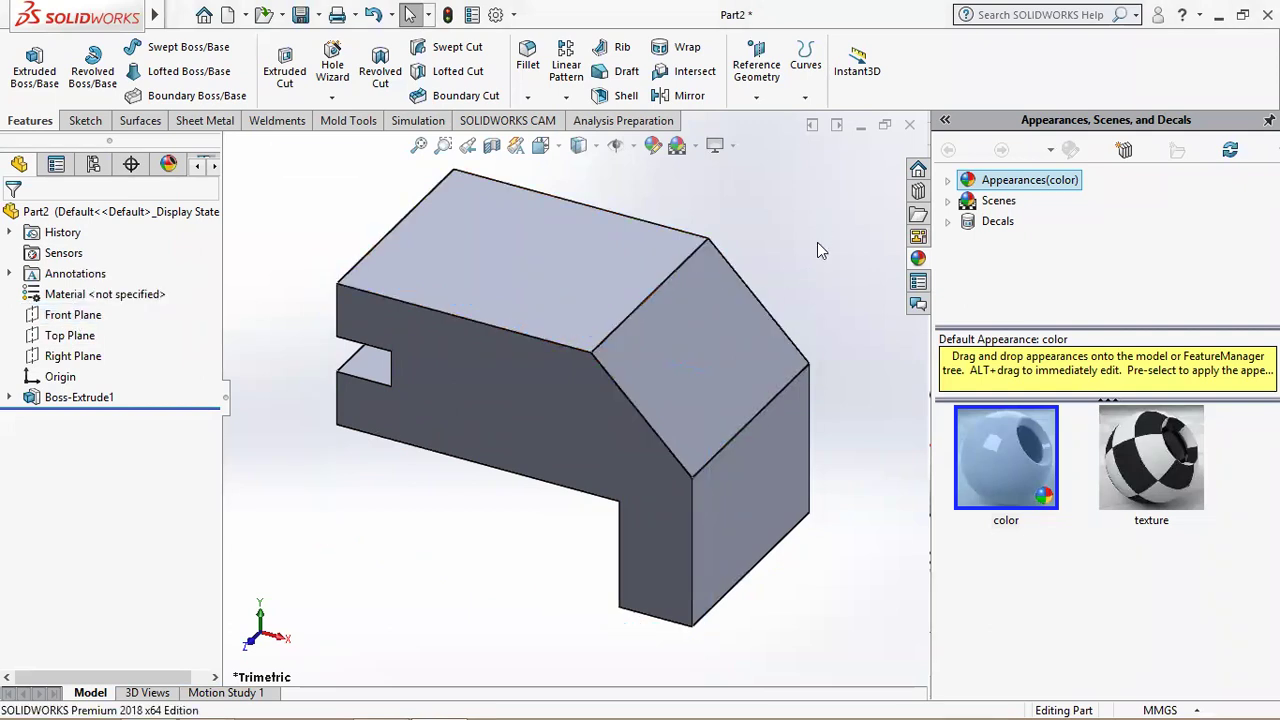
pyautogui.moveTo(817, 242); pyautogui.dragTo(643, 326, button='middle')
pyautogui.click(643, 326)
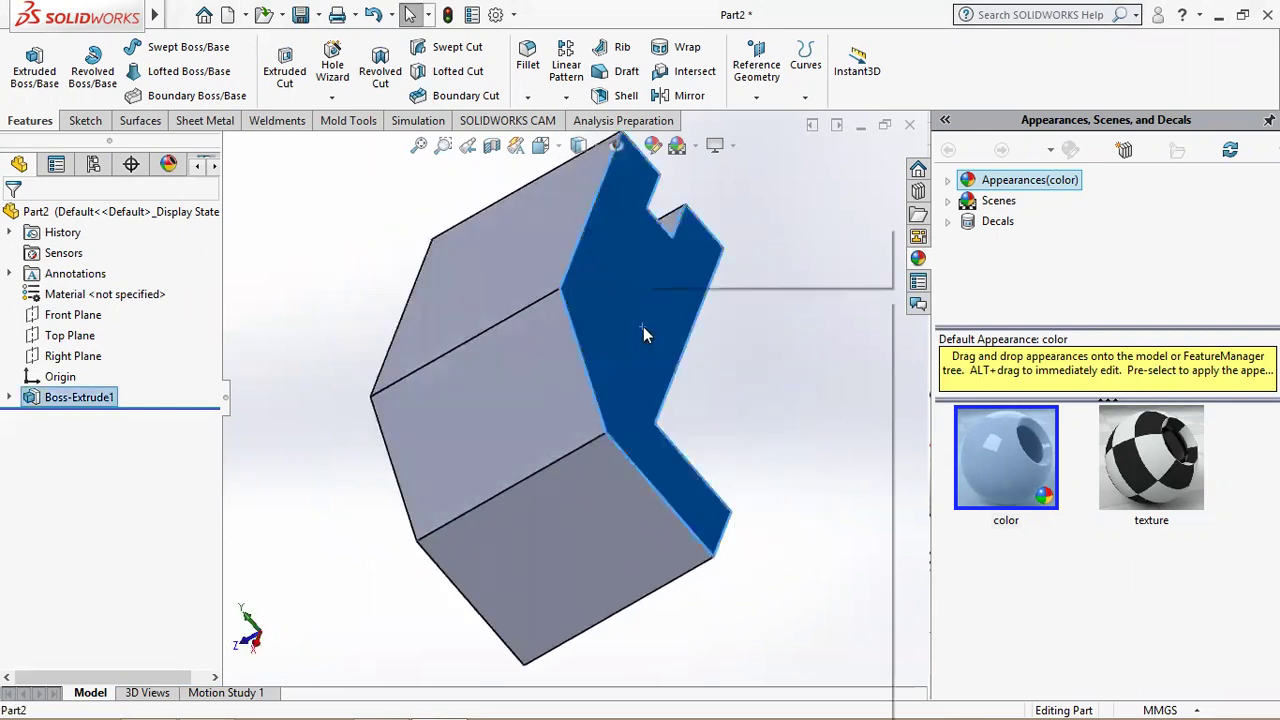
pyautogui.rightClick(643, 326)
pyautogui.click(680, 258)
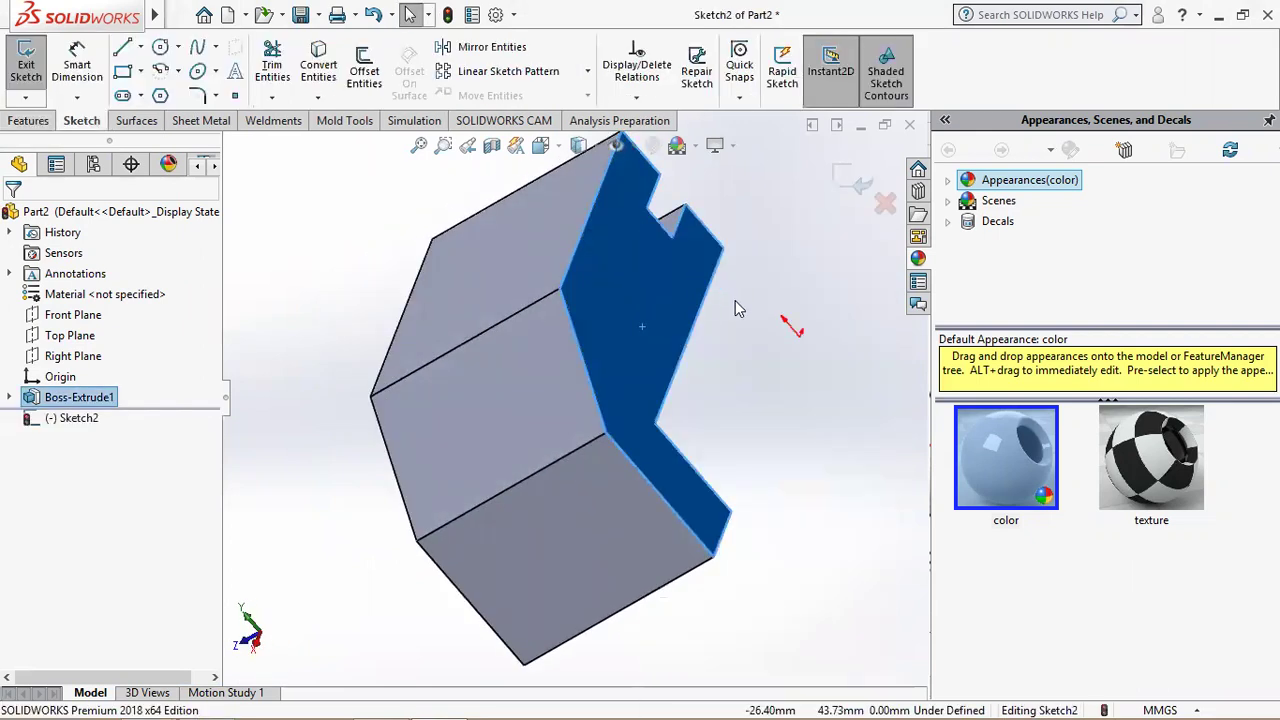
pyautogui.click(80, 418)
pyautogui.rightClick(85, 418)
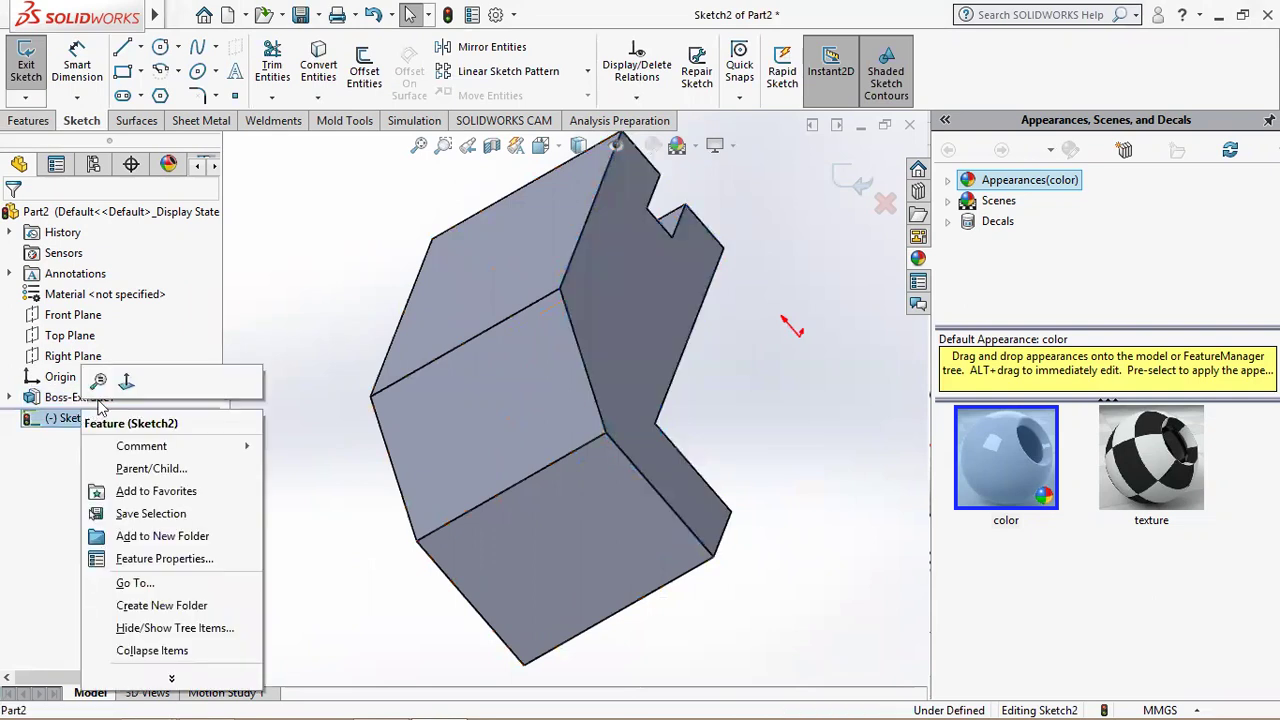
pyautogui.click(126, 384)
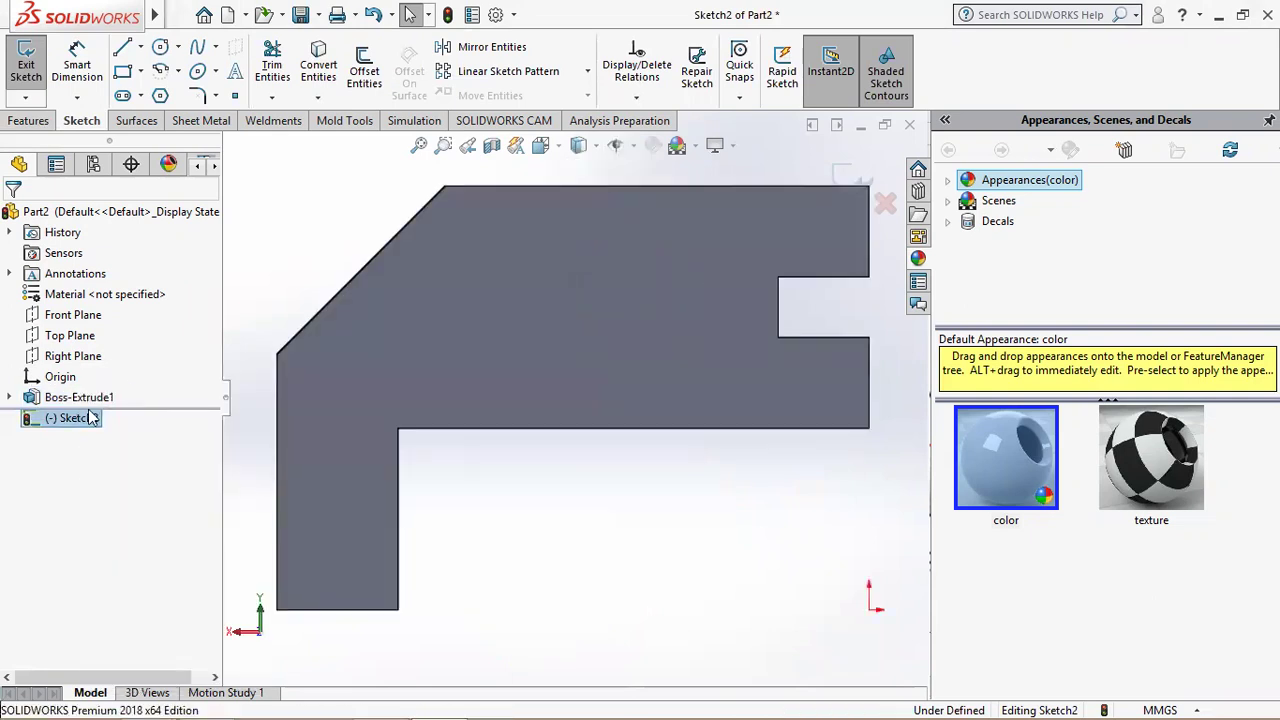
pyautogui.rightClick(80, 420)
pyautogui.click(126, 386)
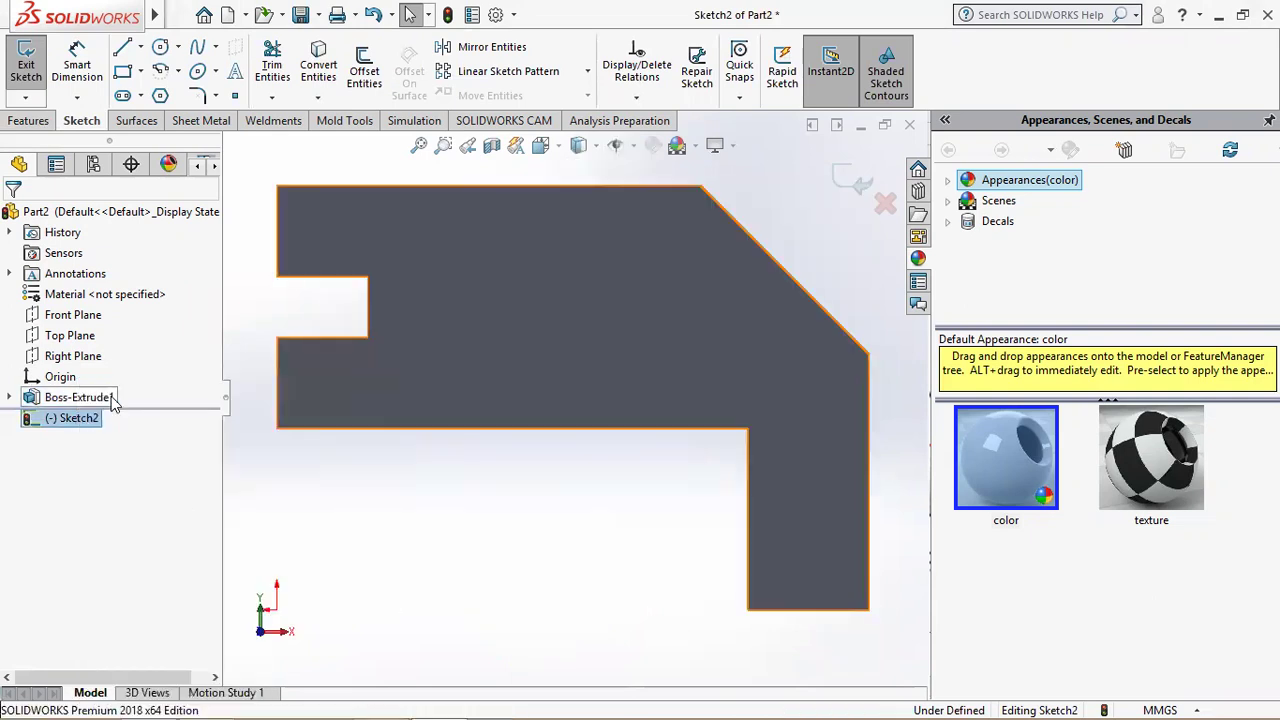
pyautogui.scroll(3, 590, 385)
pyautogui.scroll(-2, 790, 432)
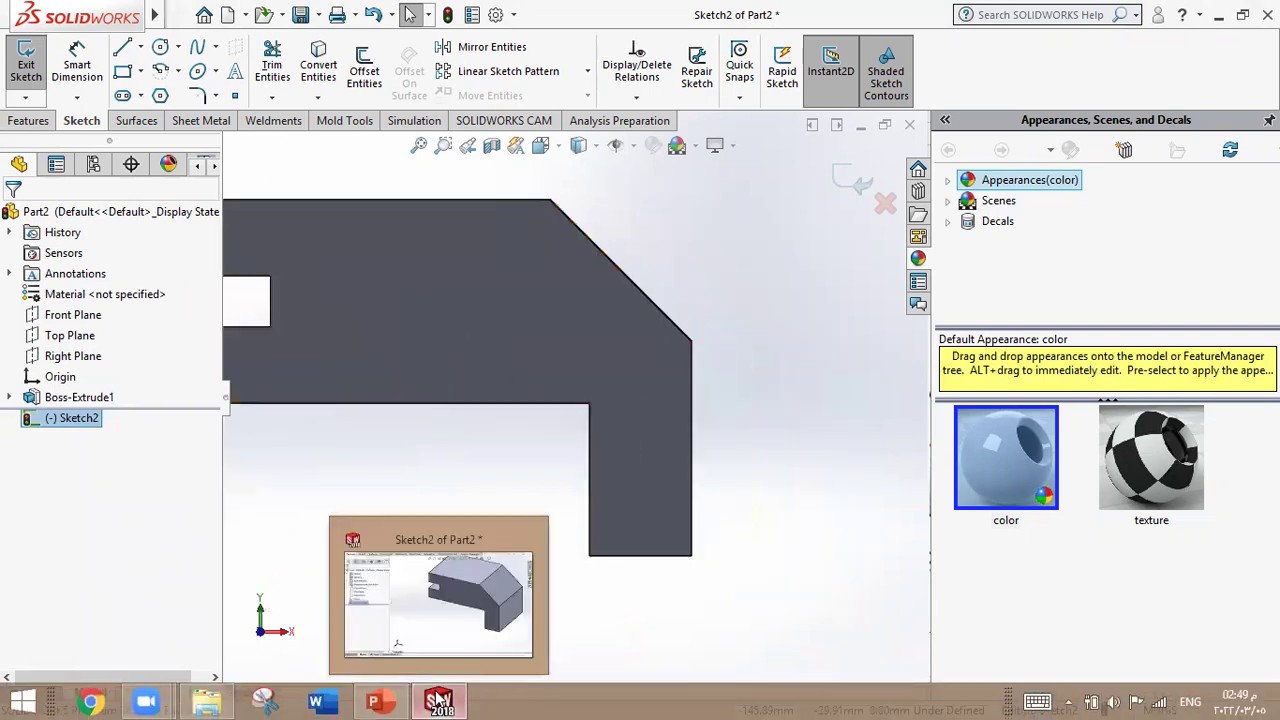
pyautogui.click(391, 697)
pyautogui.click(391, 697)
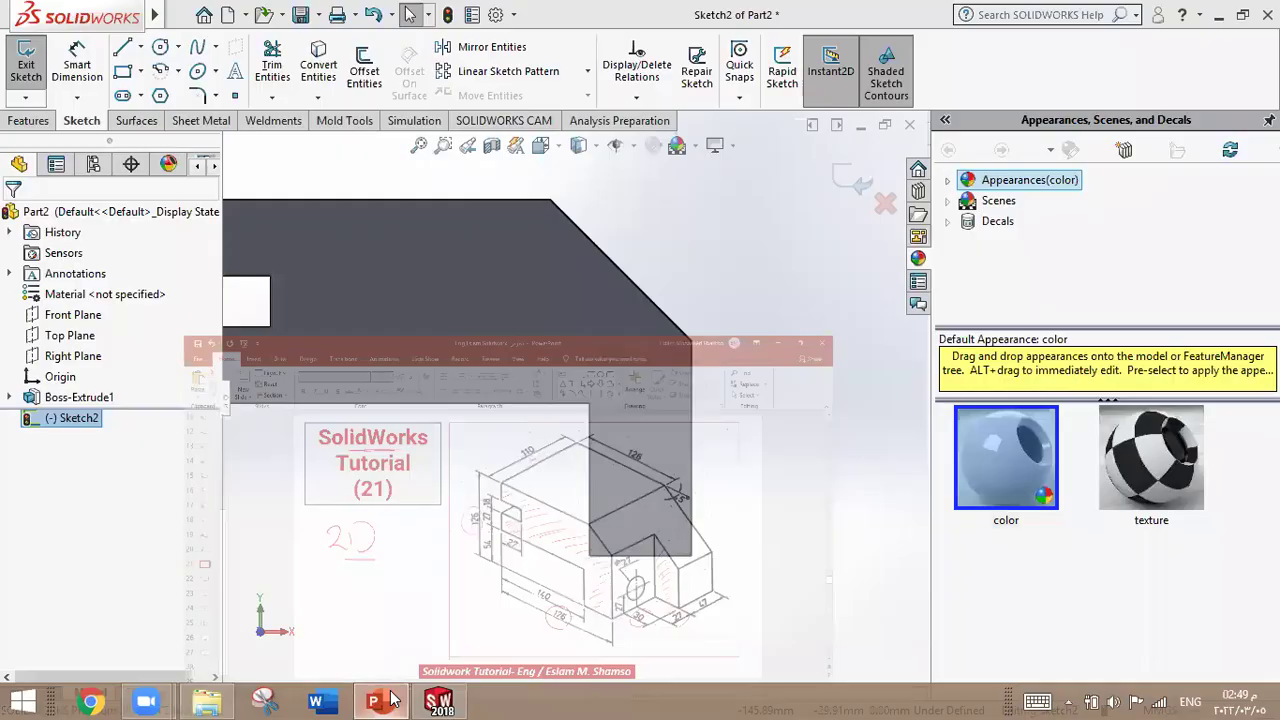
pyautogui.click(391, 697)
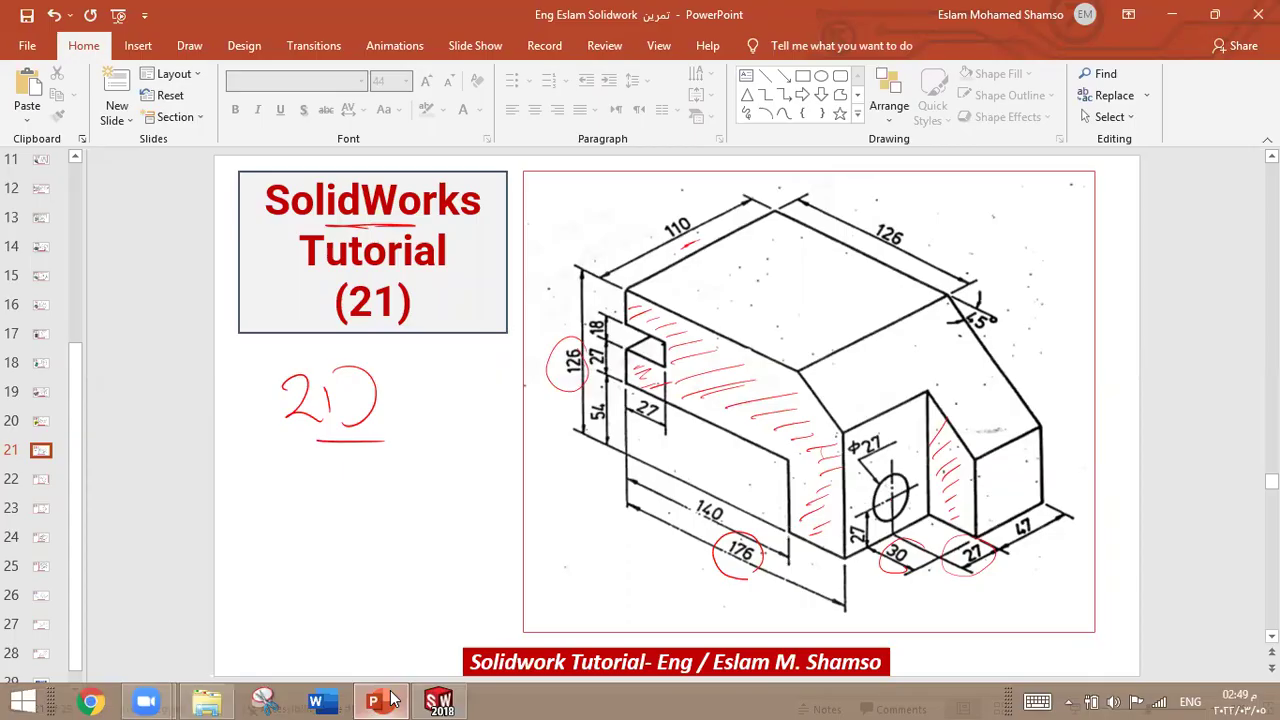
pyautogui.click(391, 697)
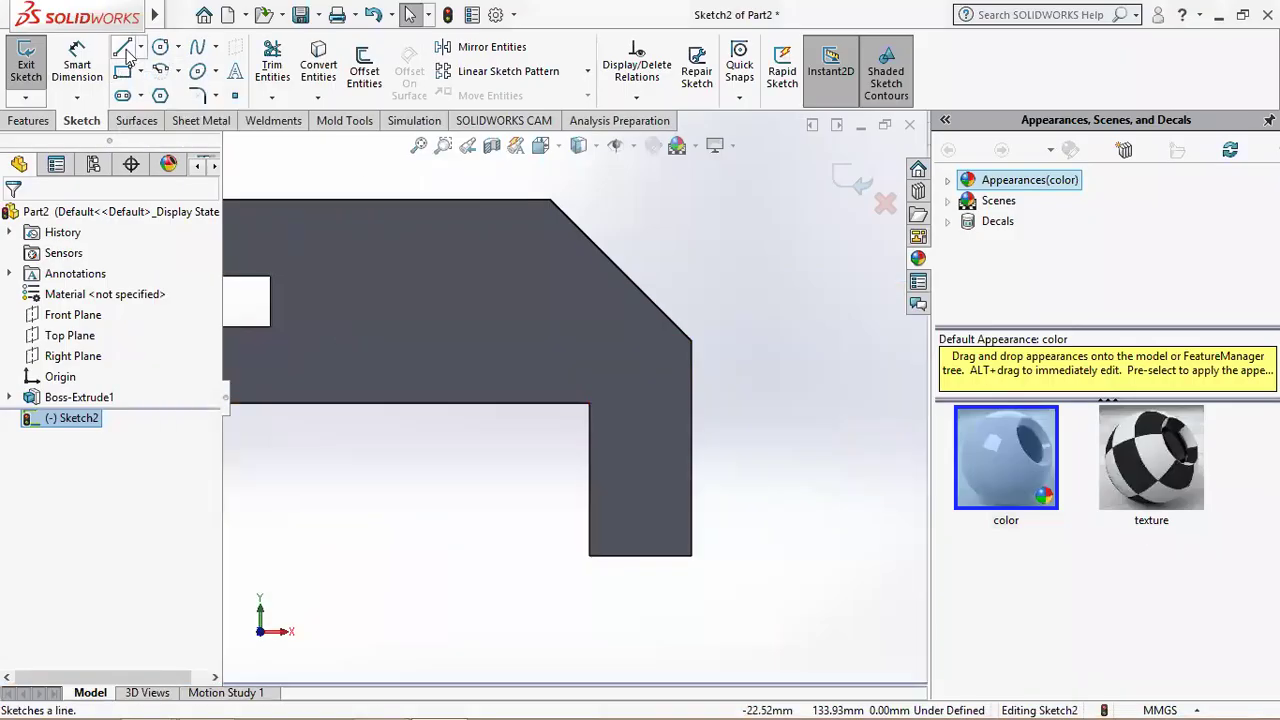
# - Sketch a closed four-line profile beside the lower step with a slanted top edge
pyautogui.click(124, 50)
pyautogui.click(691, 556)
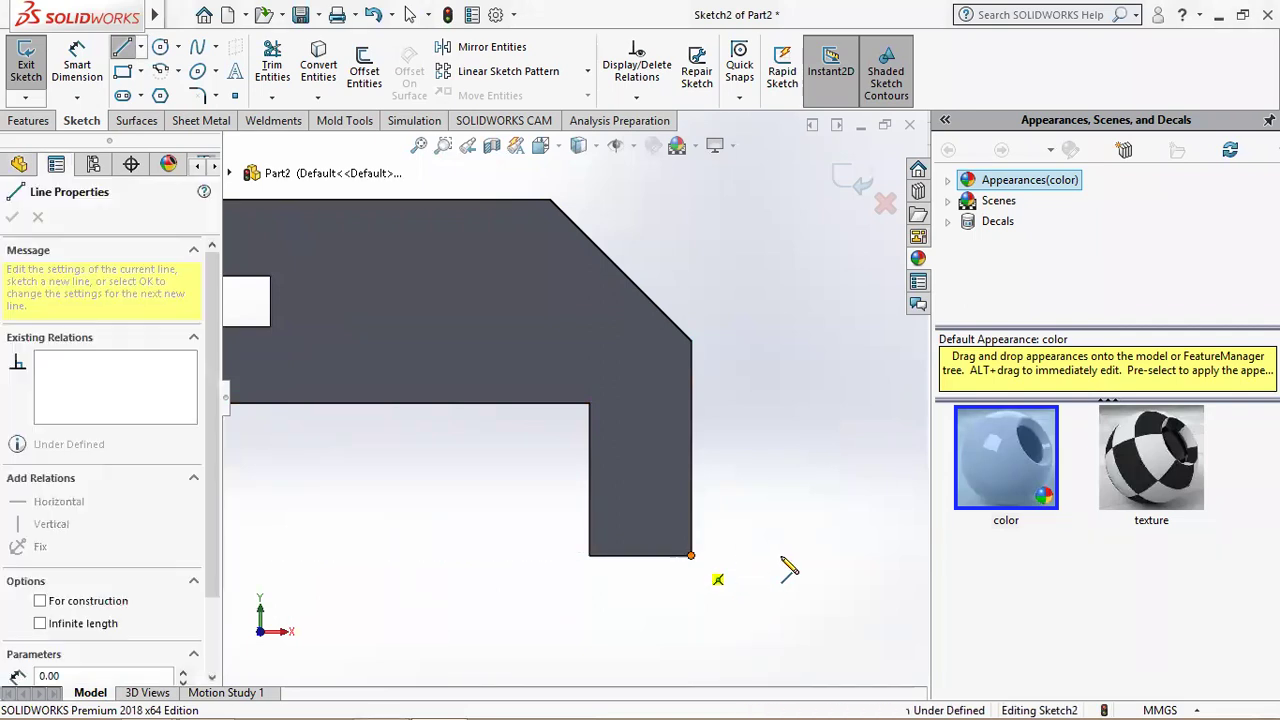
pyautogui.click(788, 555)
pyautogui.click(788, 397)
pyautogui.click(691, 342)
pyautogui.click(691, 555)
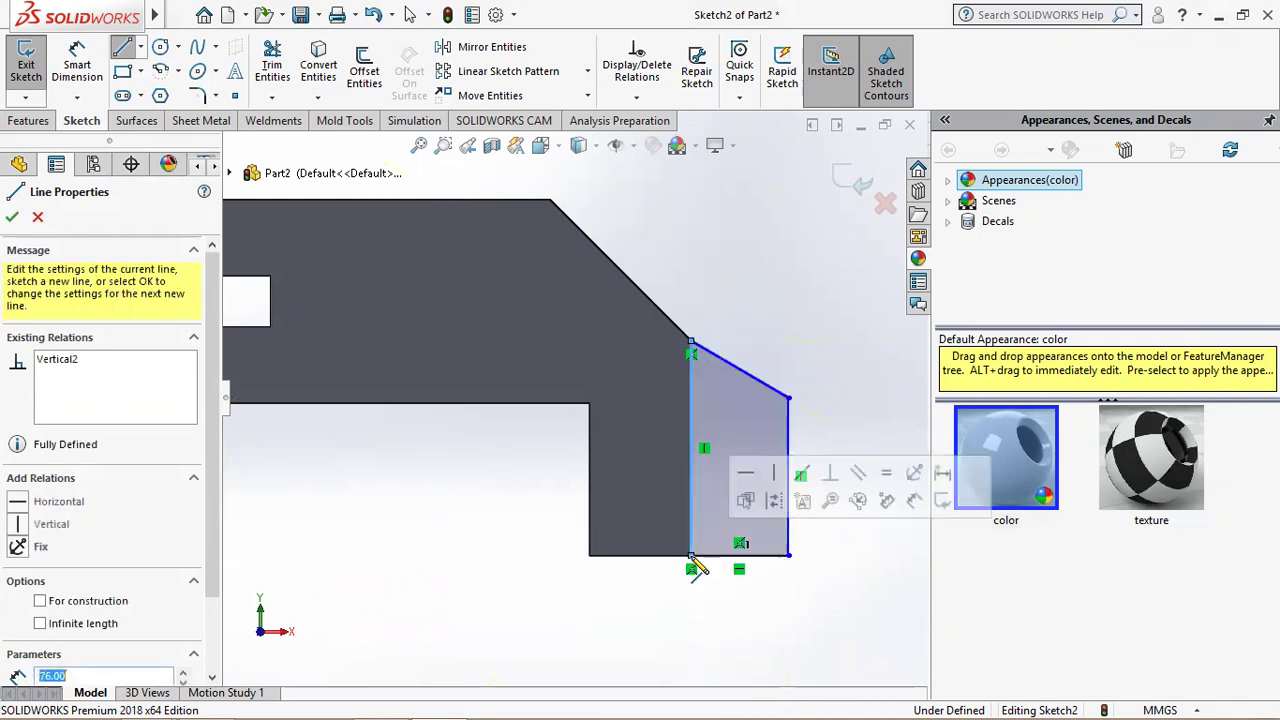
pyautogui.rightClick(697, 567)
pyautogui.click(731, 540)
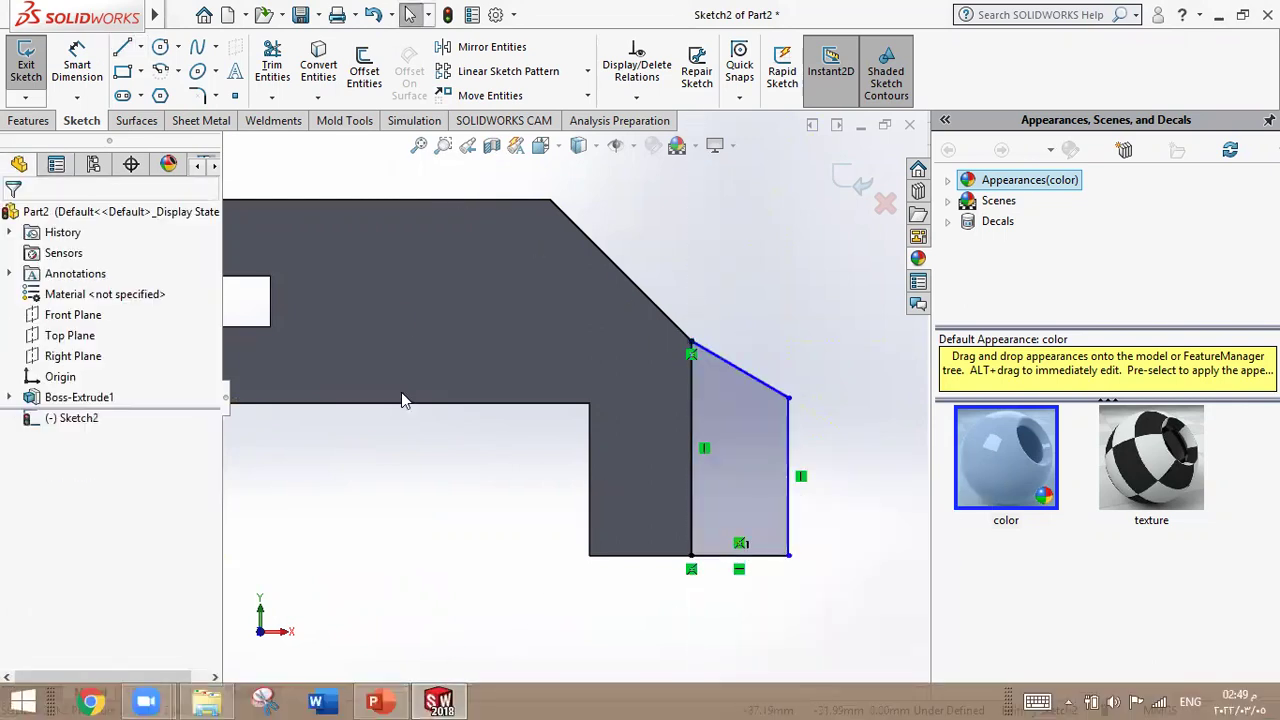
# - Dimension the new profile's bottom edge to a 30 mm width
pyautogui.click(77, 62)
pyautogui.click(771, 566)
pyautogui.click(766, 590)
pyautogui.press('Return')
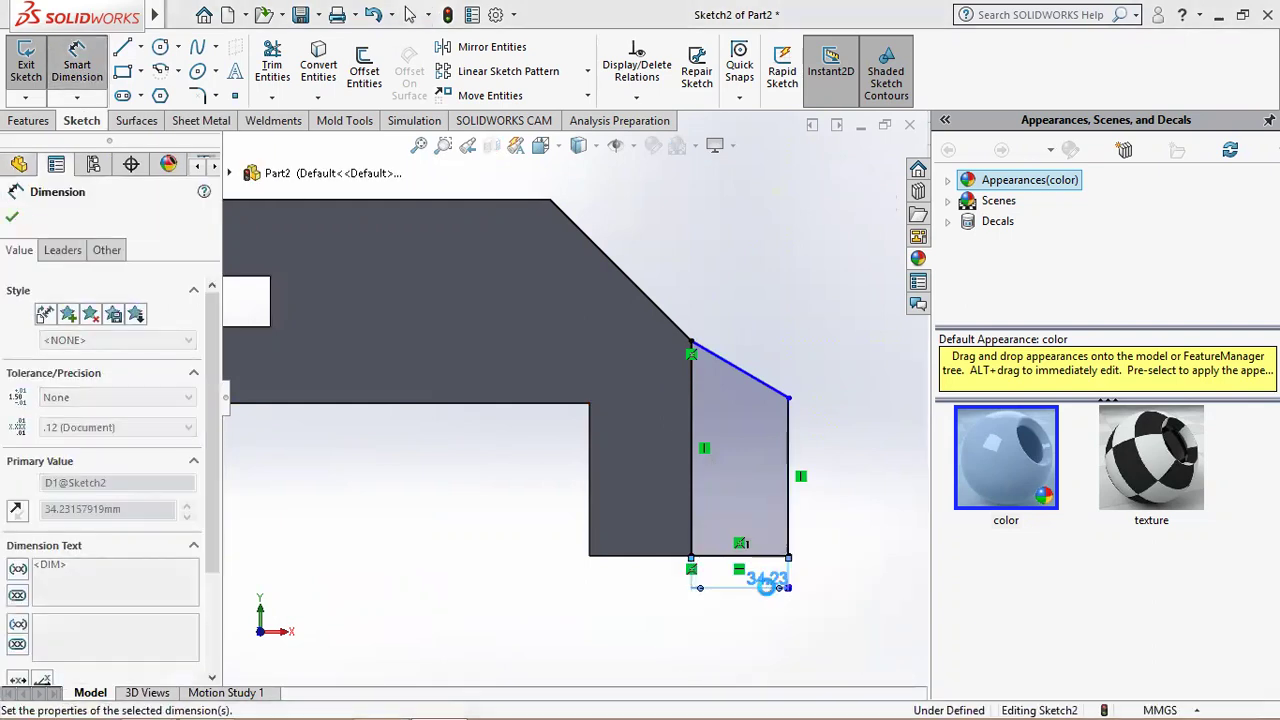
pyautogui.click(405, 698)
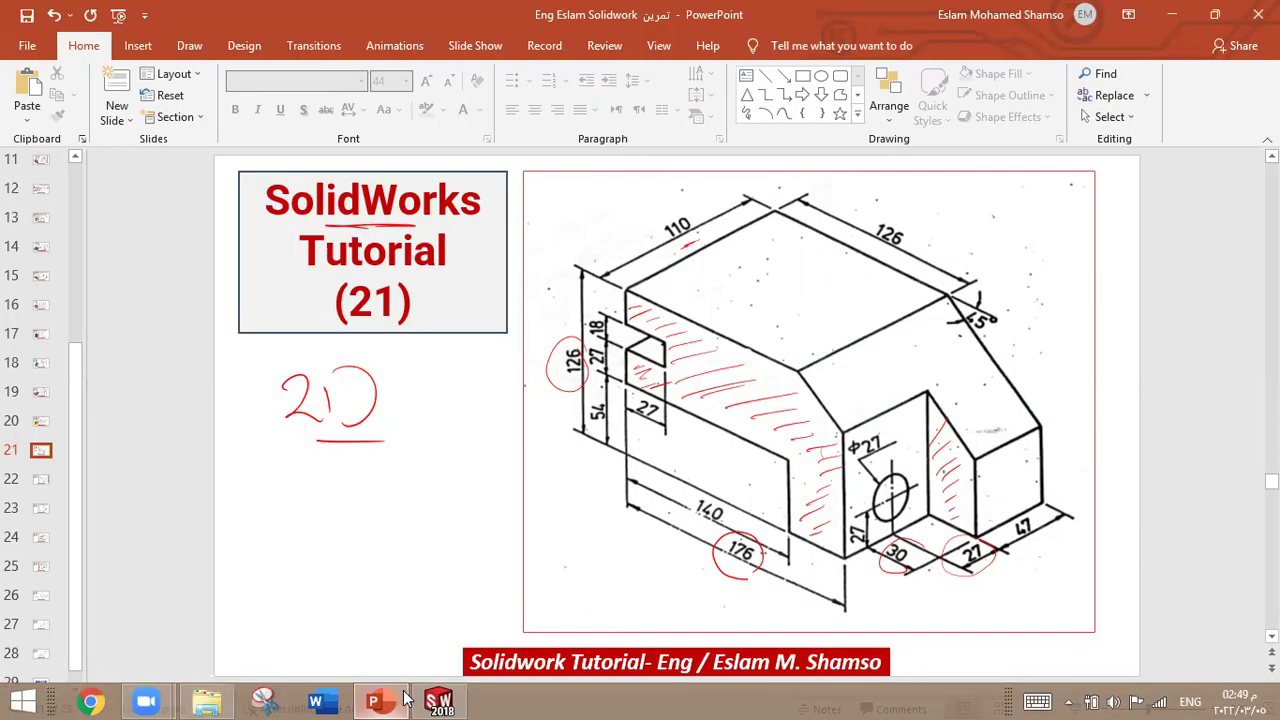
pyautogui.click(405, 698)
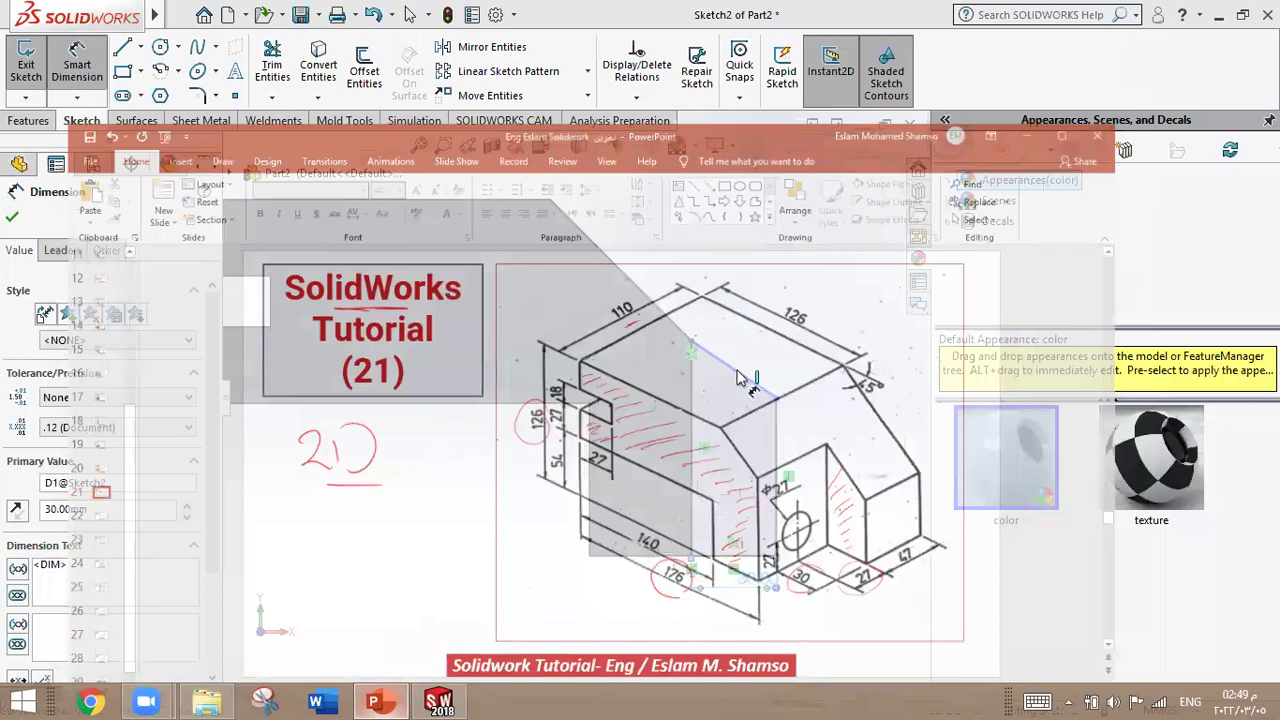
# - Set a 45° angle between the slanted top and vertical edge, then switch to isometric view
pyautogui.click(737, 373)
pyautogui.click(692, 390)
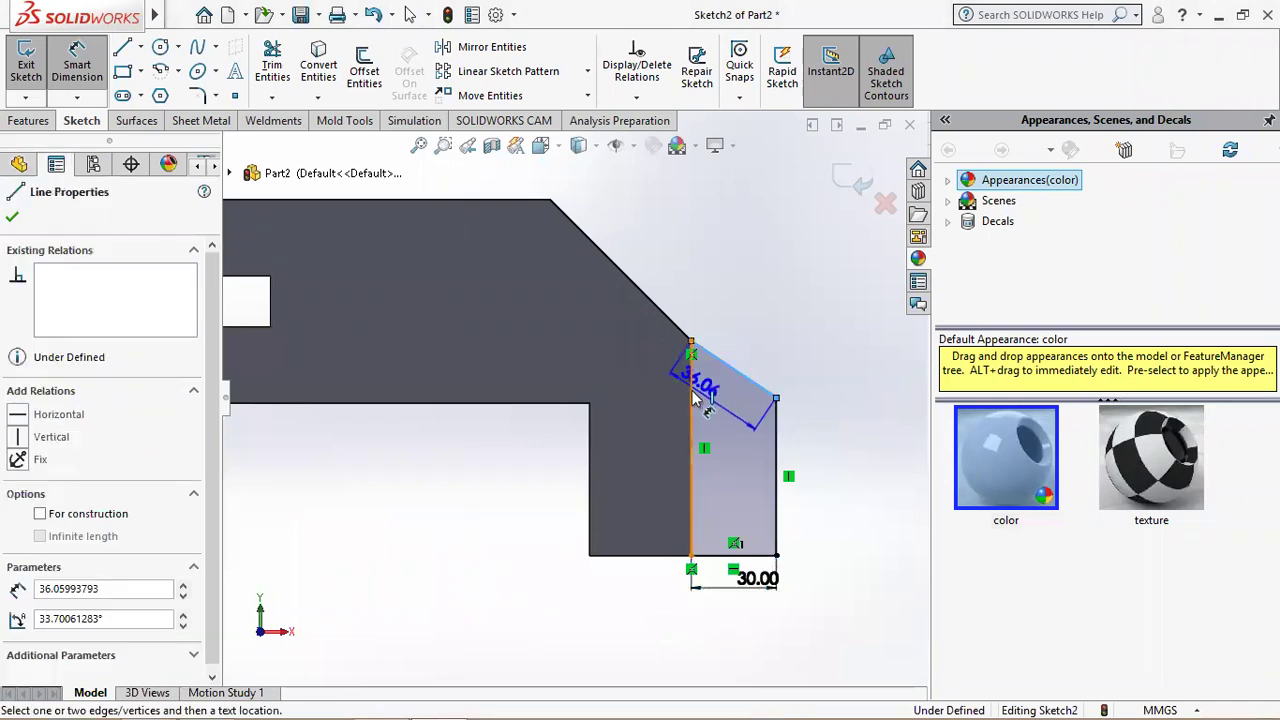
pyautogui.click(735, 415)
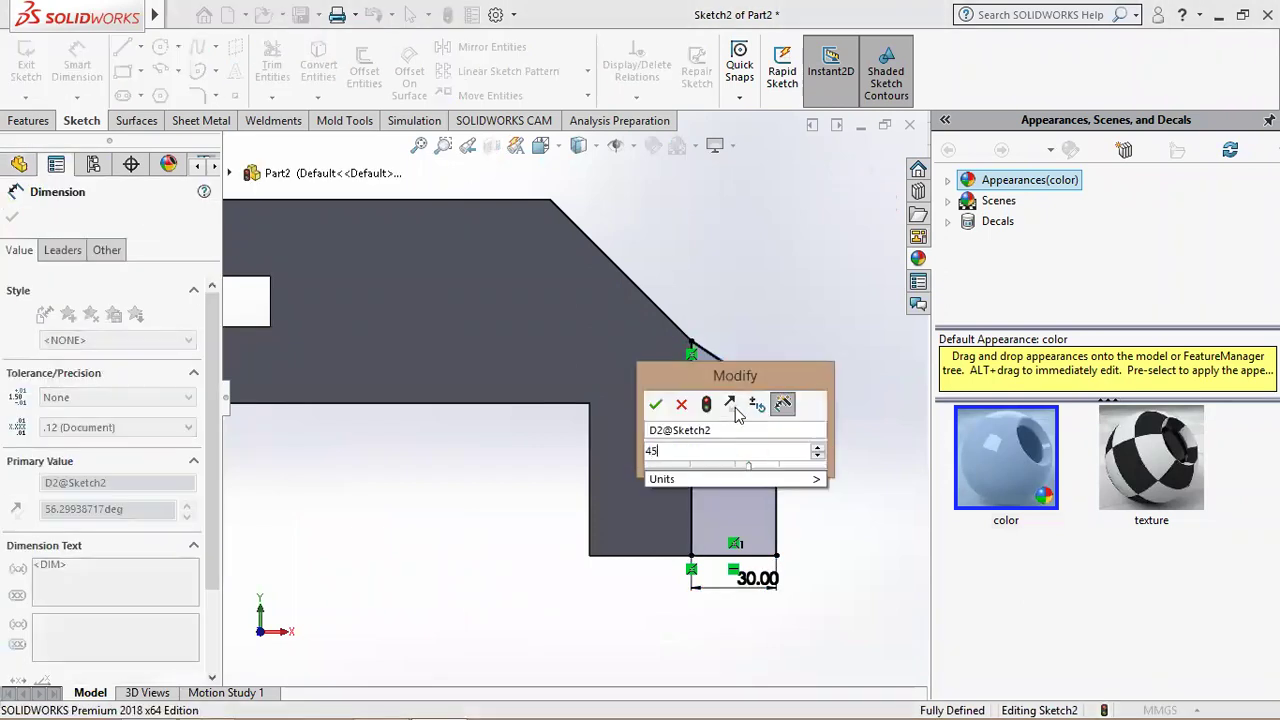
pyautogui.write('45')
pyautogui.press('Return')
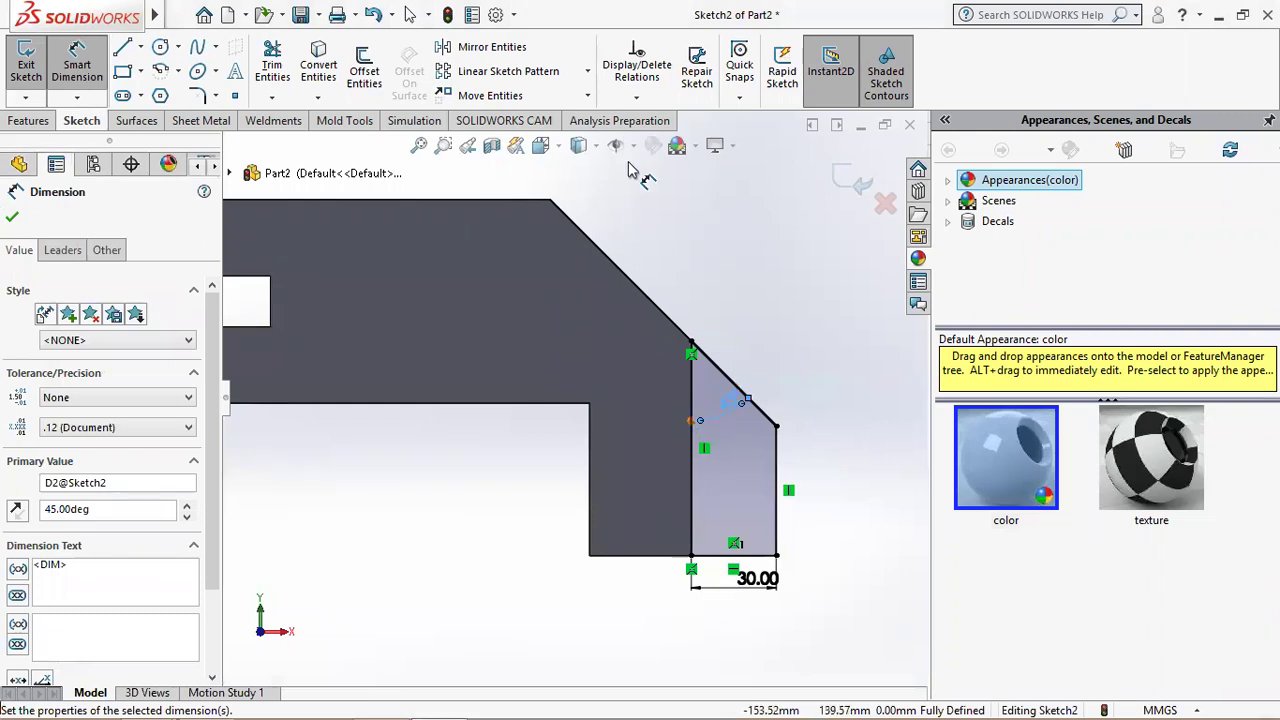
pyautogui.click(540, 145)
pyautogui.click(647, 198)
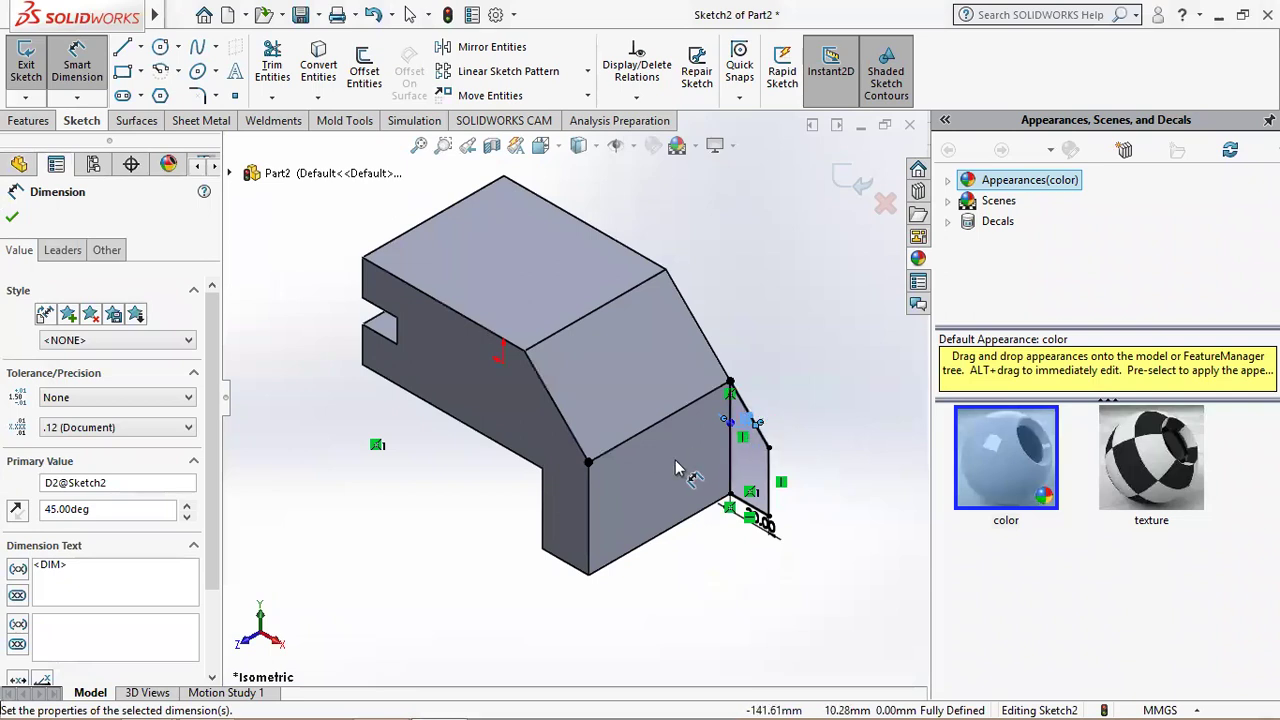
# - Extrude the slanted-top profile 47 mm, reversed toward the part, as Boss-Extrude2
pyautogui.click(375, 700)
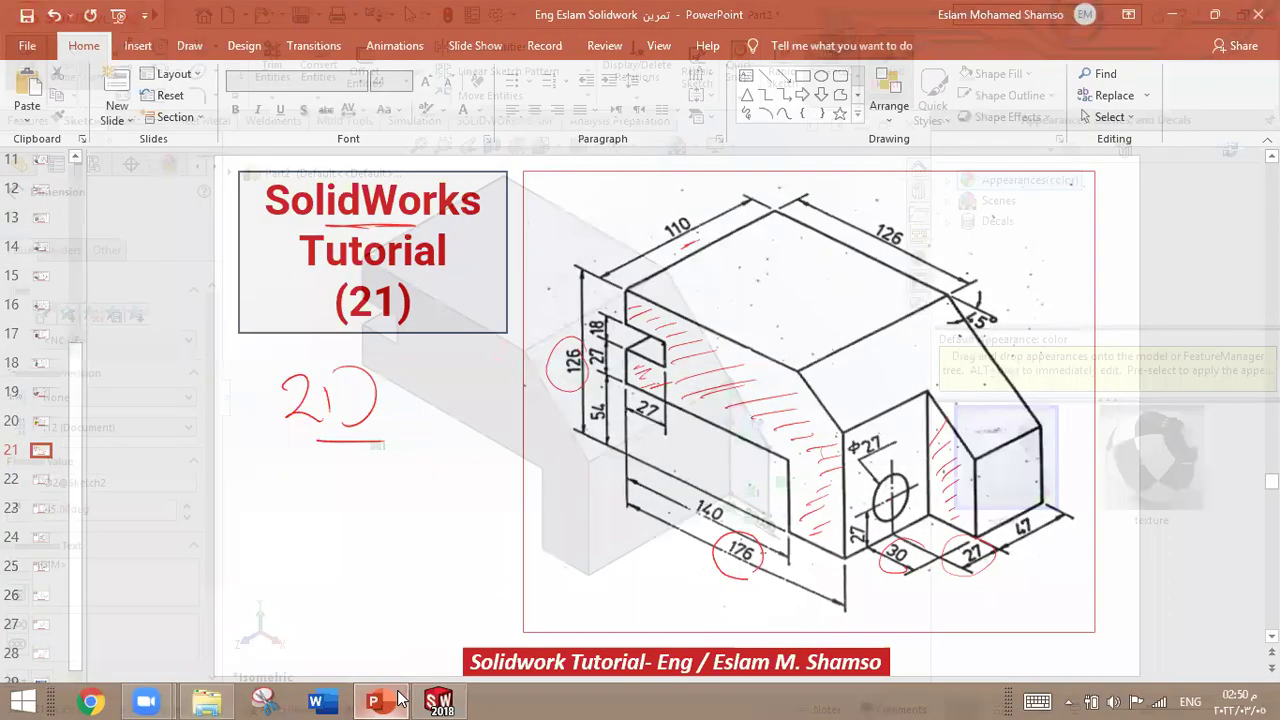
pyautogui.click(398, 698)
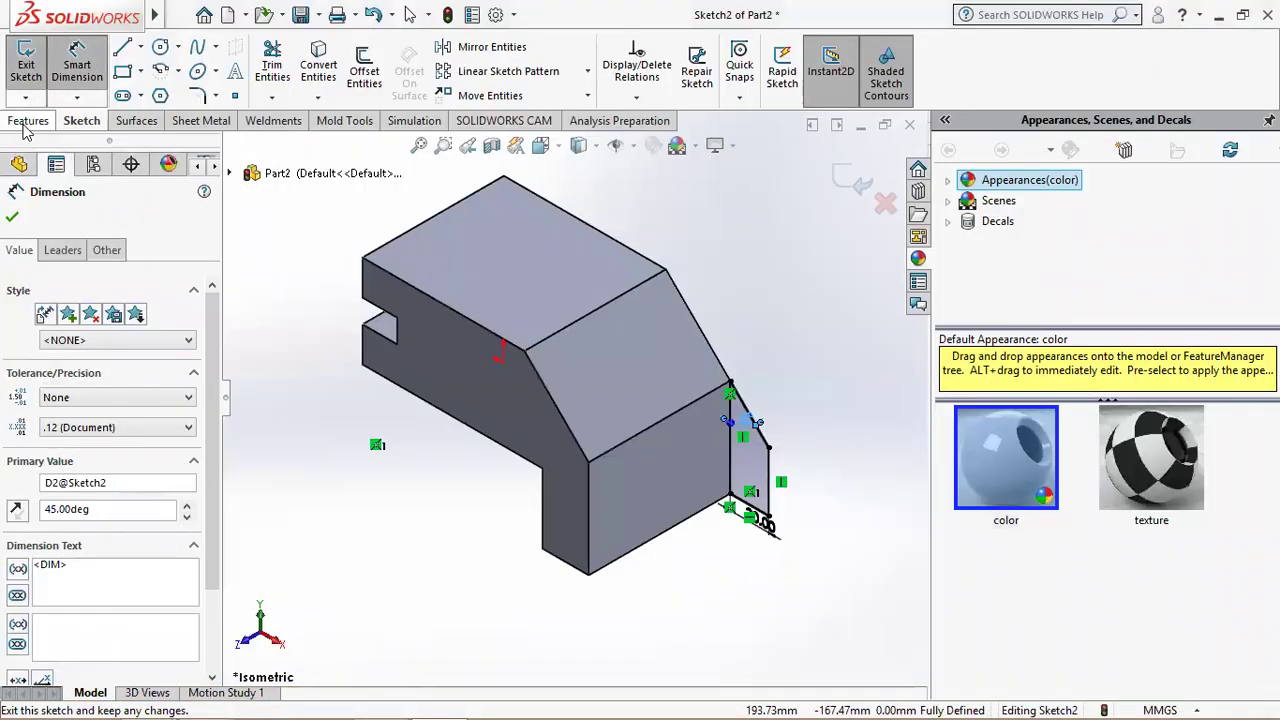
pyautogui.click(30, 85)
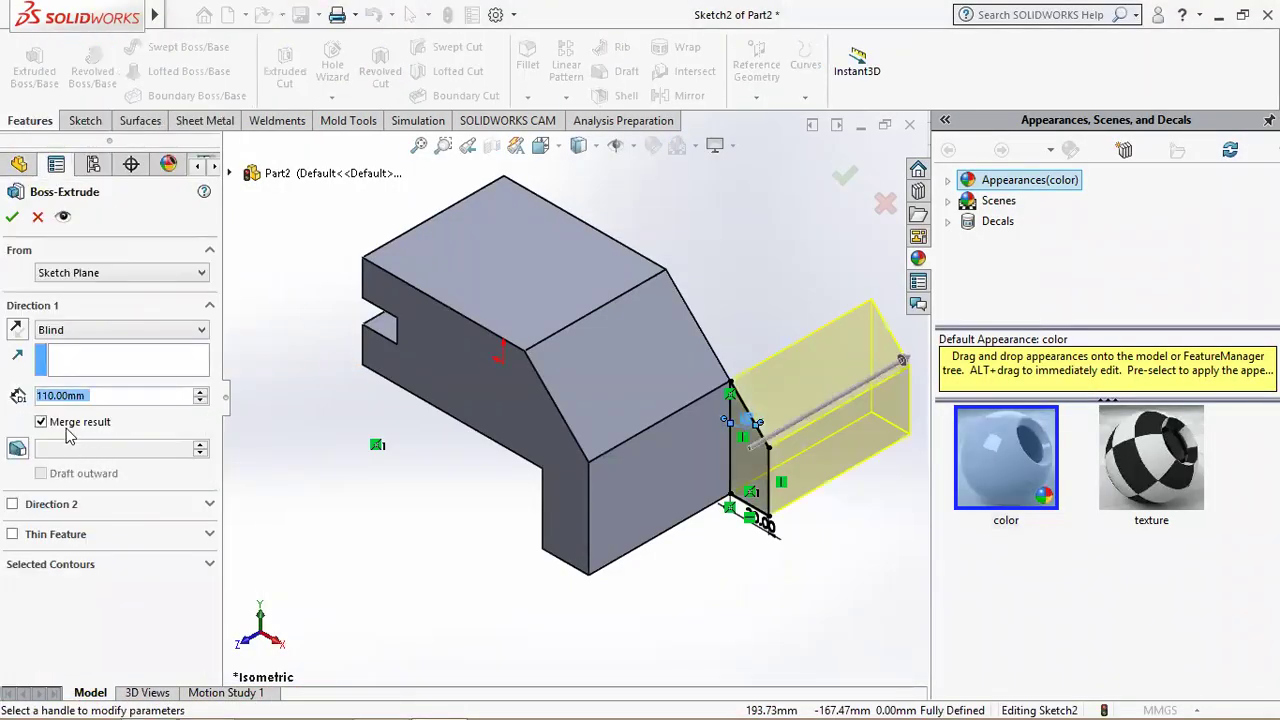
pyautogui.write('45')
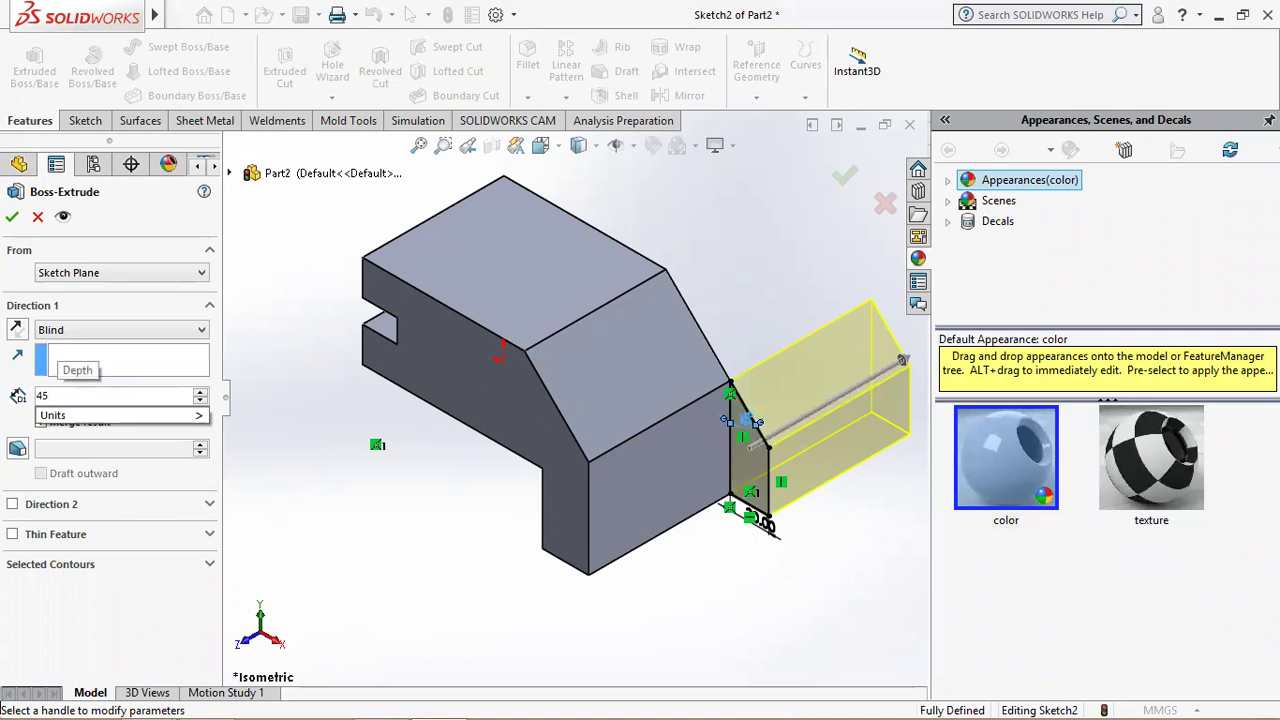
pyautogui.press('BackSpace')
pyautogui.write('7')
pyautogui.press('Return')
pyautogui.click(17, 331)
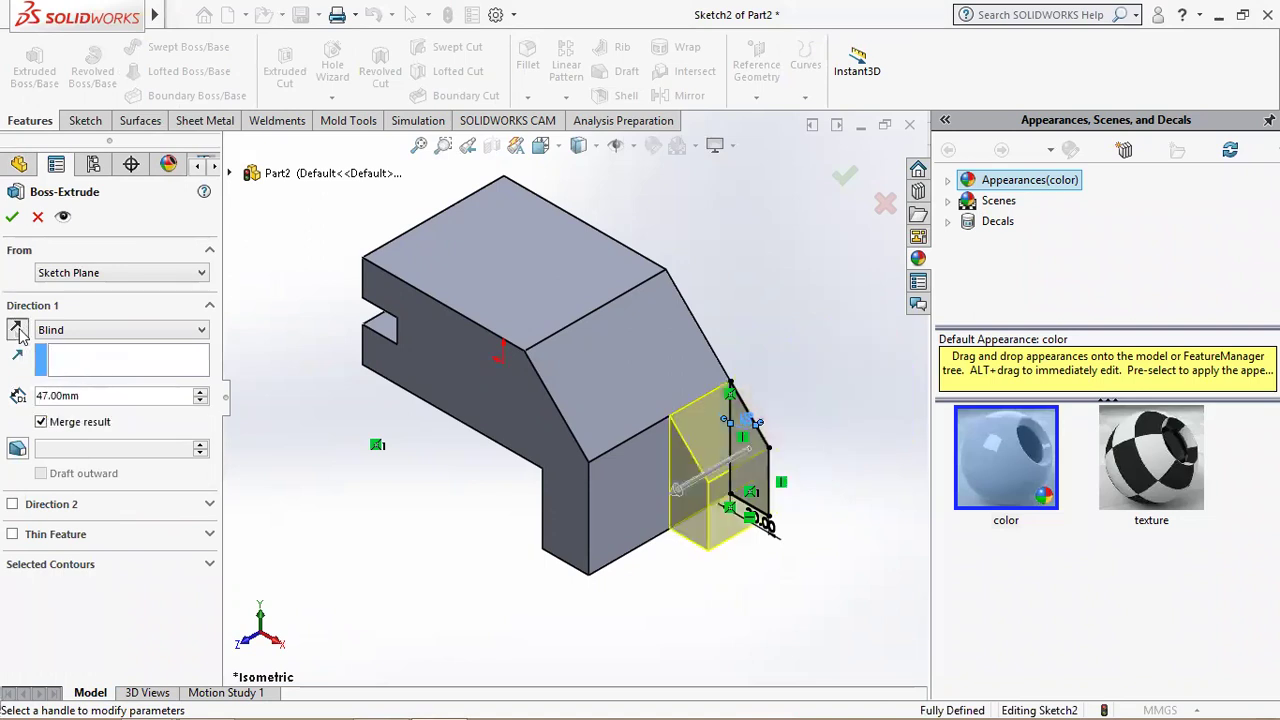
pyautogui.click(10, 218)
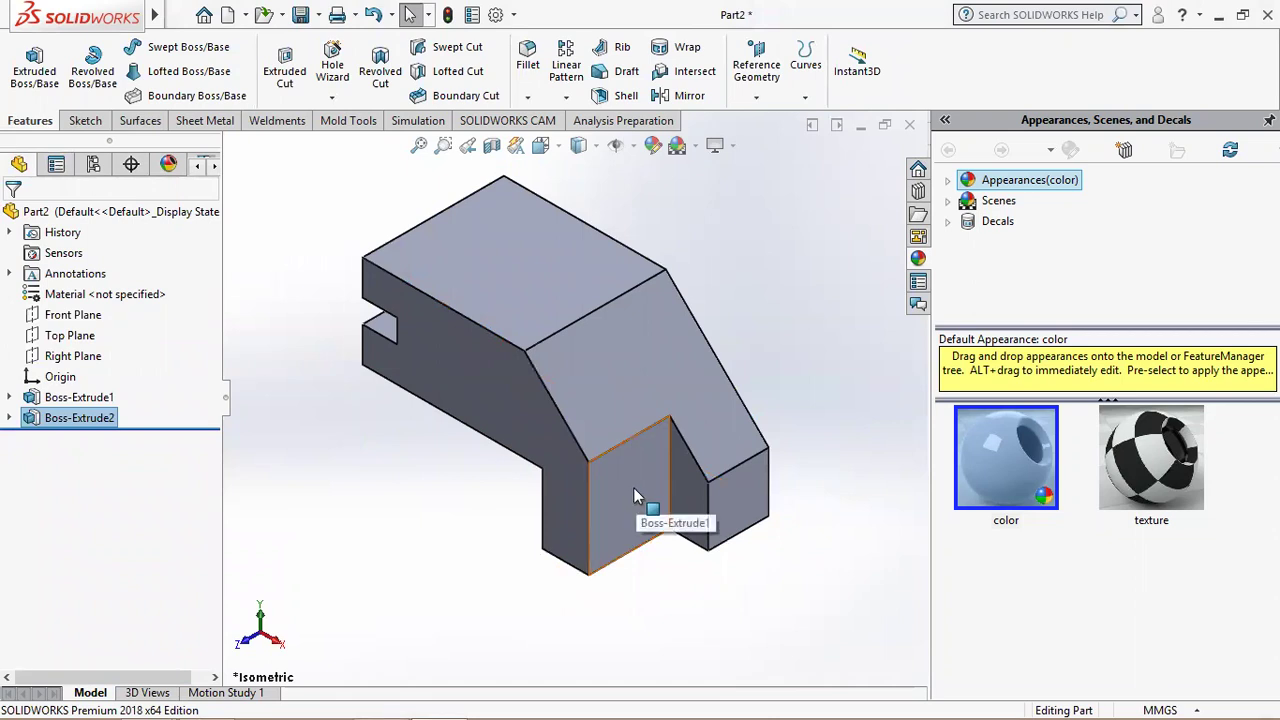
# - Start a sketch on the lower step's front face, view it head-on, and draw a circle
pyautogui.rightClick(633, 487)
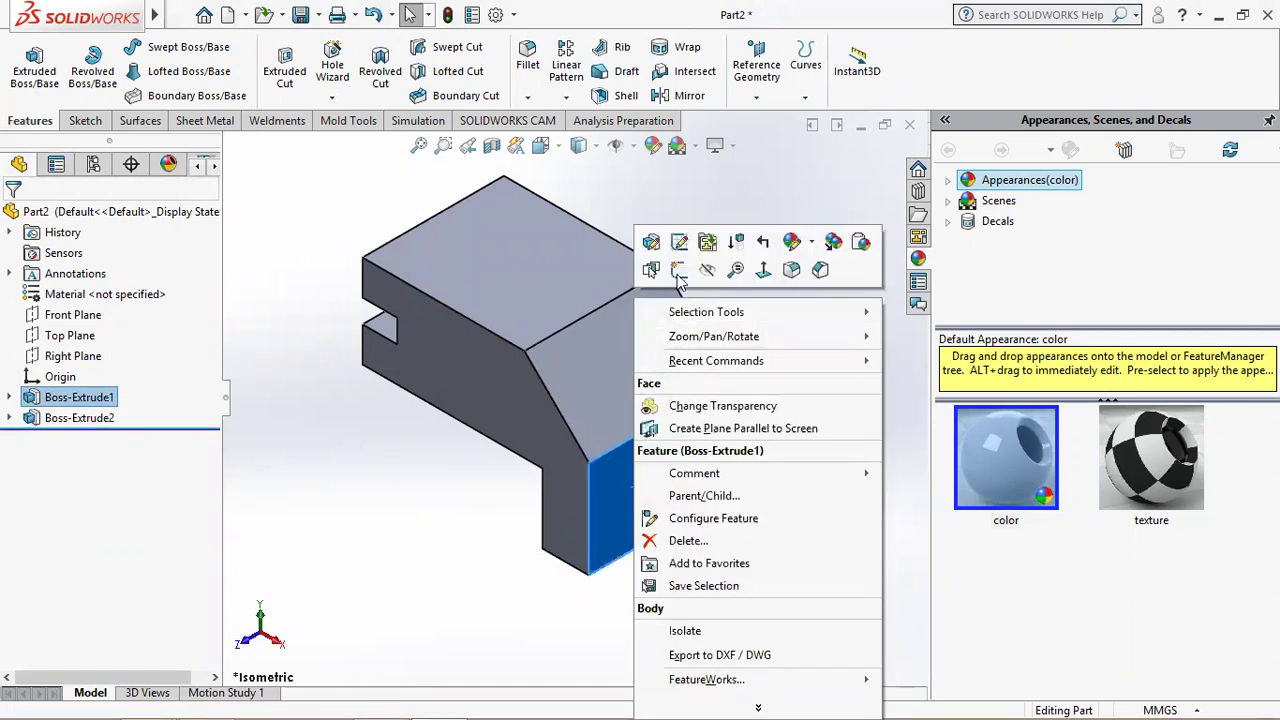
pyautogui.click(678, 272)
pyautogui.rightClick(68, 437)
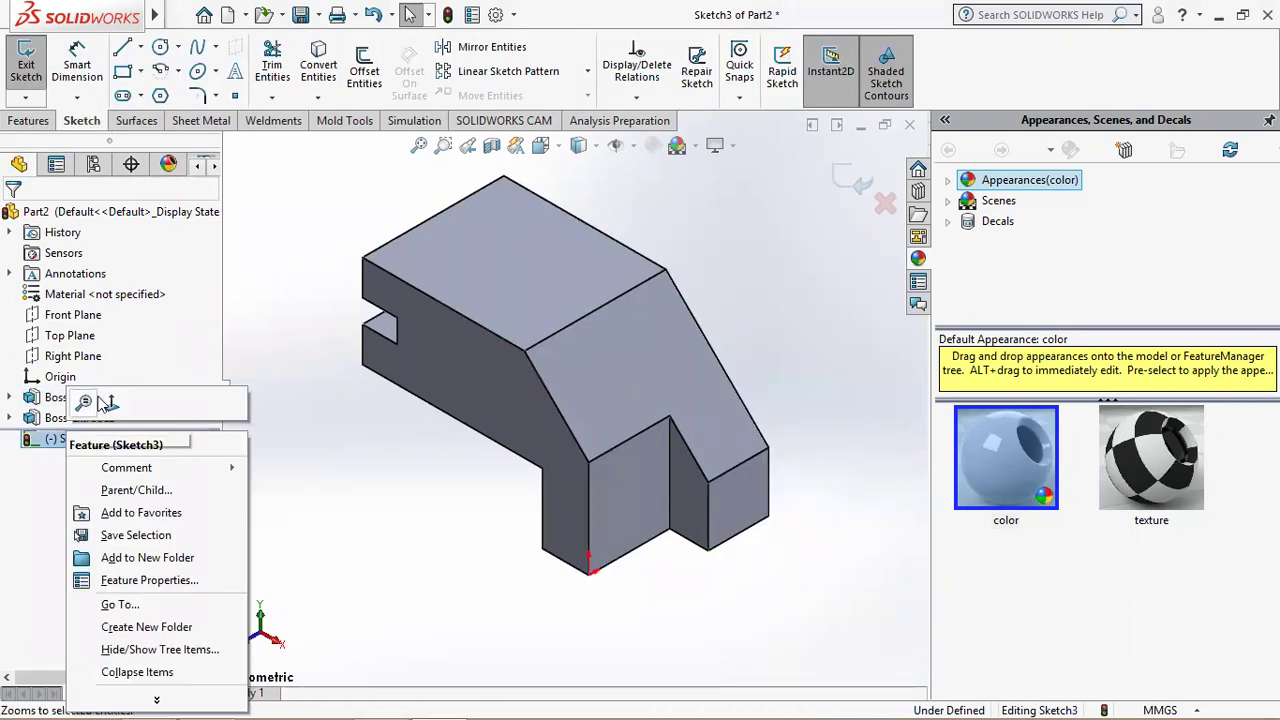
pyautogui.click(86, 402)
pyautogui.click(160, 47)
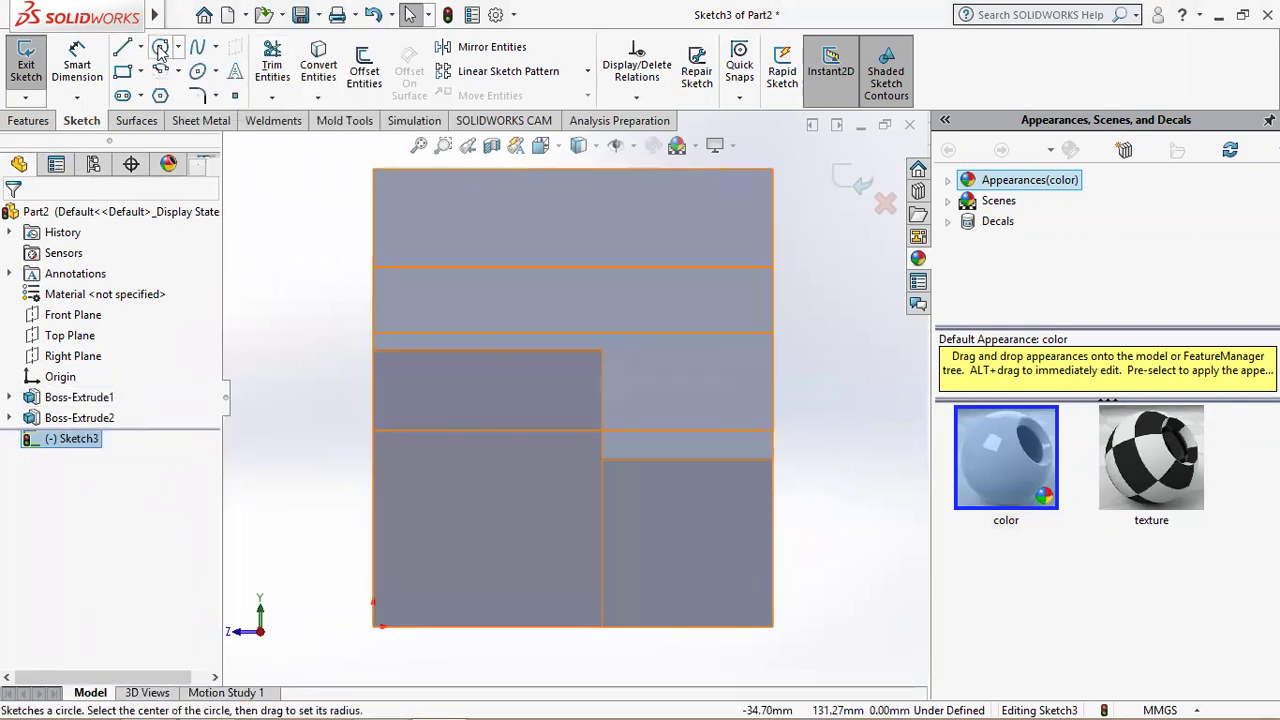
pyautogui.click(491, 484)
pyautogui.click(449, 538)
pyautogui.rightClick(455, 525)
pyautogui.click(491, 540)
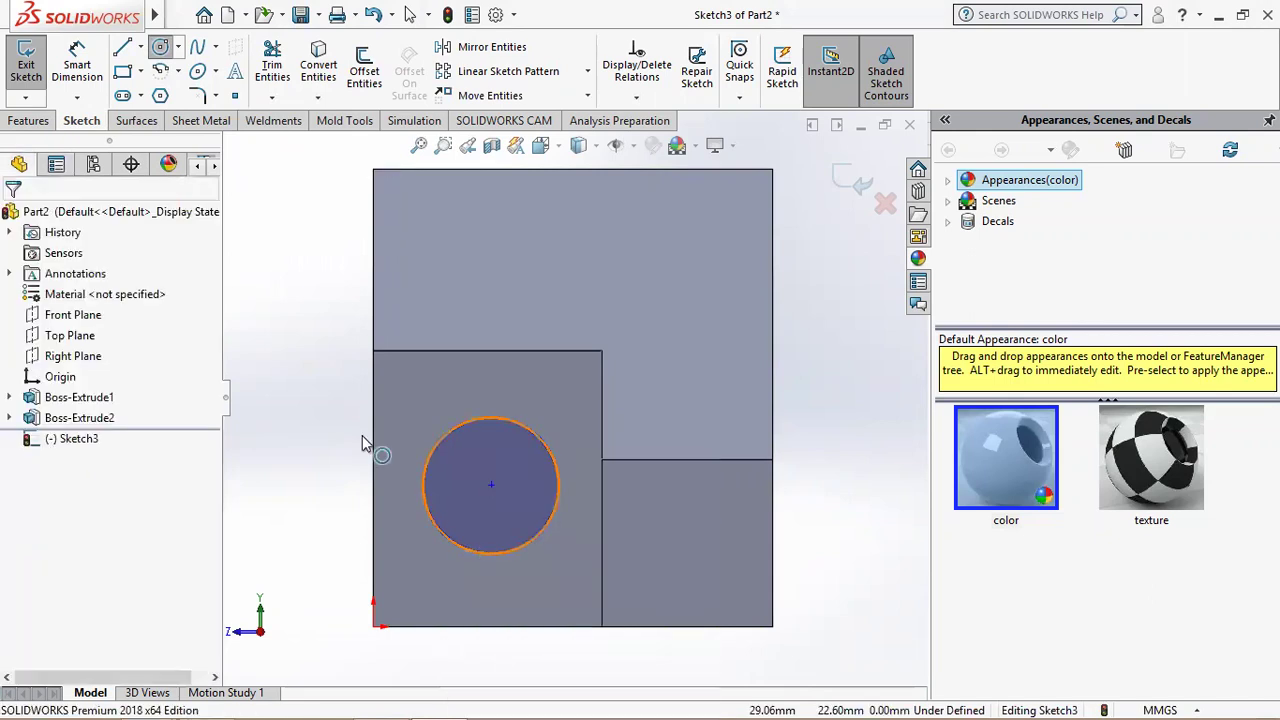
# - Dimension the circle's diameter to 27 mm
pyautogui.click(77, 65)
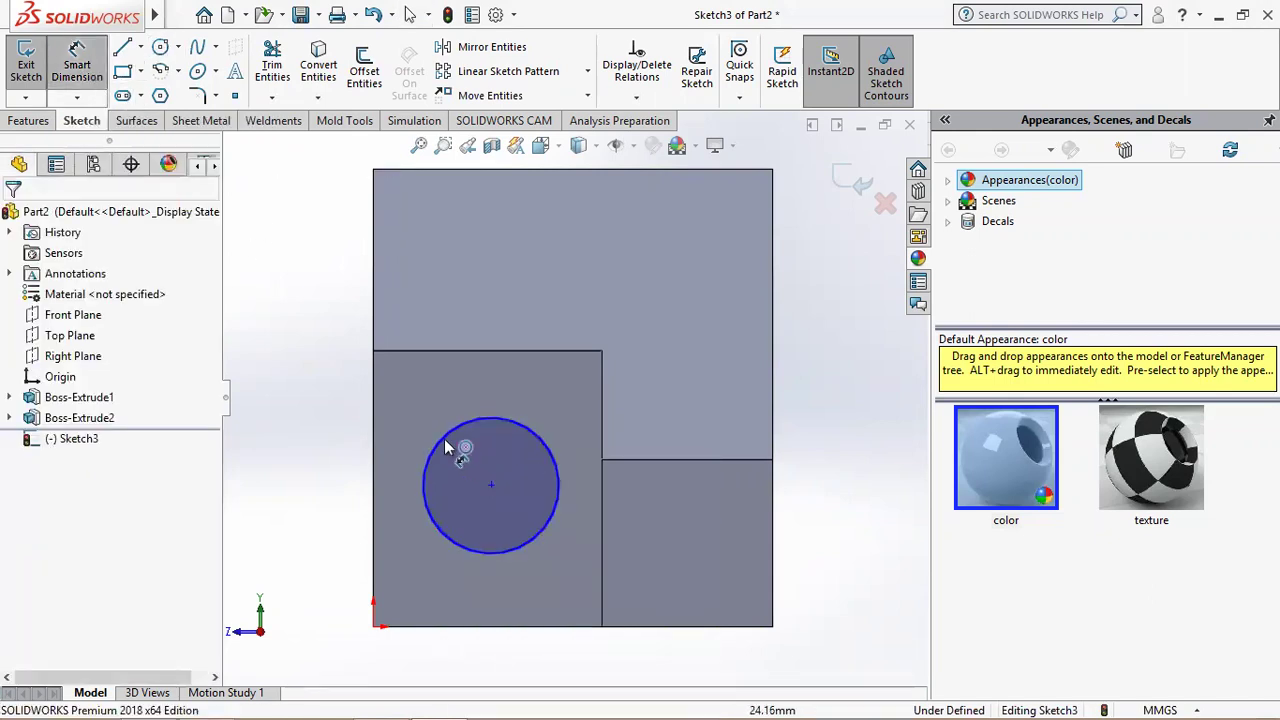
pyautogui.click(447, 450)
pyautogui.click(320, 455)
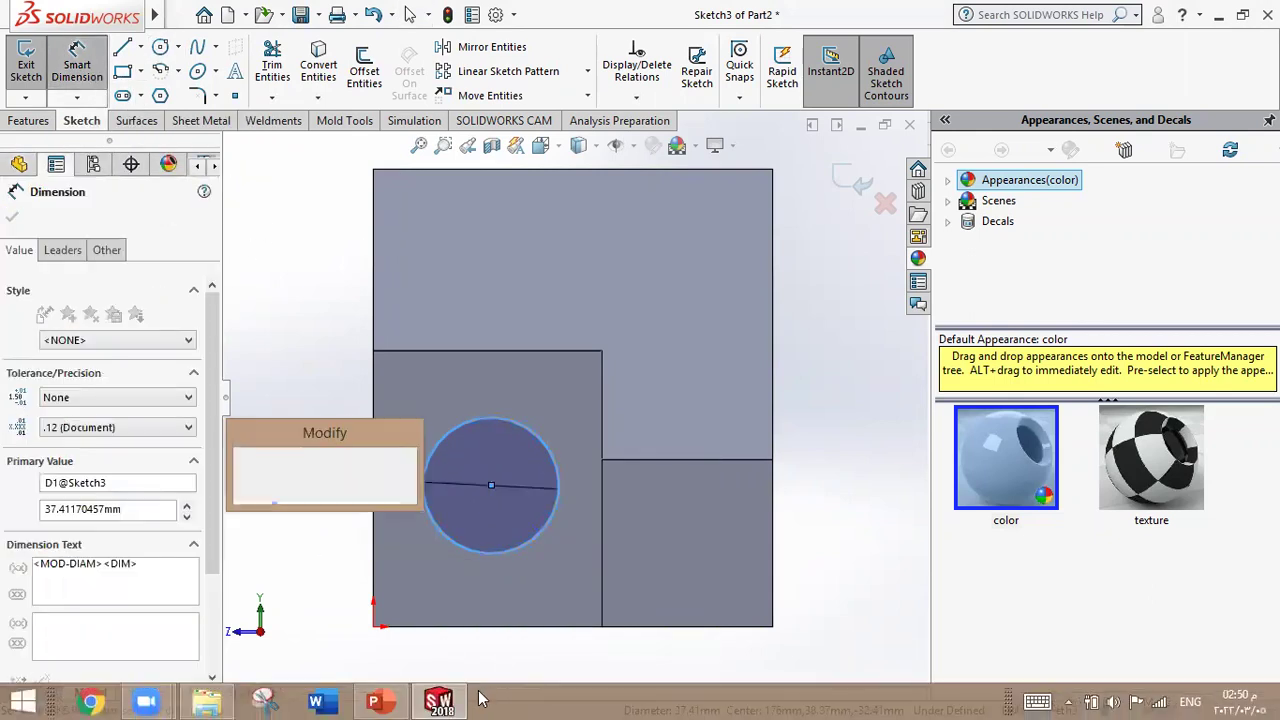
pyautogui.click(388, 700)
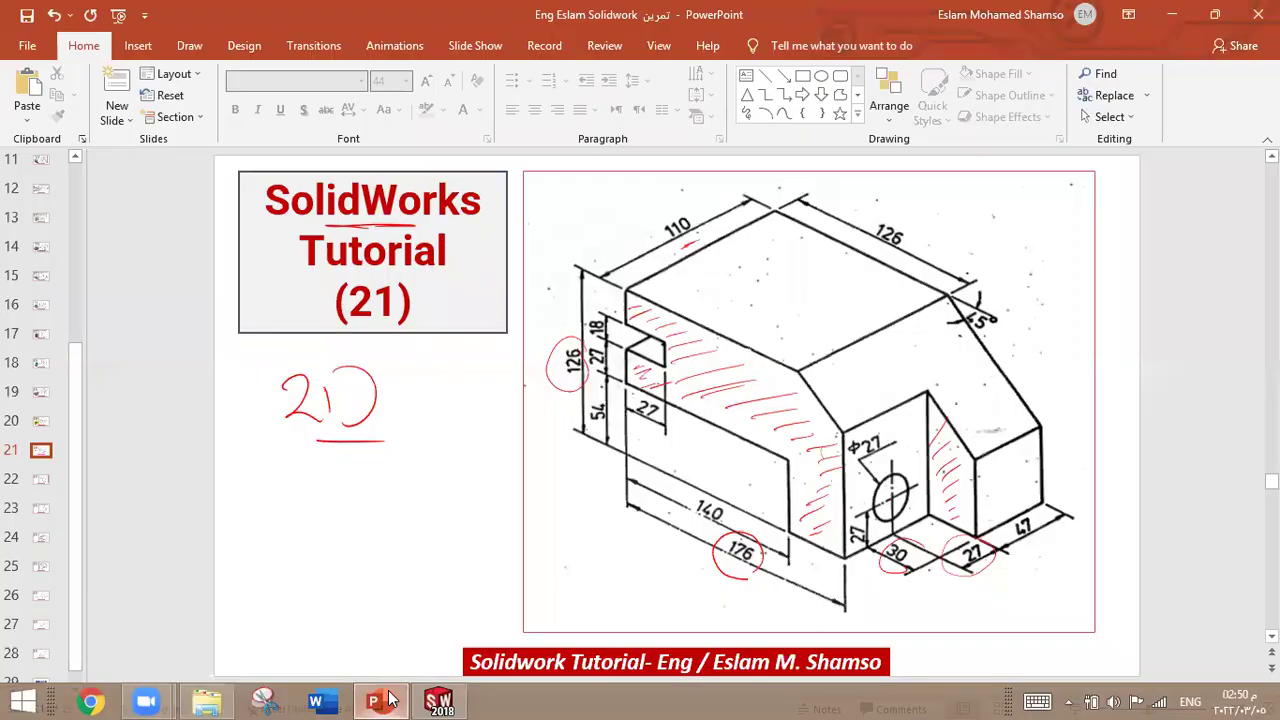
pyautogui.click(388, 700)
pyautogui.write('27')
pyautogui.press('Return')
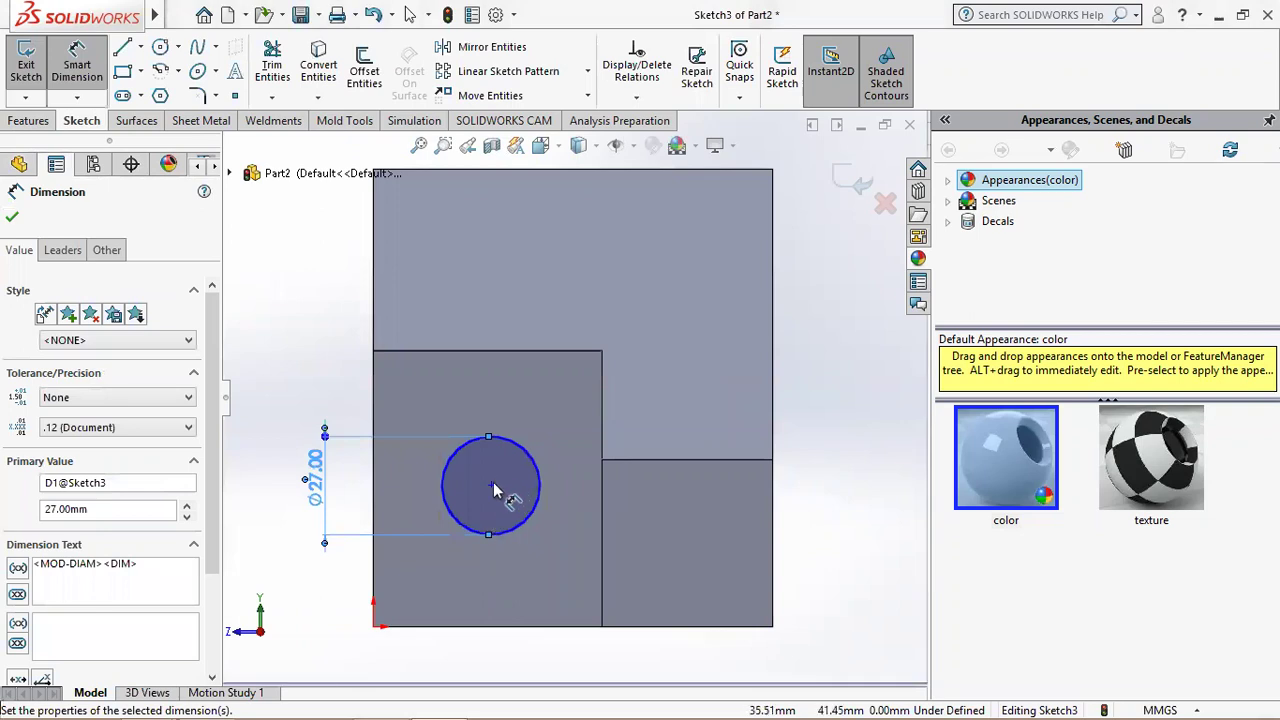
# - Place the circle centre 27 mm above the face's bottom edge
pyautogui.click(491, 486)
pyautogui.click(471, 626)
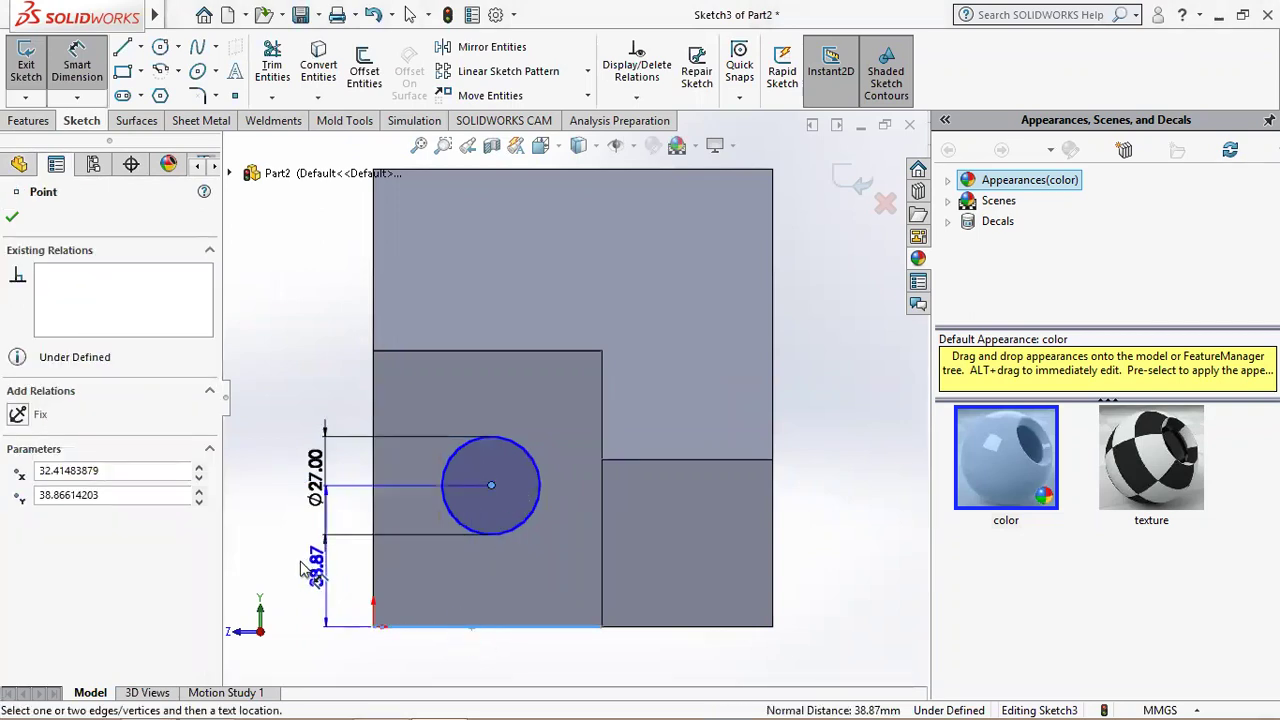
pyautogui.click(290, 570)
pyautogui.write('27')
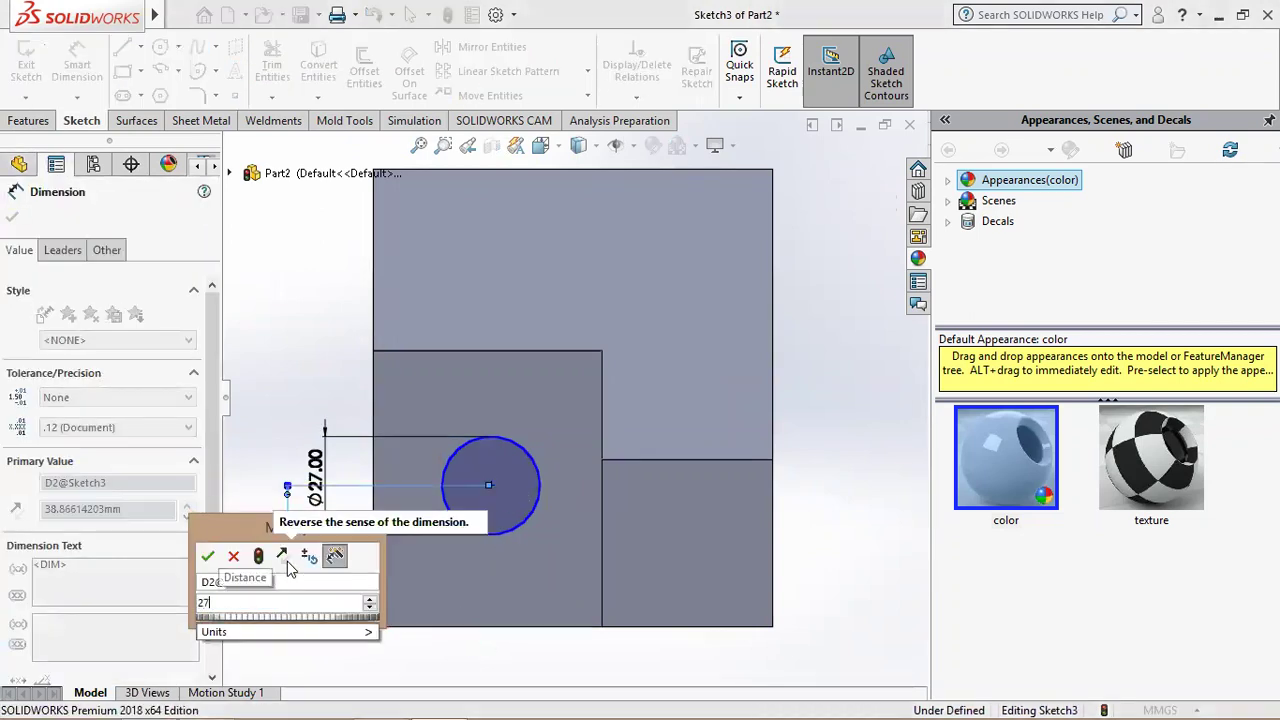
pyautogui.press('Return')
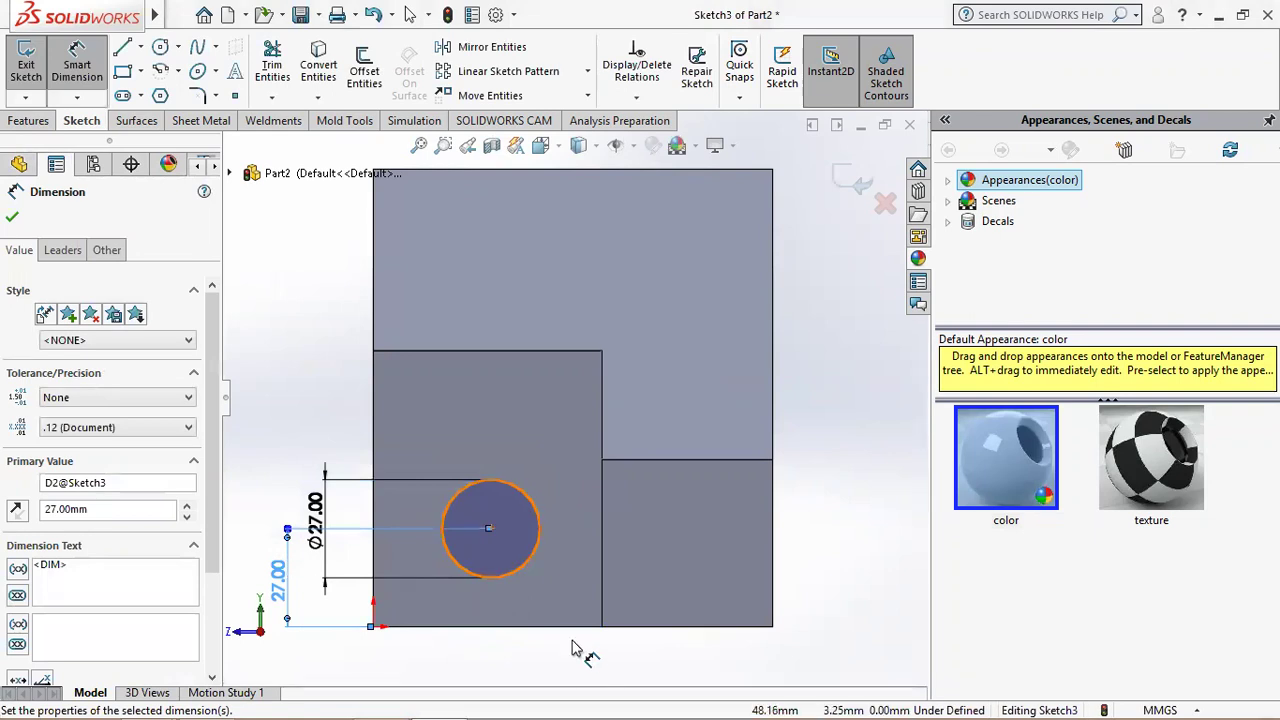
# - Set the circle centre 27 mm from the step's vertical edge and exit the sketch
pyautogui.click(603, 607)
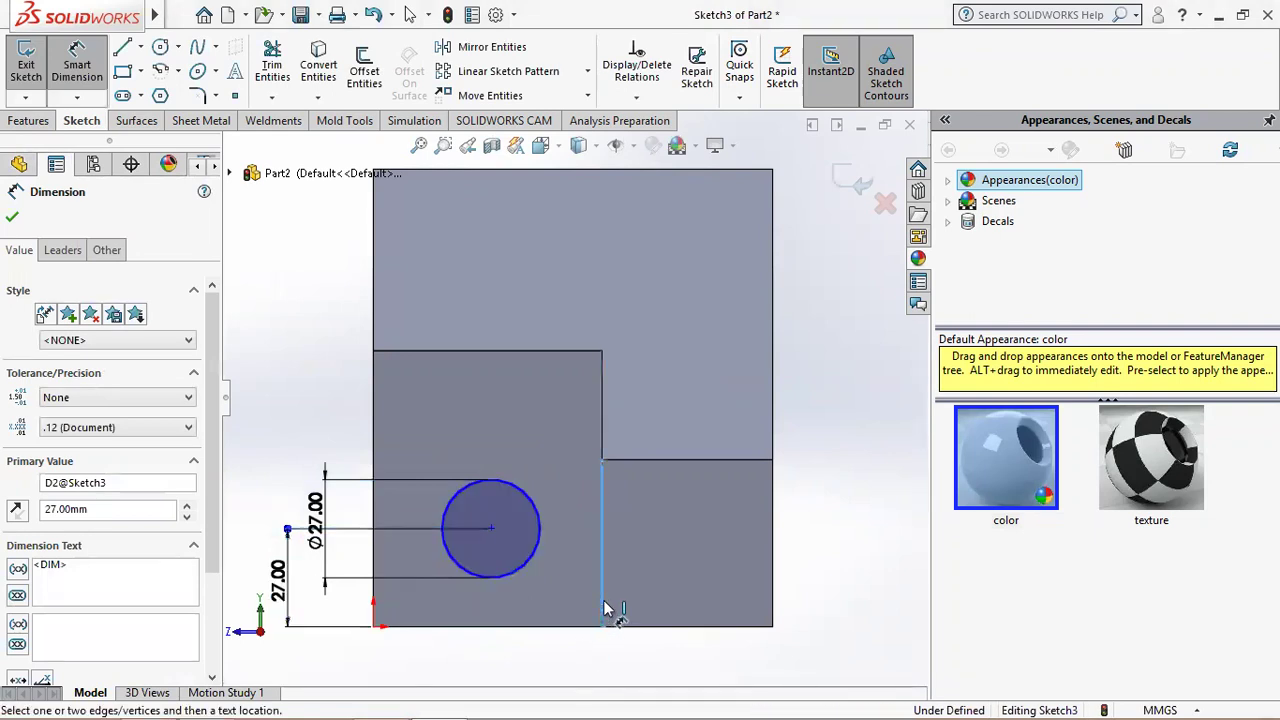
pyautogui.click(491, 528)
pyautogui.click(545, 668)
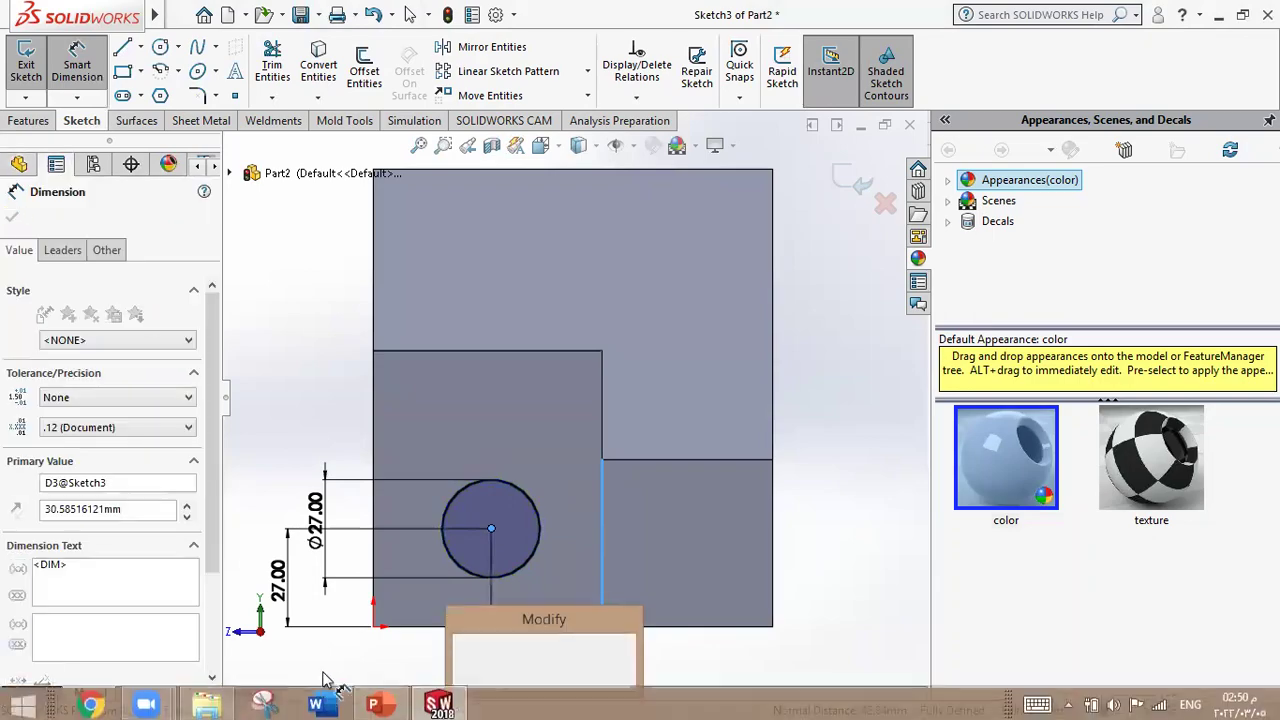
pyautogui.click(375, 700)
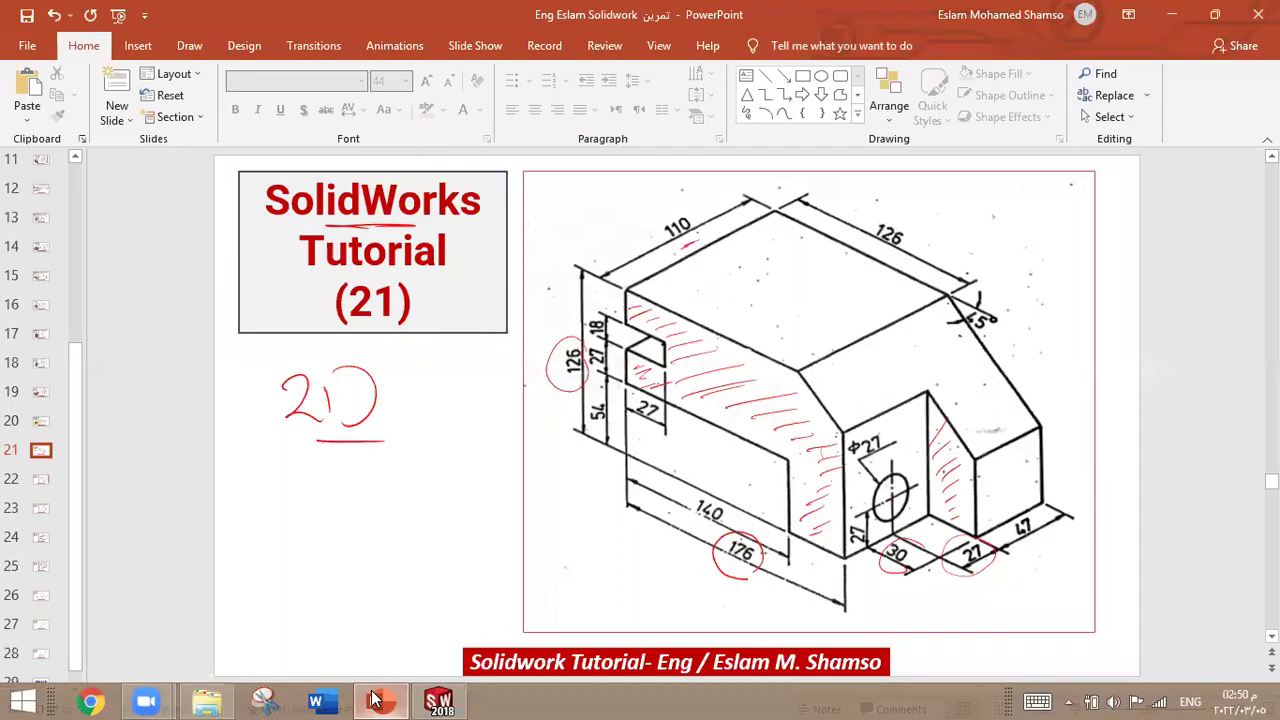
pyautogui.click(375, 700)
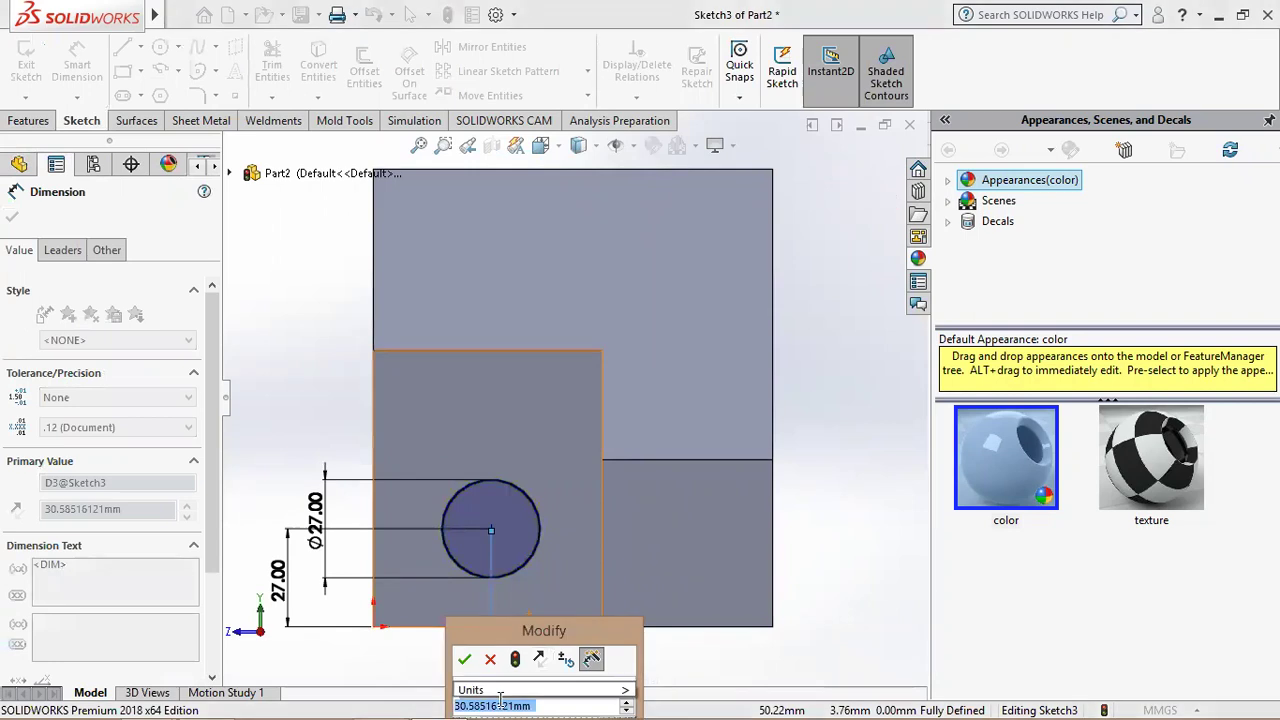
pyautogui.write('27')
pyautogui.press('Return')
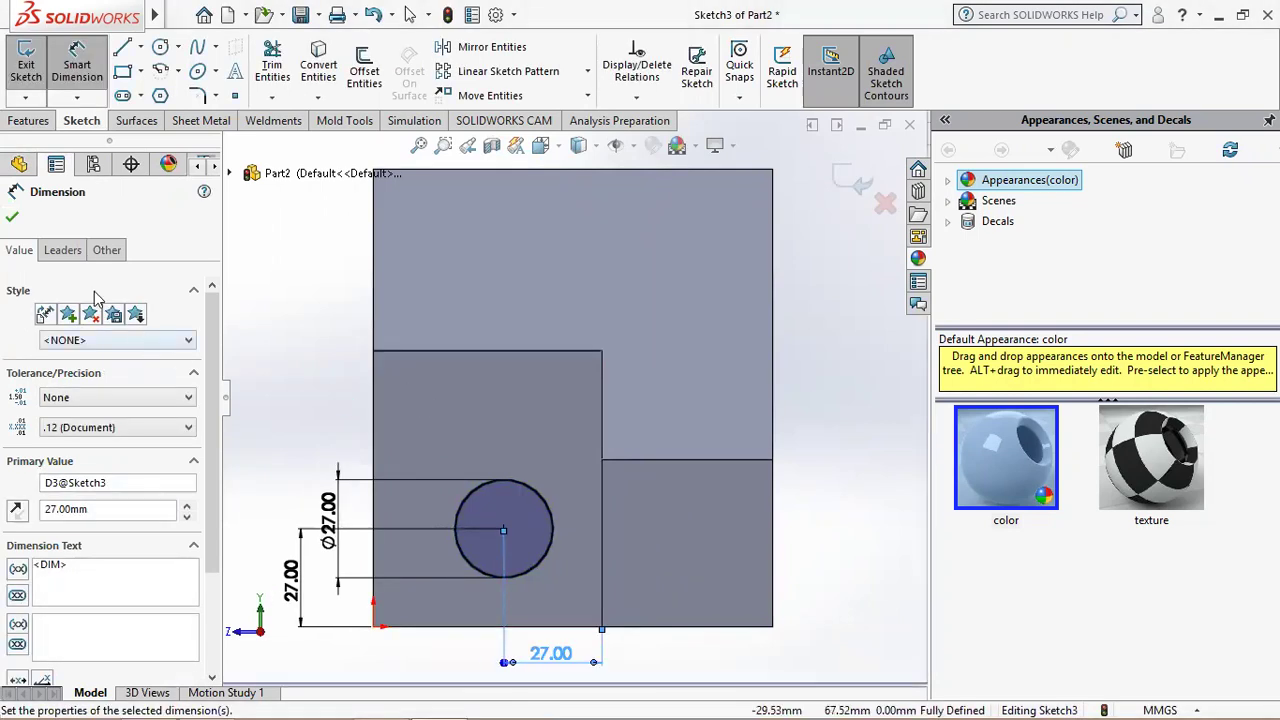
pyautogui.click(13, 220)
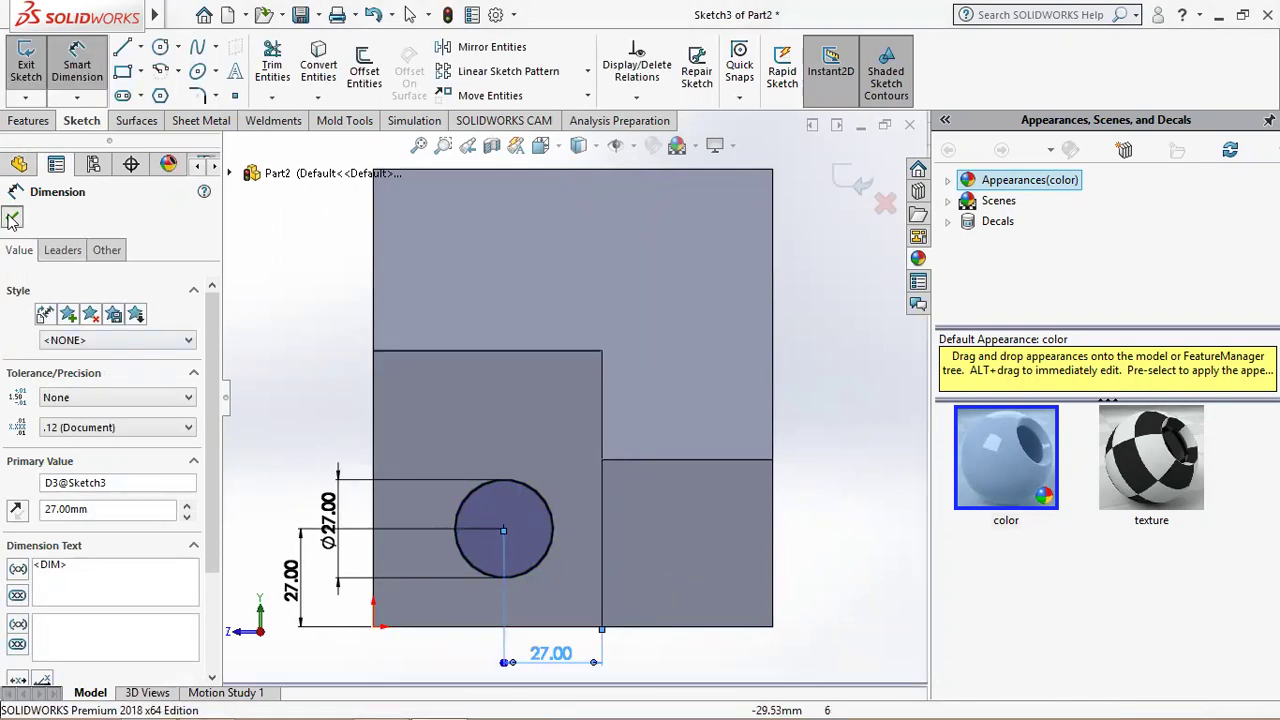
pyautogui.click(28, 120)
pyautogui.click(541, 145)
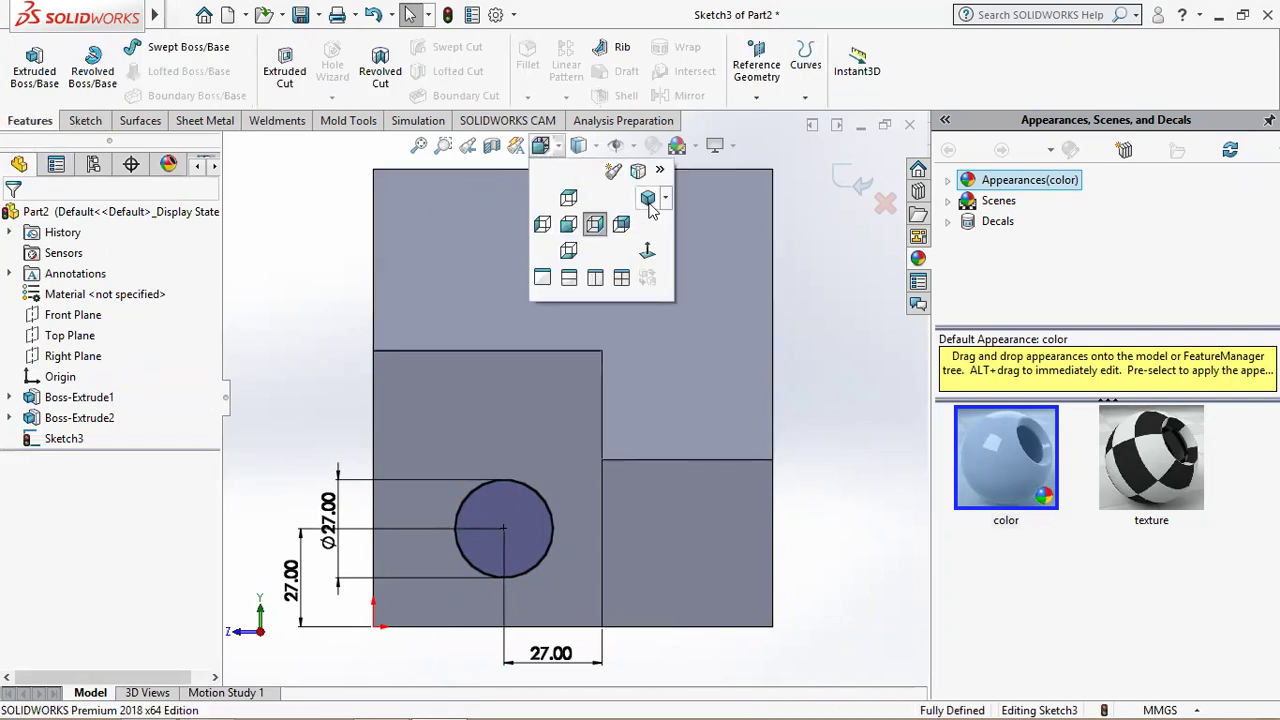
# - From isometric view, cut the Ø27 circle Through All as Cut-Extrude1
pyautogui.click(648, 200)
pyautogui.click(285, 70)
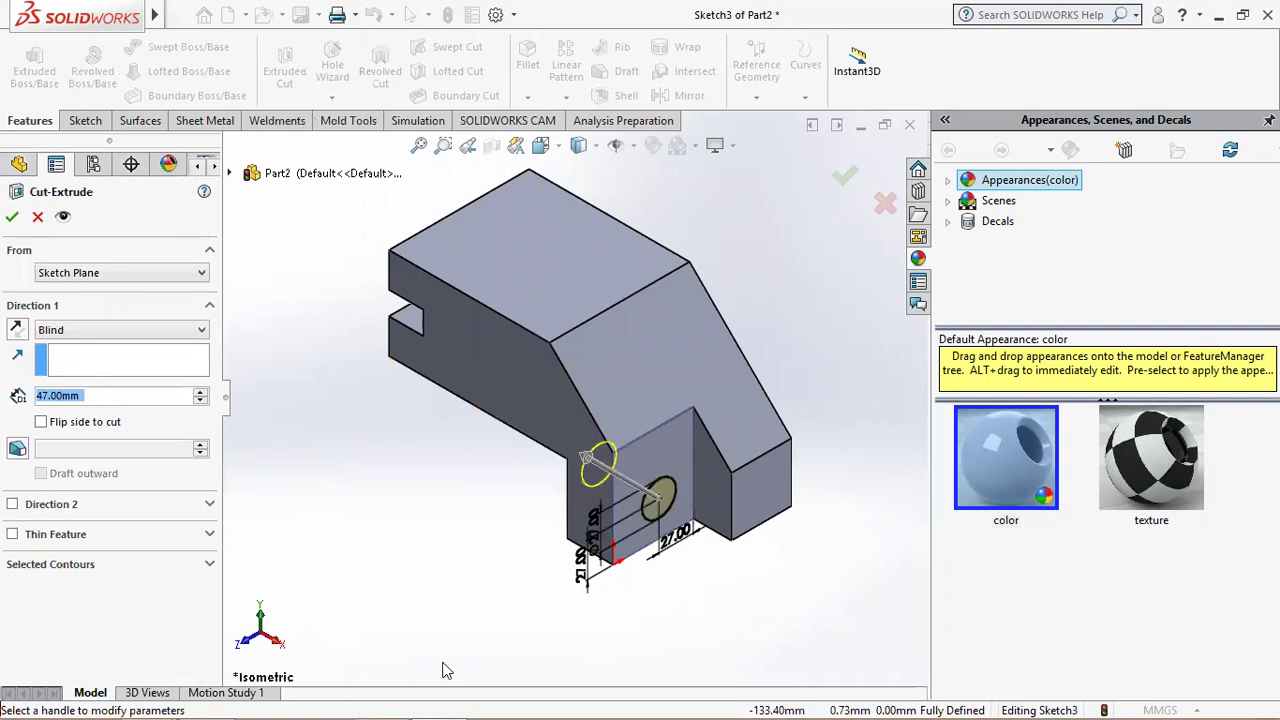
pyautogui.click(130, 329)
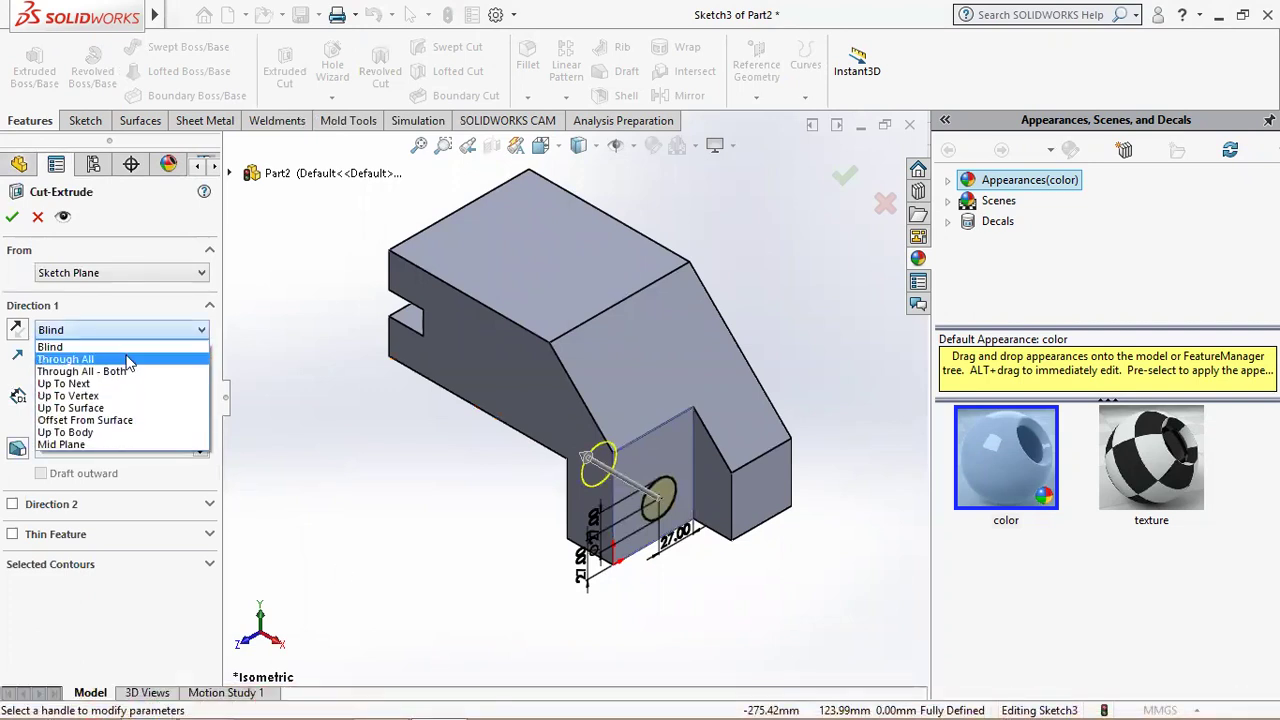
pyautogui.click(65, 355)
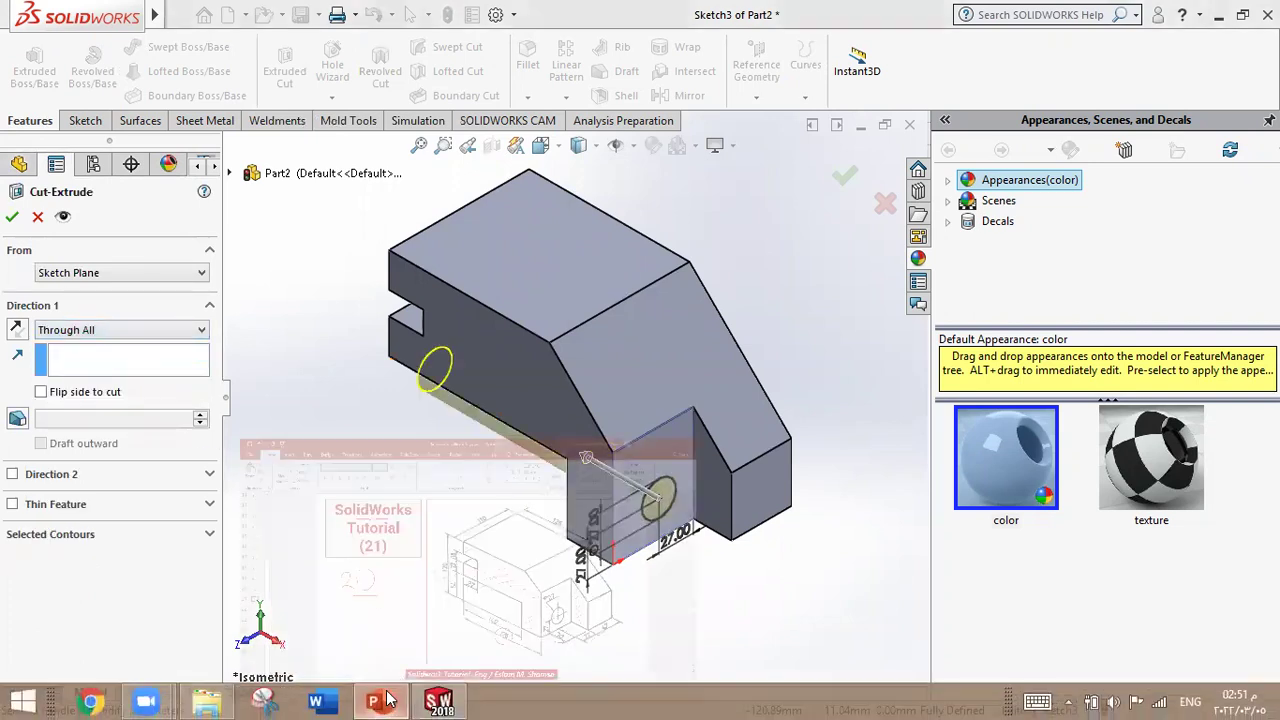
pyautogui.moveTo(374, 701)
pyautogui.click(388, 699)
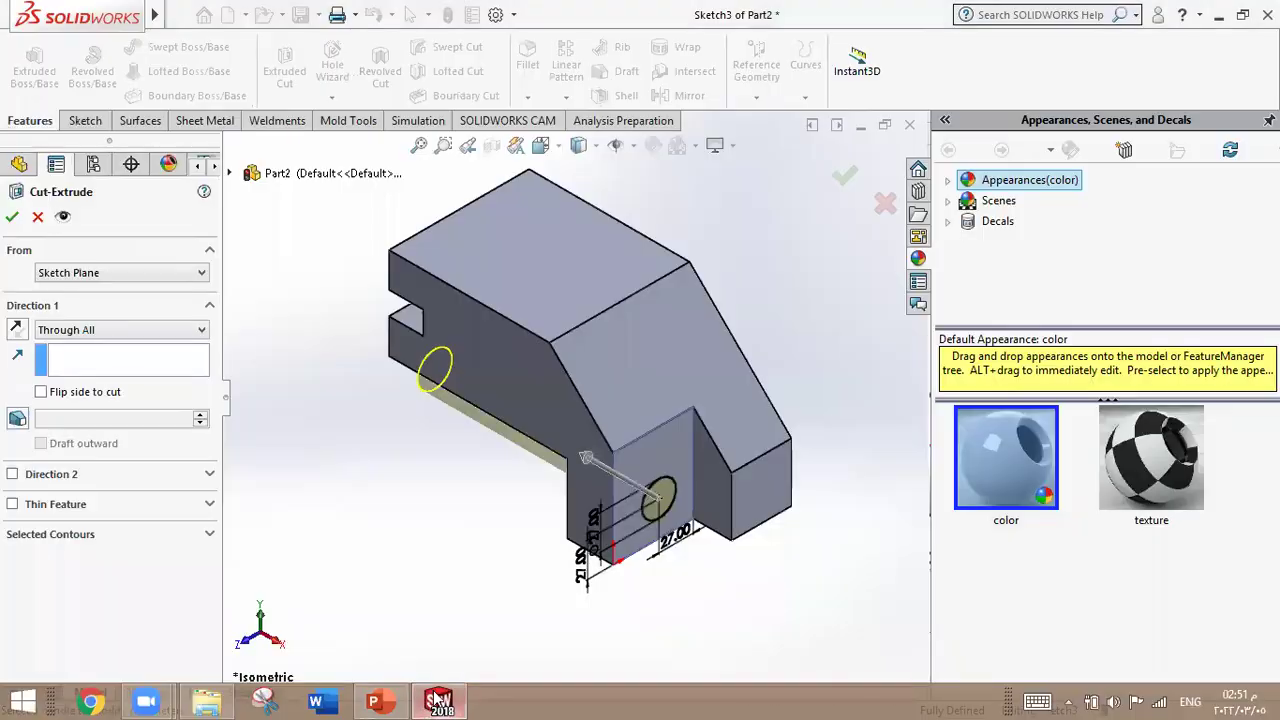
pyautogui.click(441, 699)
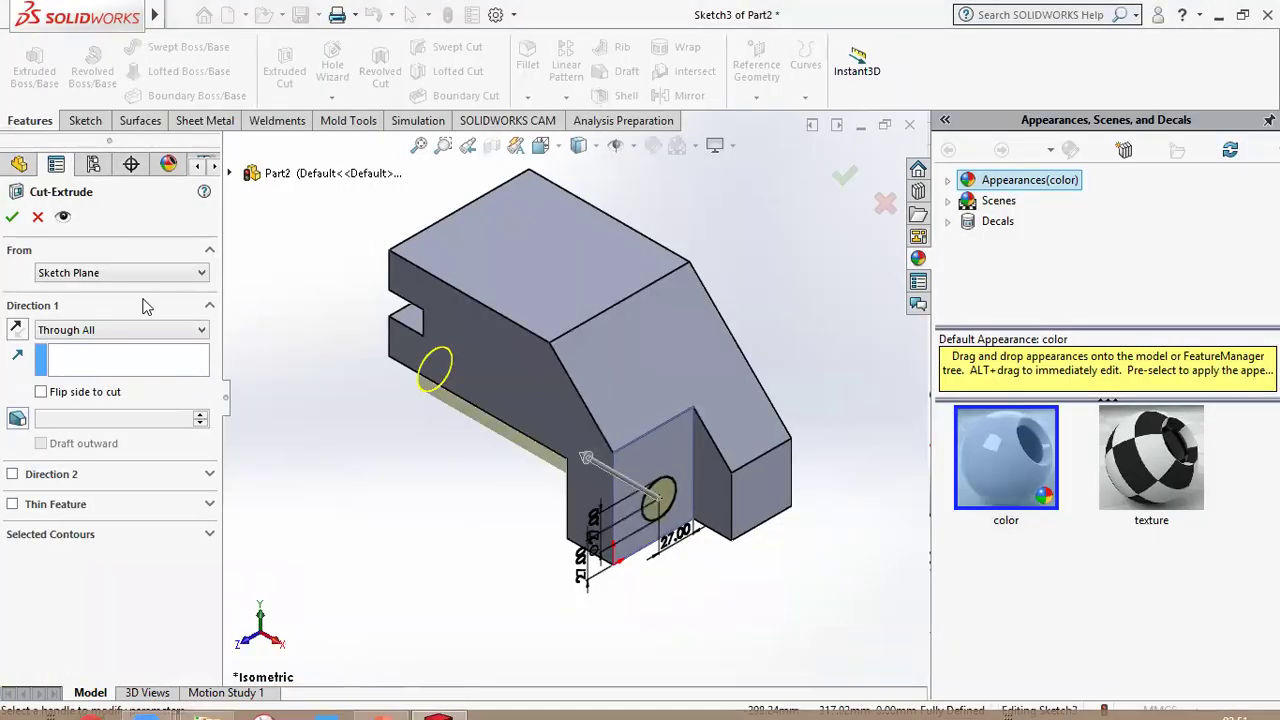
pyautogui.click(12, 216)
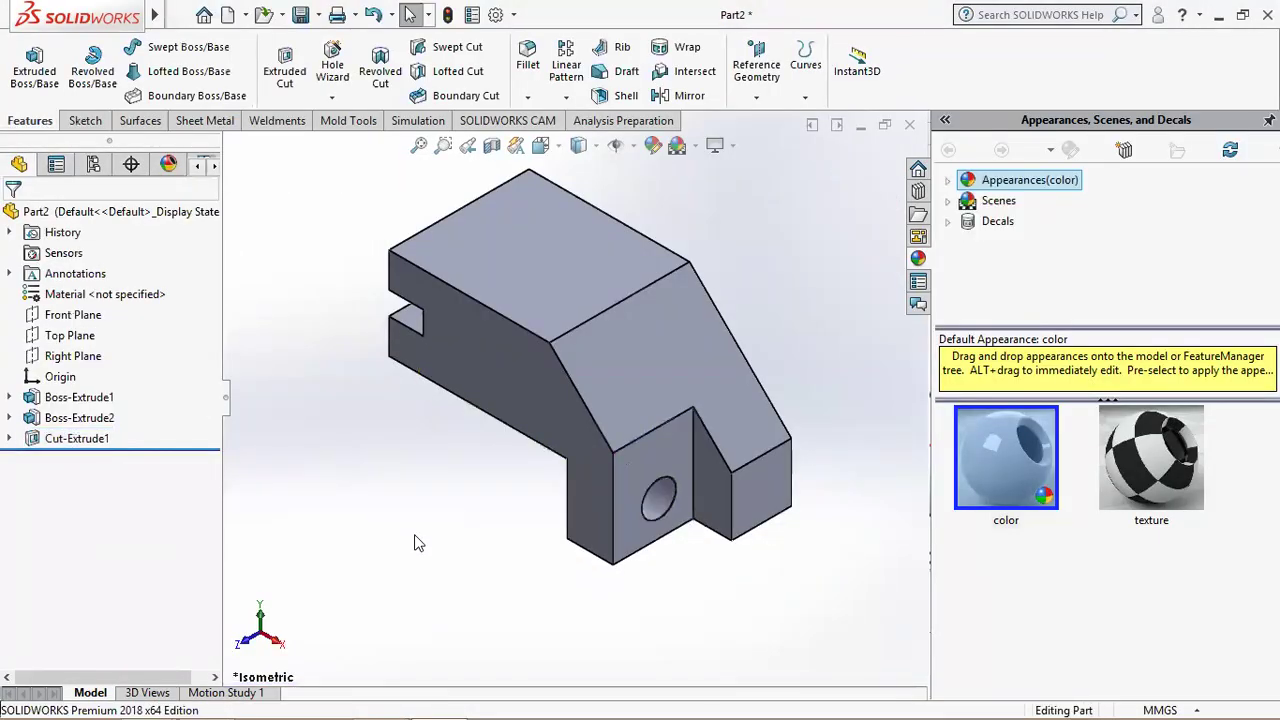
pyautogui.click(439, 699)
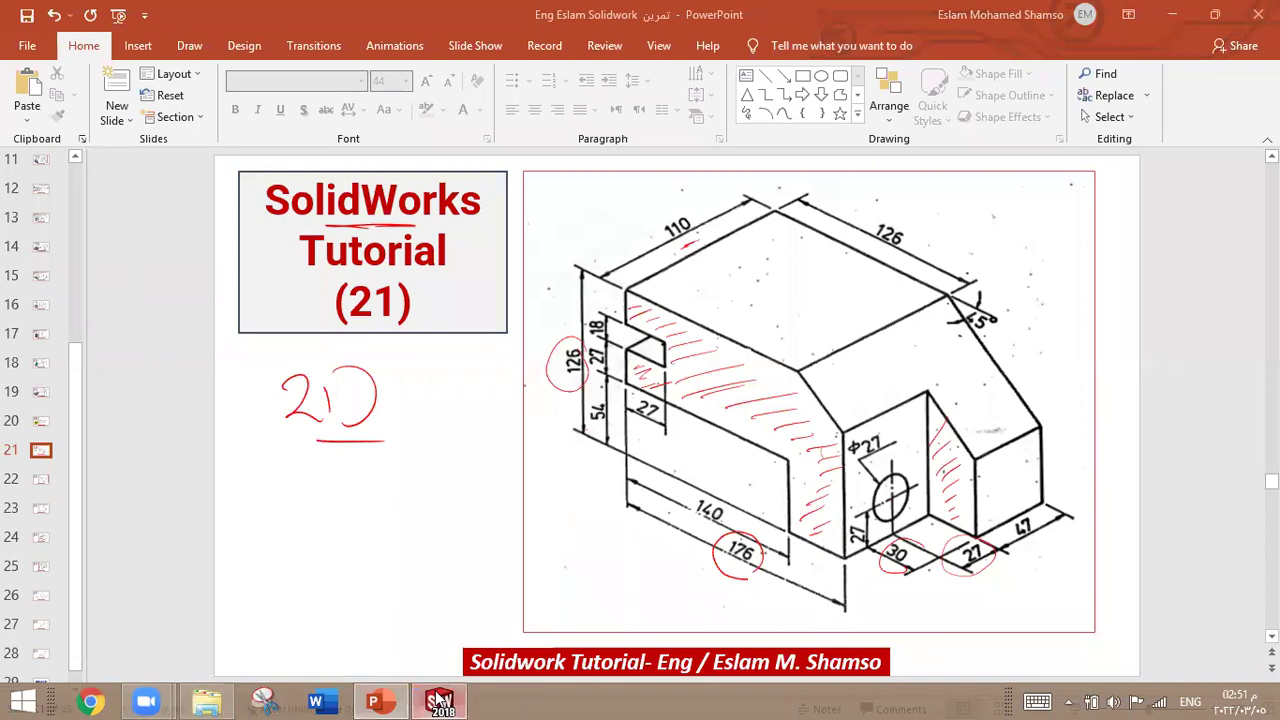
pyautogui.click(439, 699)
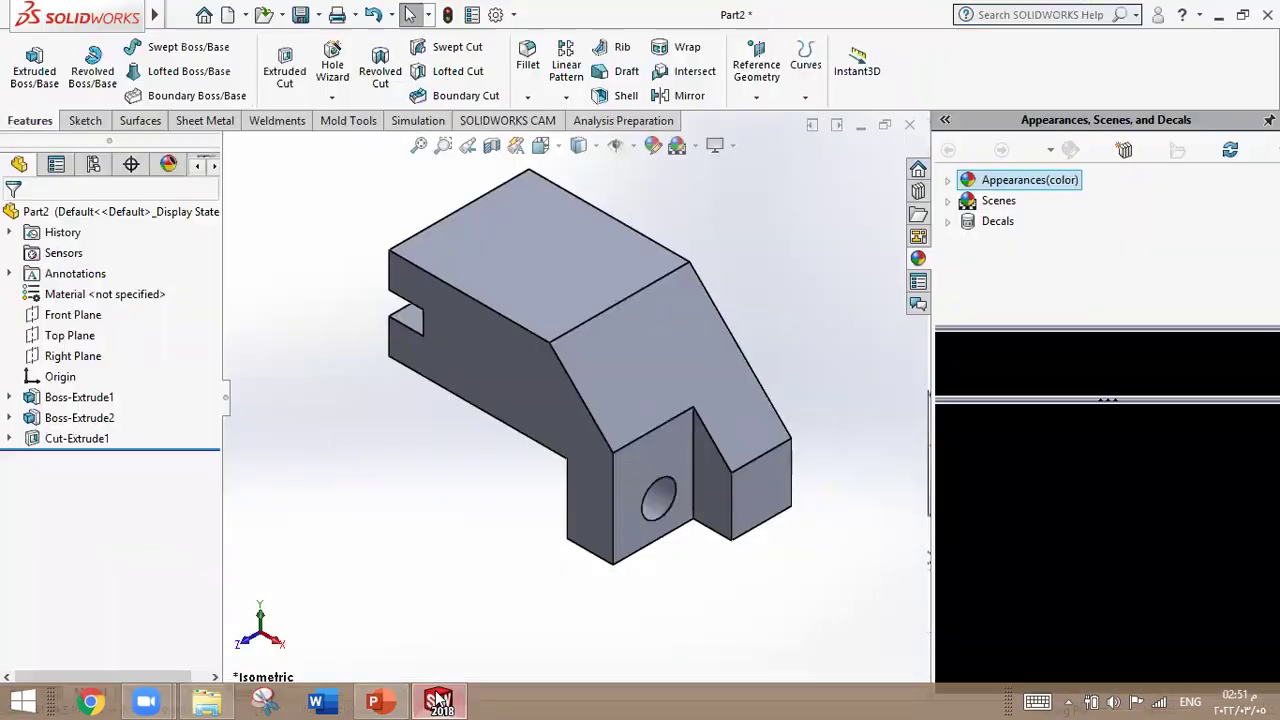
pyautogui.click(439, 699)
pyautogui.click(439, 699)
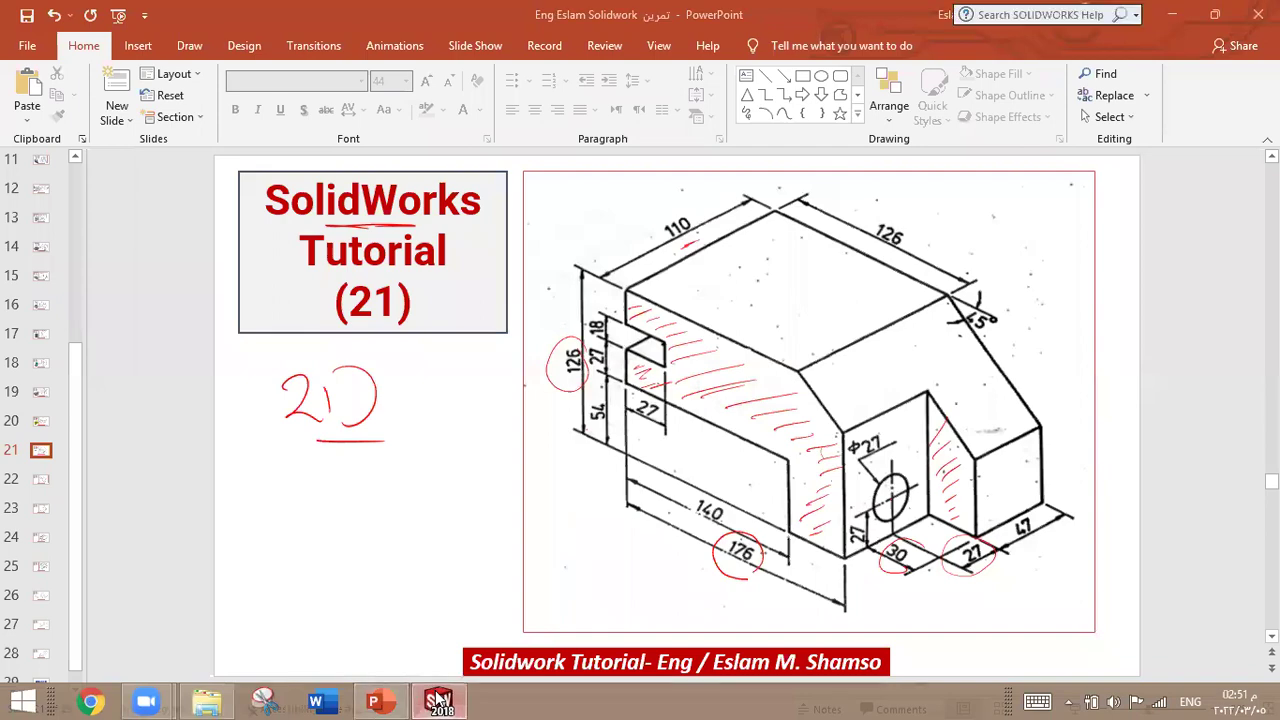
pyautogui.click(439, 699)
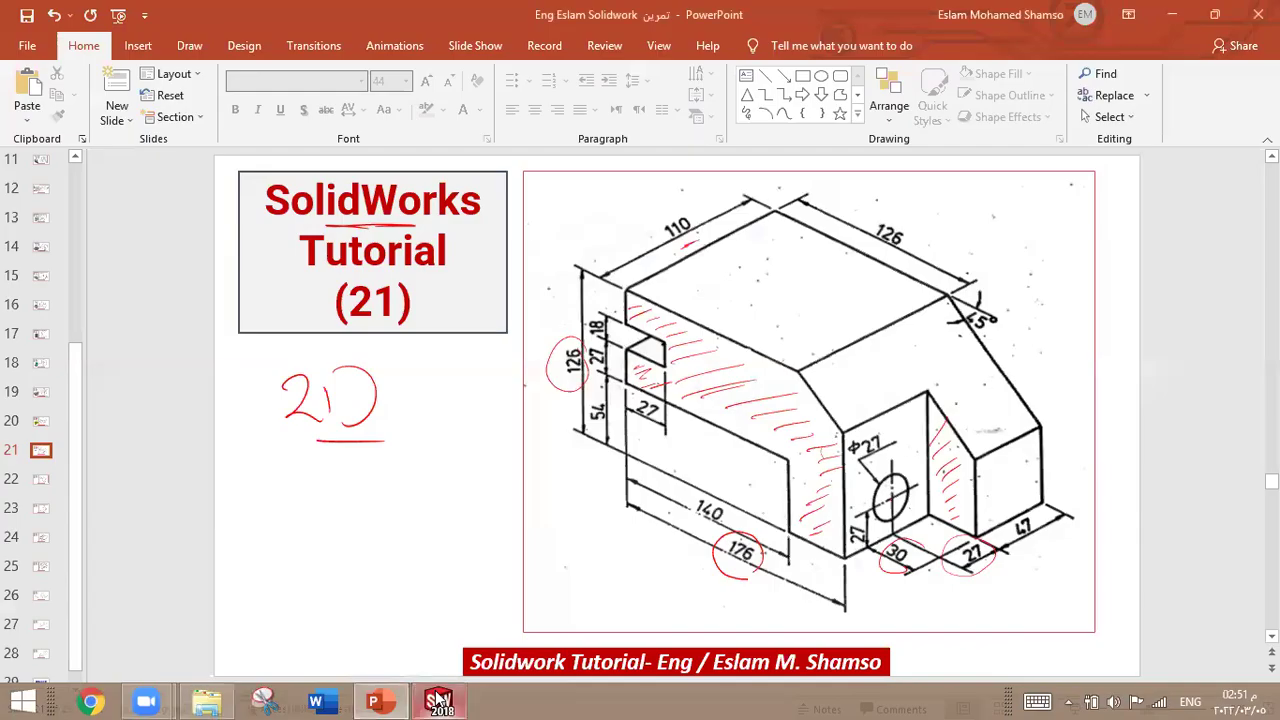
pyautogui.click(439, 699)
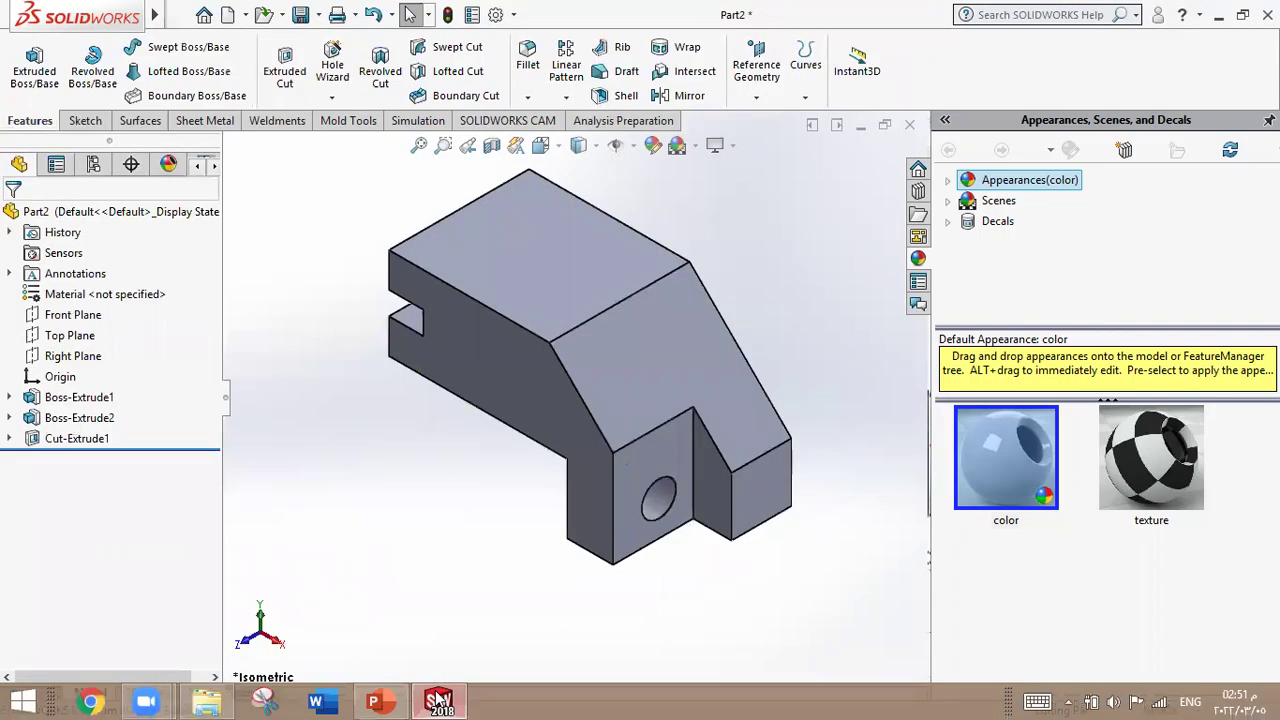
pyautogui.click(439, 699)
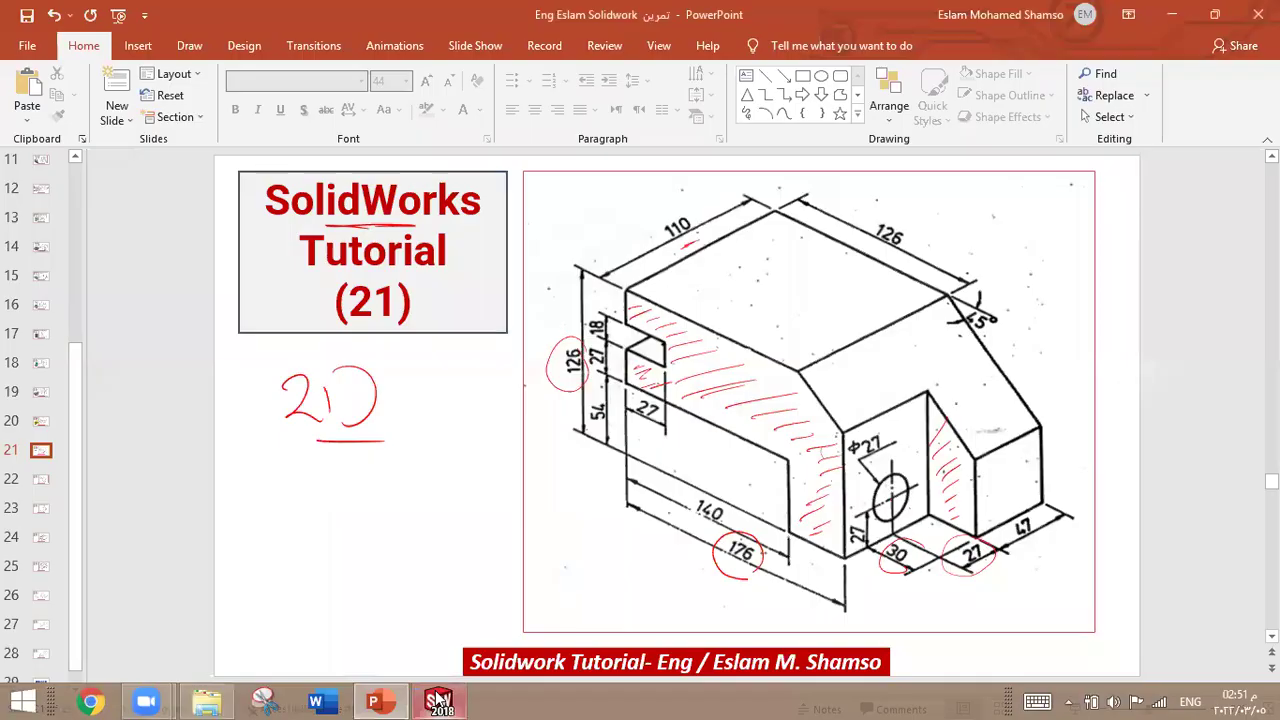
pyautogui.click(439, 699)
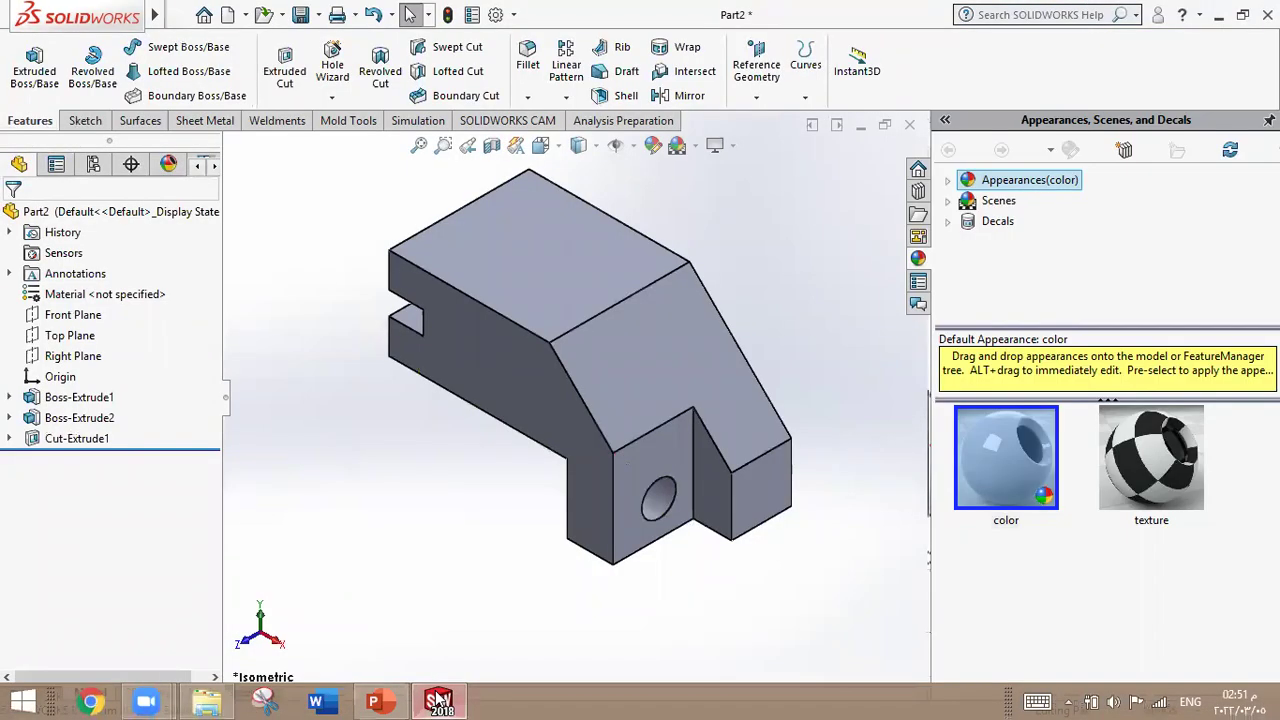
pyautogui.click(603, 298)
# - Apply the light cyan palette colour to the whole part and return it to isometric view
pyautogui.click(652, 145)
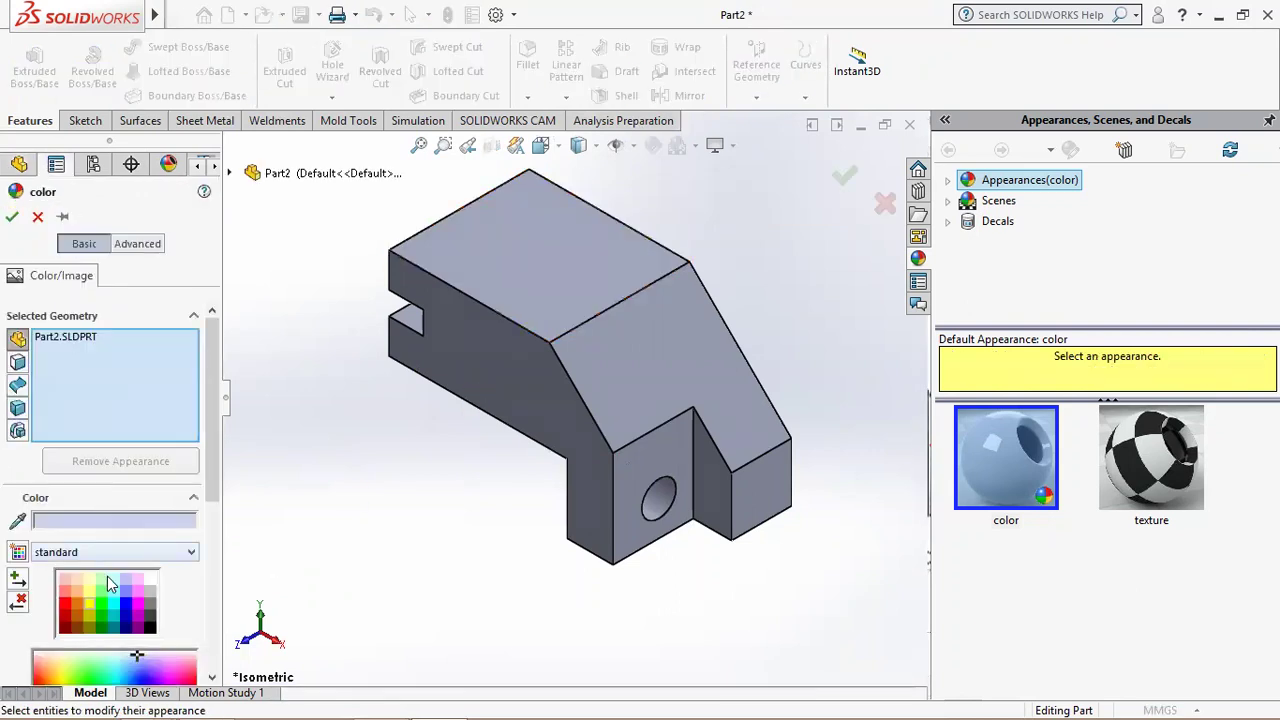
pyautogui.click(112, 582)
pyautogui.click(12, 217)
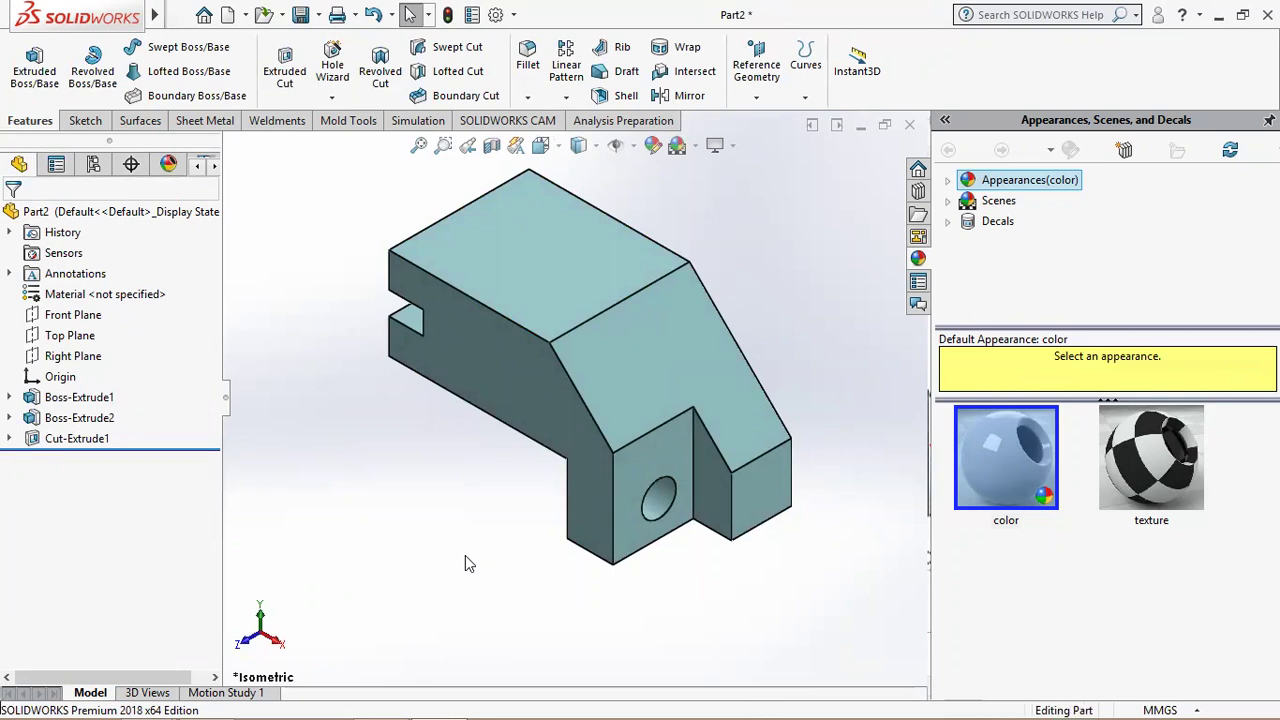
pyautogui.moveTo(465, 556)
pyautogui.mouseDown(button='middle')
pyautogui.moveTo(723, 497)
pyautogui.moveTo(475, 567)
pyautogui.mouseUp(button='middle')
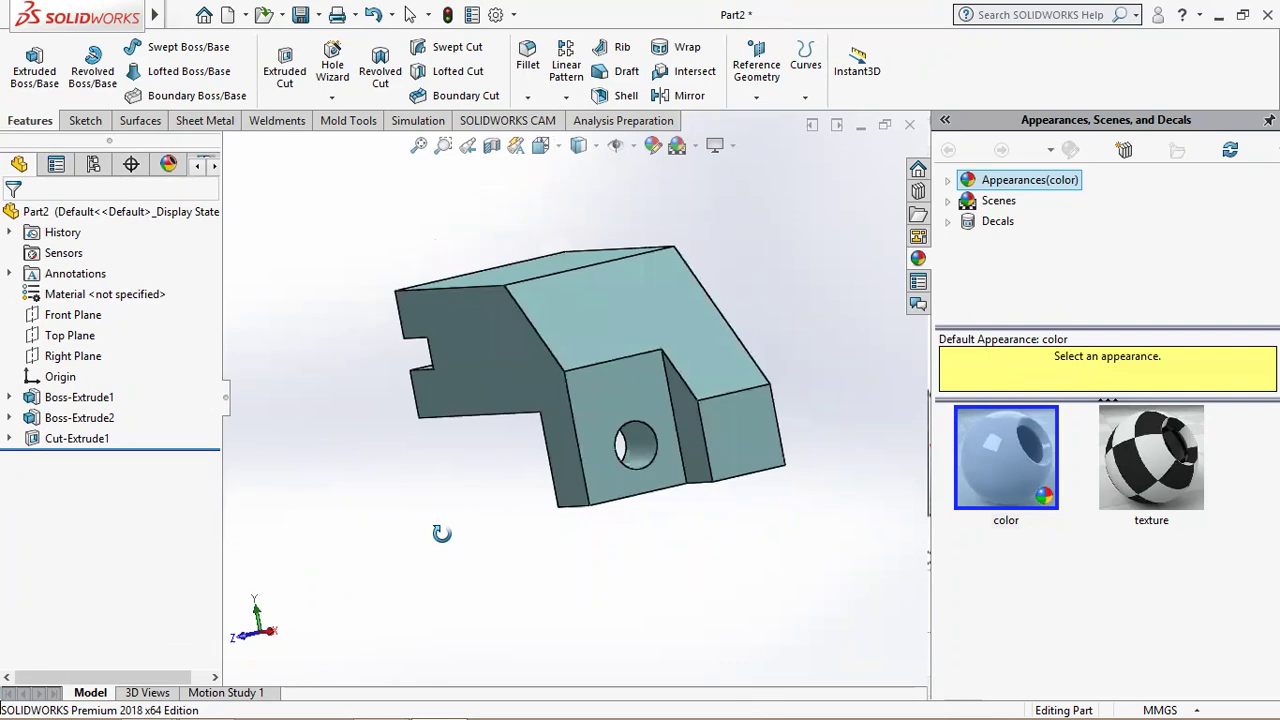
pyautogui.click(375, 700)
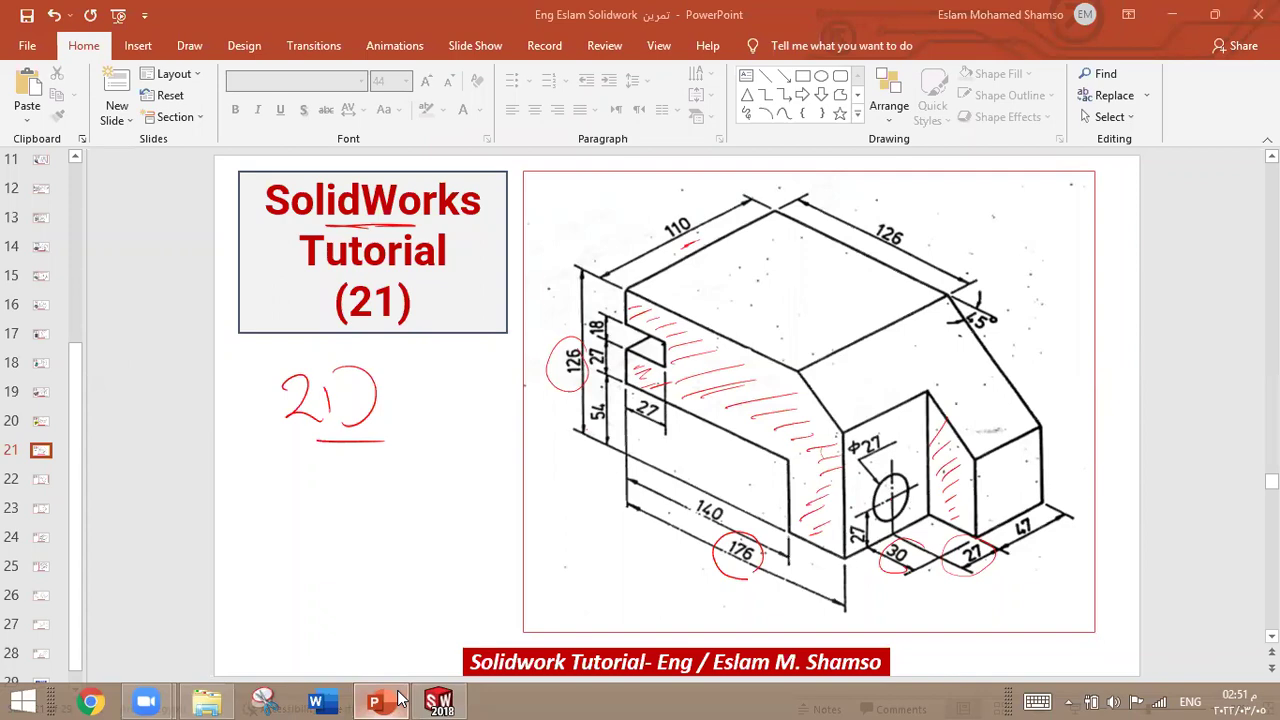
pyautogui.click(398, 697)
pyautogui.moveTo(517, 367)
pyautogui.mouseDown(button='middle')
pyautogui.moveTo(534, 280)
pyautogui.moveTo(526, 346)
pyautogui.moveTo(615, 402)
pyautogui.moveTo(666, 405)
pyautogui.moveTo(686, 451)
pyautogui.moveTo(586, 349)
pyautogui.moveTo(390, 363)
pyautogui.moveTo(334, 289)
pyautogui.moveTo(498, 371)
pyautogui.moveTo(573, 376)
pyautogui.moveTo(630, 413)
pyautogui.moveTo(494, 429)
pyautogui.moveTo(498, 476)
pyautogui.moveTo(541, 497)
pyautogui.moveTo(503, 514)
pyautogui.moveTo(486, 443)
pyautogui.mouseUp(button='middle')
pyautogui.click(540, 145)
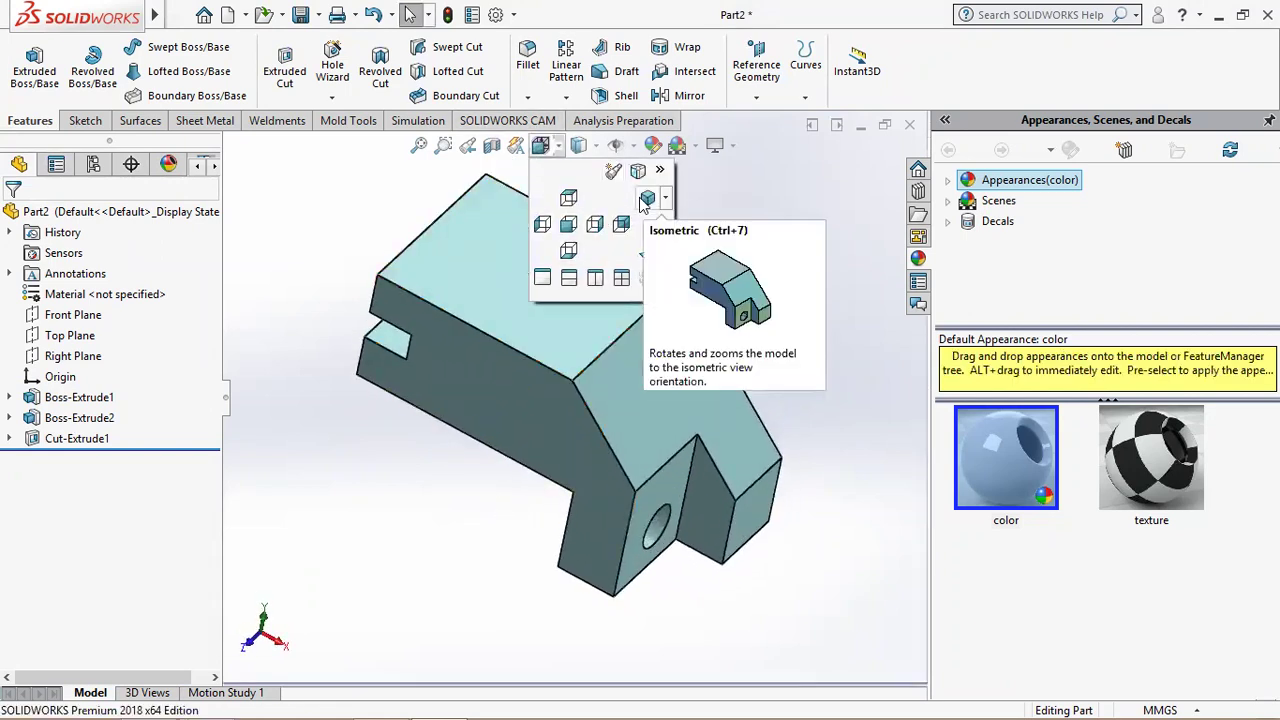
pyautogui.click(647, 197)
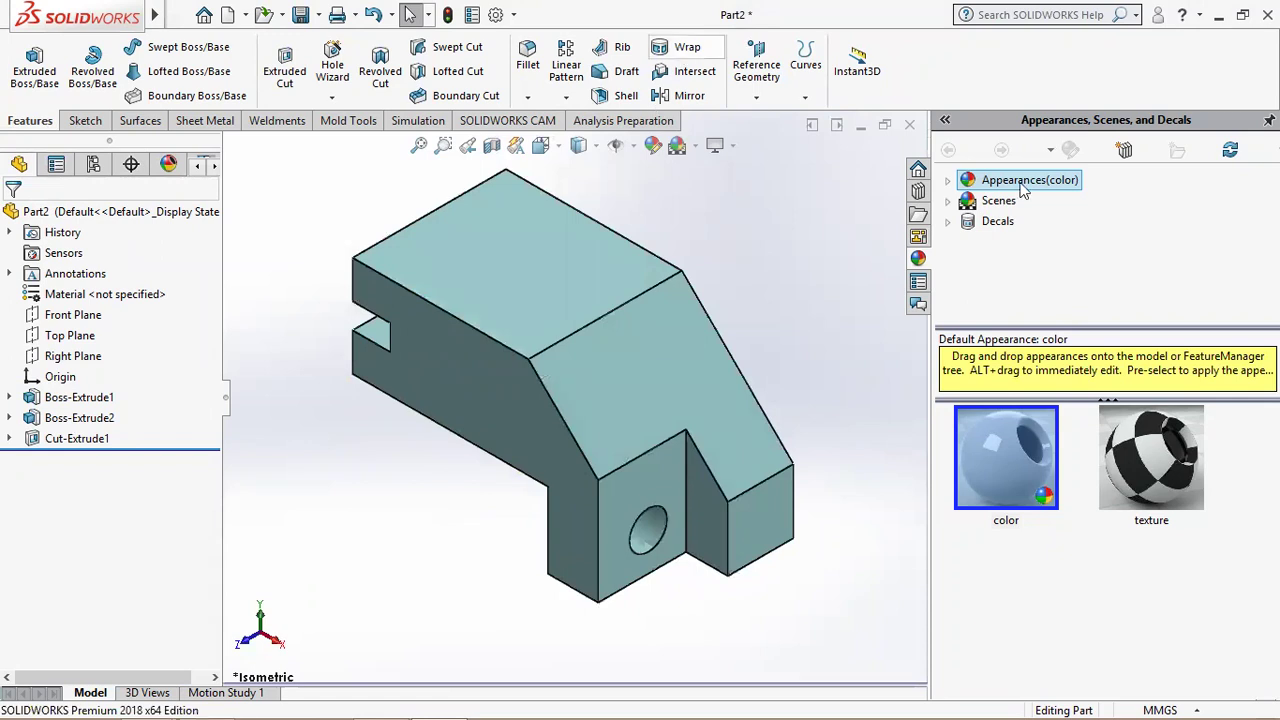